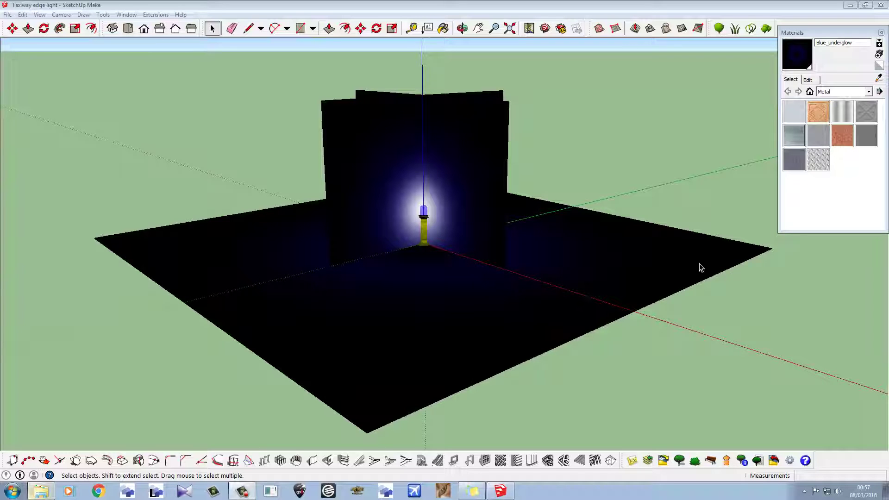
# Examine the taxiway edge light and its surrounding glow planes from all around, close up and from a distance.
pyautogui.moveTo(653, 246); pyautogui.dragTo(686, 236, button='middle')
pyautogui.moveTo(587, 250); pyautogui.dragTo(616, 250, button='middle')
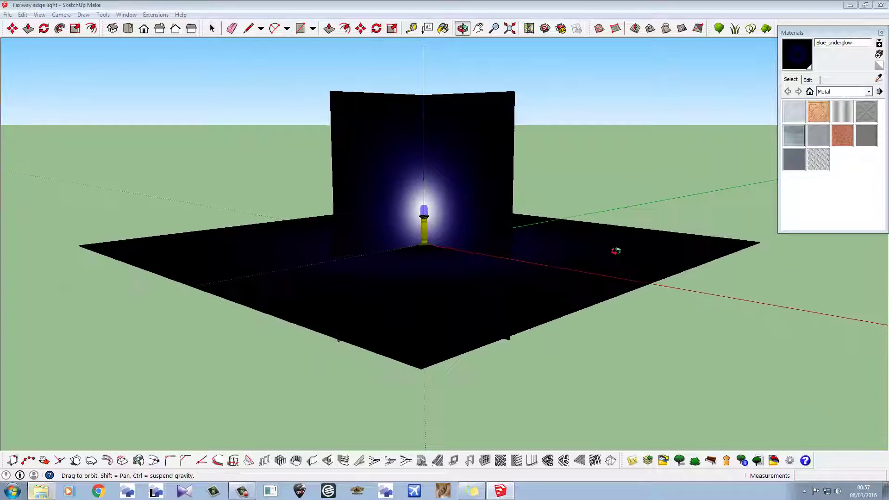
pyautogui.moveTo(417, 190); pyautogui.dragTo(646, 349, button='middle')
pyautogui.moveTo(398, 271); pyautogui.dragTo(583, 199, button='middle')
pyautogui.scroll(3, 415, 229)
pyautogui.moveTo(415, 230); pyautogui.dragTo(431, 297, button='middle')
pyautogui.scroll(3, 444, 200)
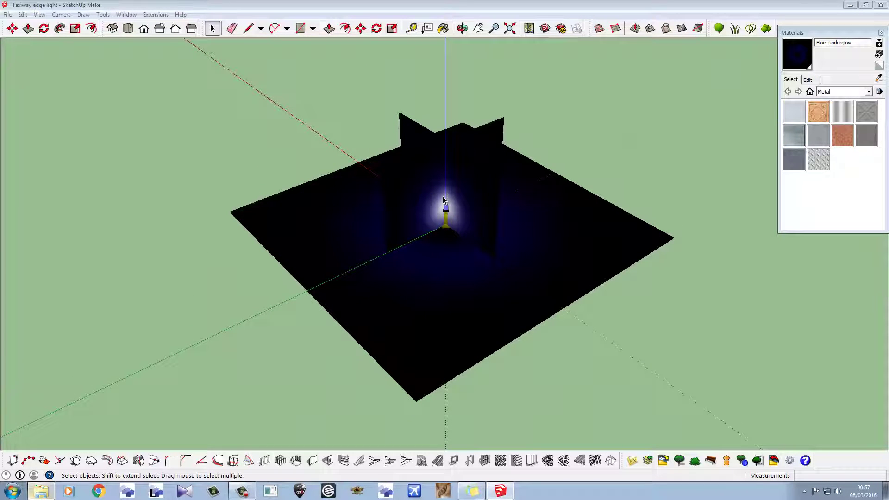
pyautogui.moveTo(444, 201); pyautogui.dragTo(377, 241, button='middle')
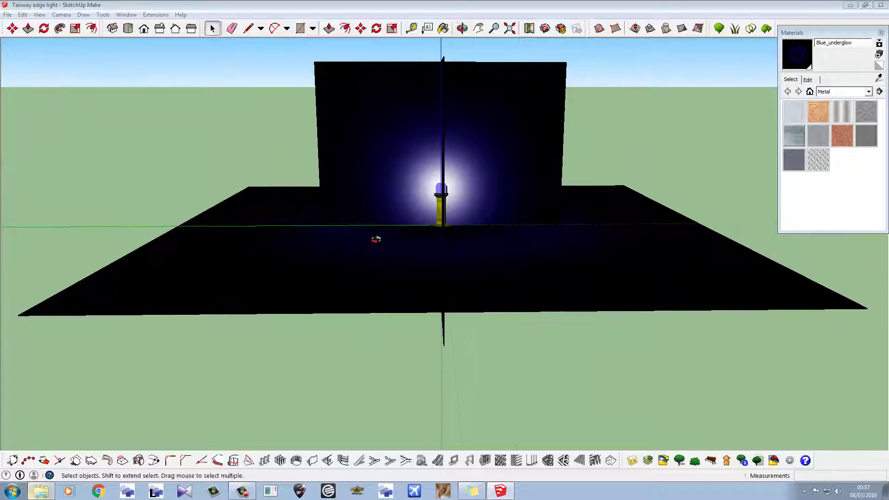
pyautogui.scroll(3, 419, 182)
pyautogui.scroll(2, 439, 162)
pyautogui.scroll(-5, 440, 180)
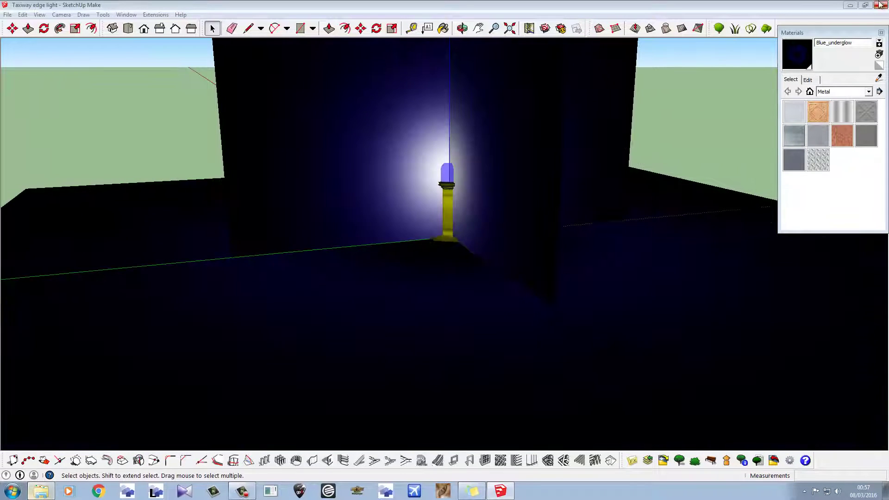
pyautogui.moveTo(439, 185); pyautogui.dragTo(431, 222, button='middle')
pyautogui.scroll(-2, 439, 234)
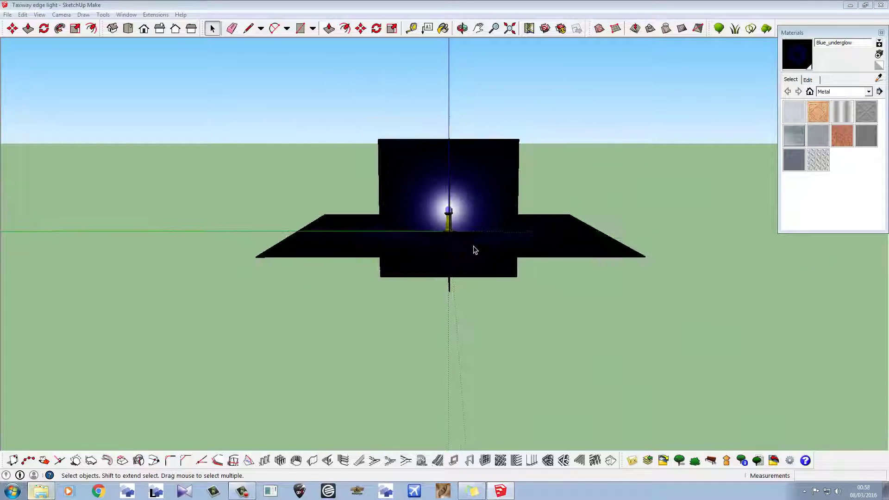
pyautogui.moveTo(473, 250); pyautogui.dragTo(288, 274, button='middle')
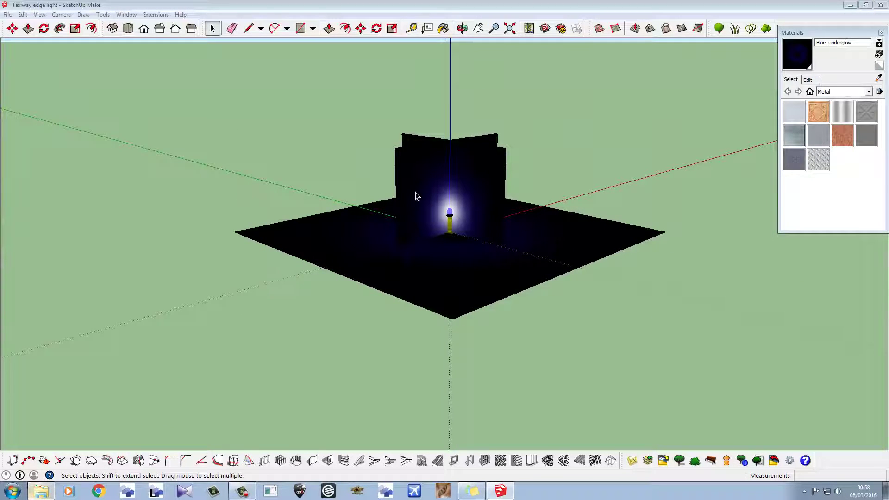
pyautogui.moveTo(417, 197); pyautogui.dragTo(175, 189, button='middle')
pyautogui.scroll(-3, 312, 192)
pyautogui.moveTo(312, 192); pyautogui.dragTo(340, 270, button='middle')
pyautogui.scroll(4, 363, 181)
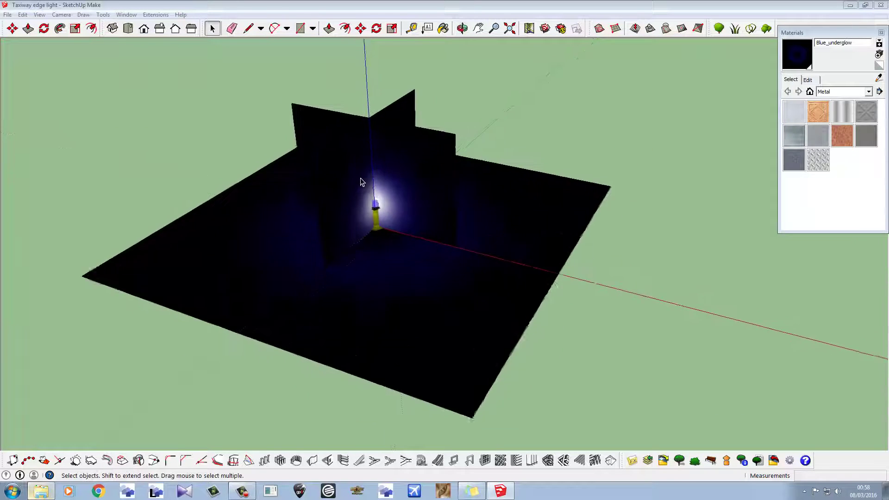
# Hide the crossed vertical glow planes around the light.
pyautogui.rightClick(353, 154)
pyautogui.click(396, 181)
# Make a group from the horizontal ground glow plane and its edges, and hide that group.
pyautogui.rightClick(483, 225)
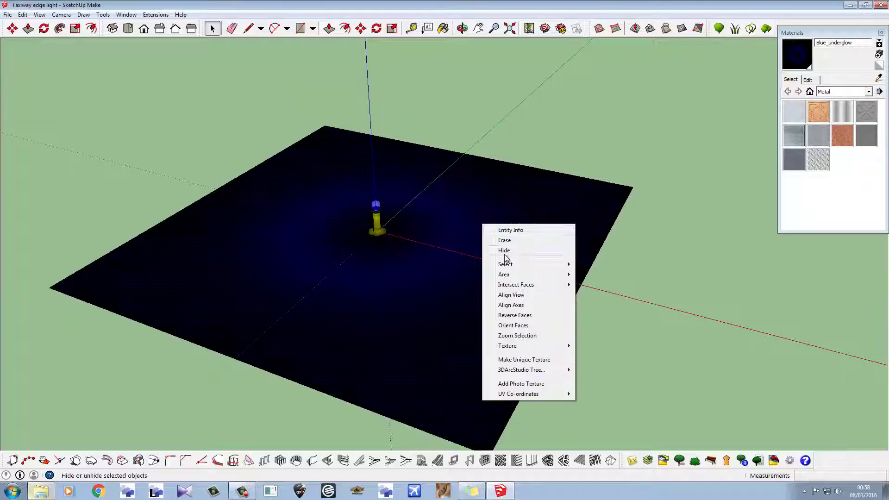
pyautogui.click(472, 153)
pyautogui.doubleClick(464, 196)
pyautogui.rightClick(463, 195)
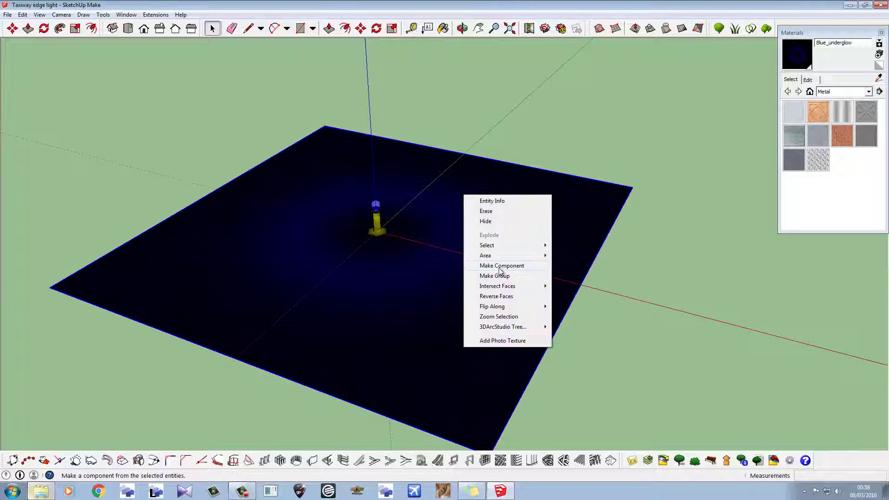
pyautogui.click(494, 275)
pyautogui.rightClick(475, 213)
pyautogui.click(495, 241)
# Measure the light's height from a base corner to the top of the dome with the Line tool, without keeping a line.
pyautogui.moveTo(399, 222); pyautogui.dragTo(419, 135, button='middle')
pyautogui.scroll(8, 438, 176)
pyautogui.moveTo(419, 135); pyautogui.dragTo(401, 157)
pyautogui.press('space')
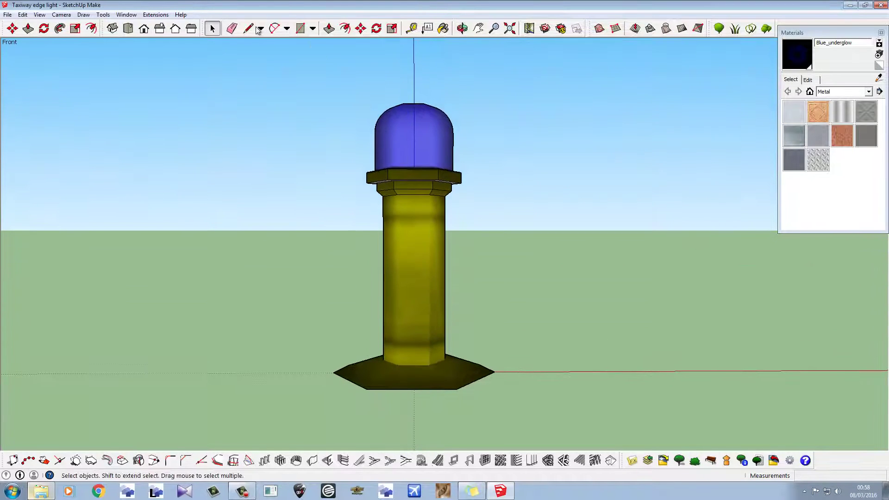
pyautogui.click(334, 372)
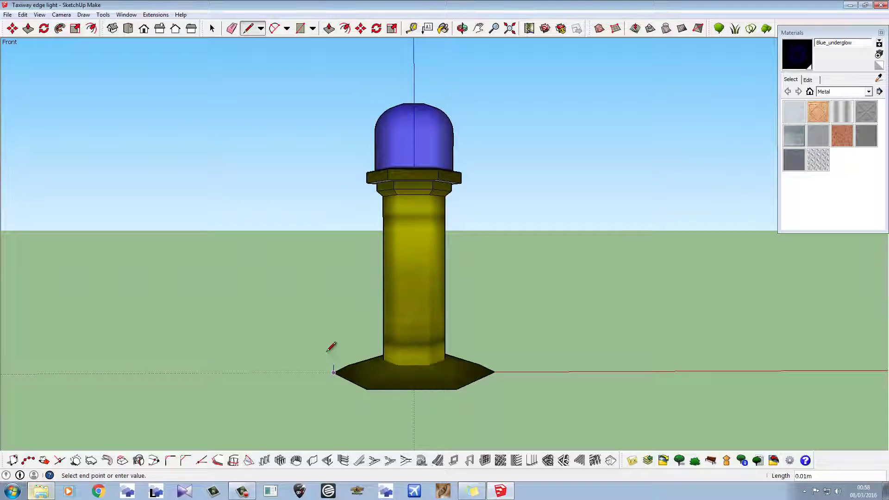
pyautogui.moveTo(373, 99); pyautogui.dragTo(347, 190, button='middle')
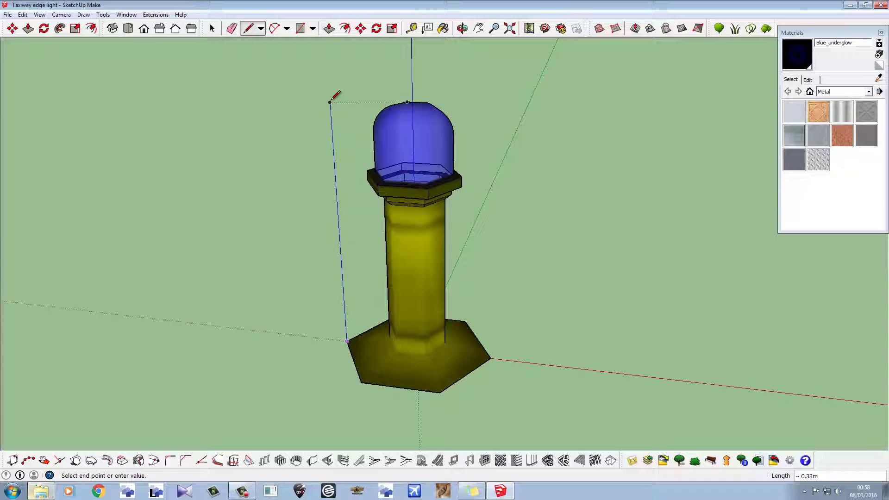
pyautogui.scroll(-2, 333, 98)
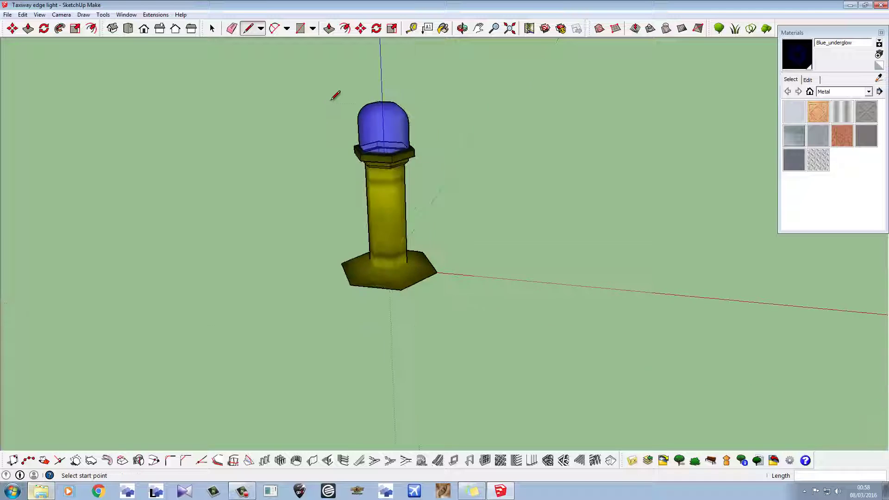
# Examine the light from above, looking through the blue dome into the hollow hexagonal interior and back out at the whole pylon.
pyautogui.moveTo(354, 245); pyautogui.dragTo(327, 243, button='middle')
pyautogui.scroll(-2, 404, 247)
pyautogui.moveTo(404, 248); pyautogui.dragTo(490, 247, button='middle')
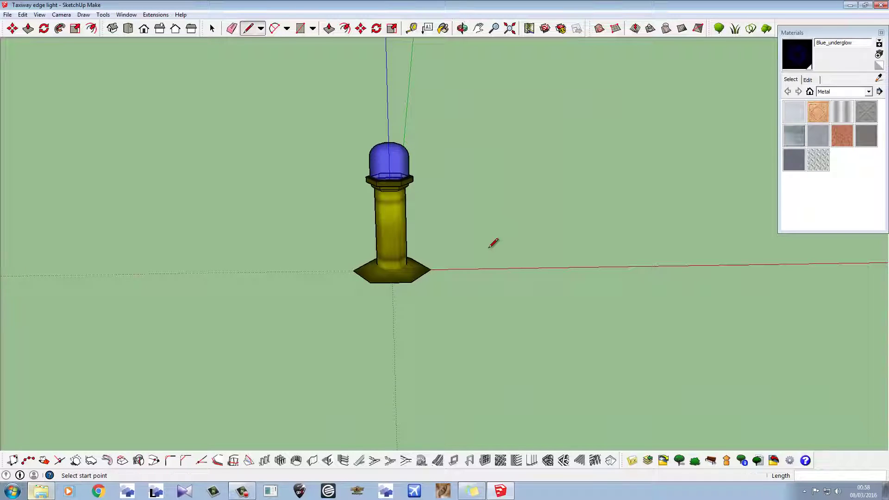
pyautogui.moveTo(416, 245); pyautogui.dragTo(391, 424, button='middle')
pyautogui.scroll(3, 397, 299)
pyautogui.moveTo(399, 306); pyautogui.dragTo(398, 162, button='middle')
pyautogui.scroll(2, 377, 224)
pyautogui.scroll(1, 377, 224)
pyautogui.moveTo(373, 217); pyautogui.dragTo(444, 338, button='middle')
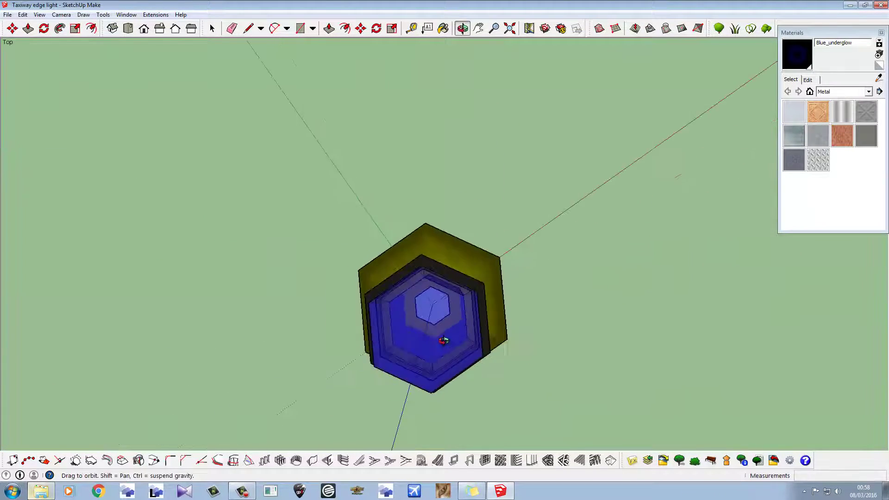
pyautogui.scroll(6, 425, 324)
pyautogui.scroll(5, 423, 361)
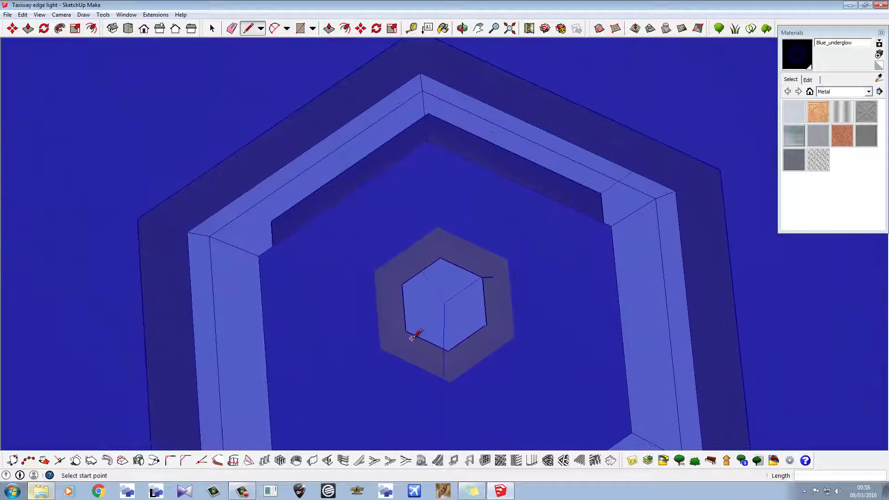
pyautogui.scroll(3, 423, 327)
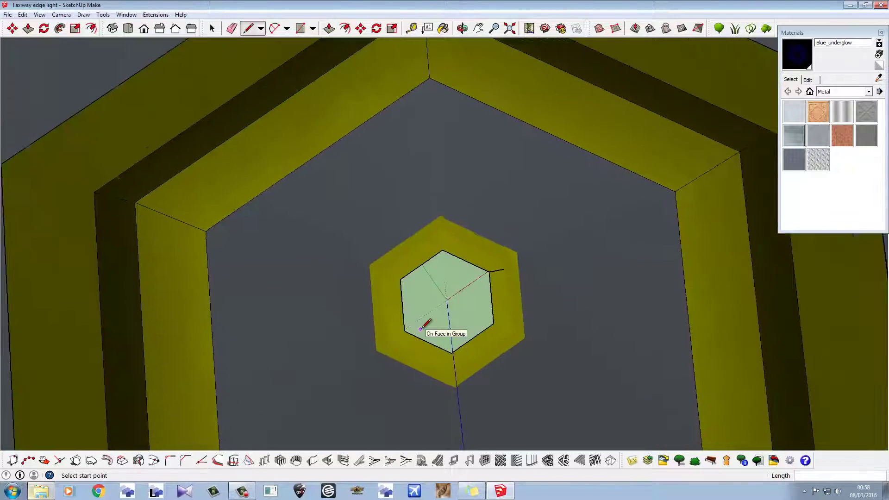
pyautogui.moveTo(426, 327)
pyautogui.mouseDown(button='middle')
pyautogui.moveTo(423, 304)
pyautogui.moveTo(445, 302)
pyautogui.moveTo(426, 282)
pyautogui.moveTo(398, 310)
pyautogui.moveTo(412, 315)
pyautogui.mouseUp(button='middle')
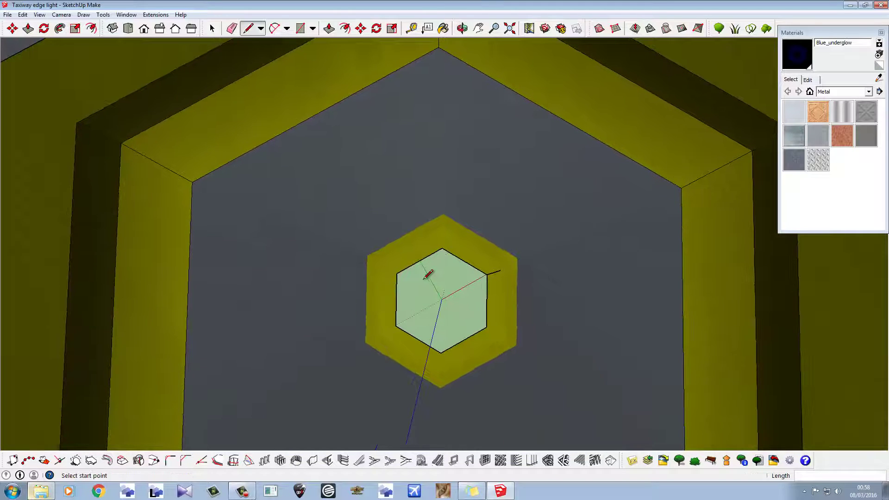
pyautogui.moveTo(423, 278); pyautogui.dragTo(468, 164, button='middle')
pyautogui.scroll(-5, 385, 357)
pyautogui.moveTo(389, 283)
pyautogui.mouseDown(button='middle')
pyautogui.moveTo(405, 222)
pyautogui.moveTo(401, 320)
pyautogui.mouseUp(button='middle')
pyautogui.moveTo(402, 195)
pyautogui.mouseDown(button='middle')
pyautogui.moveTo(405, 184)
pyautogui.moveTo(424, 284)
pyautogui.mouseUp(button='middle')
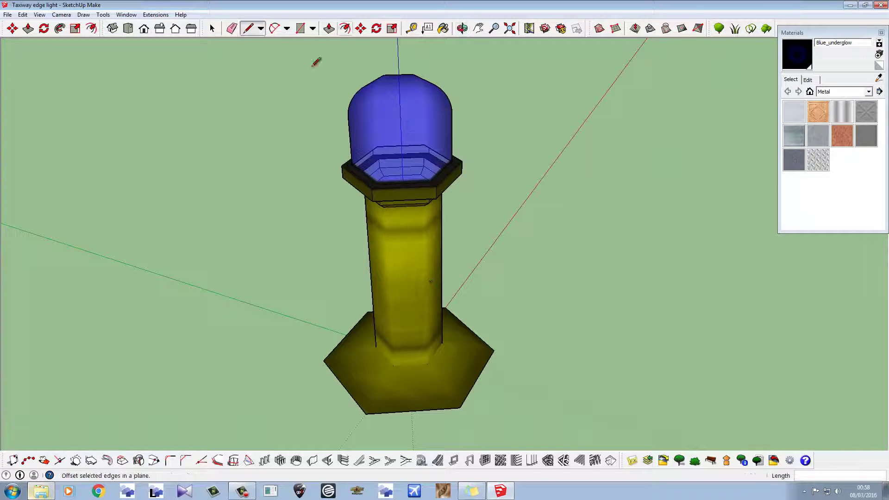
# Show the materials used in the model and select the Blue_pylon texture.
pyautogui.click(862, 91)
pyautogui.click(831, 98)
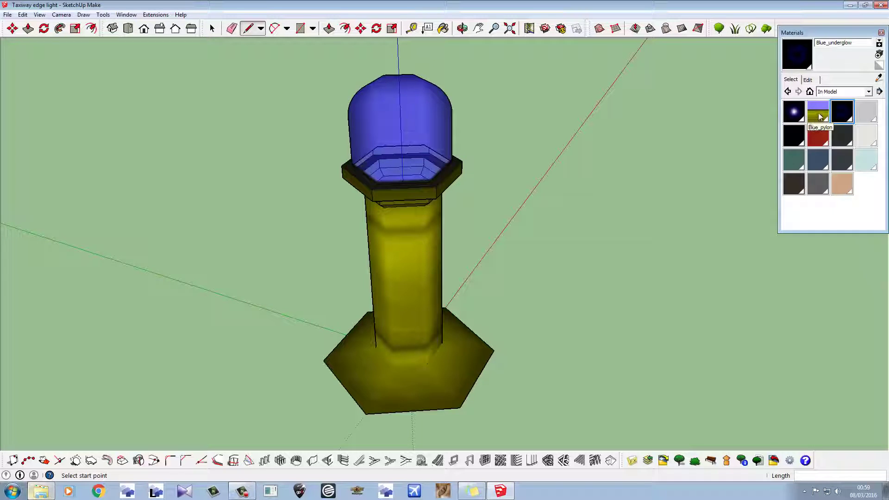
pyautogui.click(822, 115)
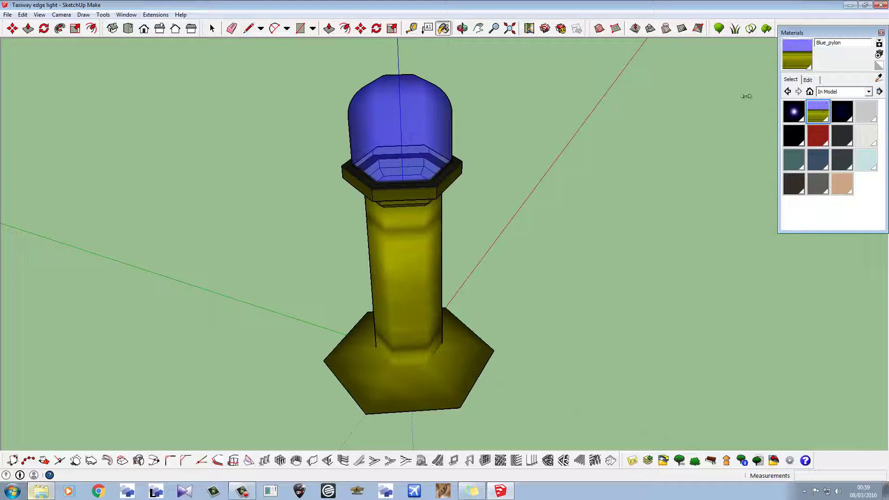
# Inspect the underside of the base and collar, and select the Blue_underglow texture.
pyautogui.moveTo(444, 207); pyautogui.dragTo(428, 125, button='middle')
pyautogui.moveTo(401, 334); pyautogui.dragTo(419, 315, button='middle')
pyautogui.scroll(5, 422, 314)
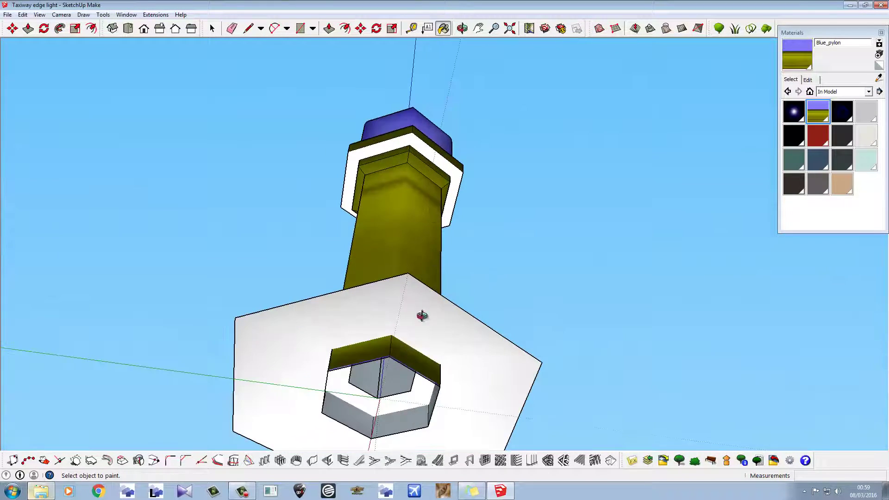
pyautogui.moveTo(464, 241); pyautogui.dragTo(435, 176, button='middle')
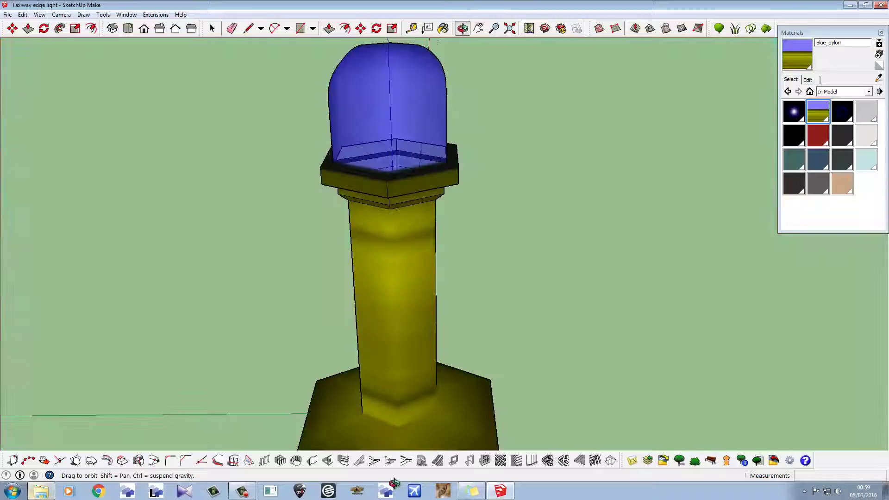
pyautogui.scroll(-4, 407, 206)
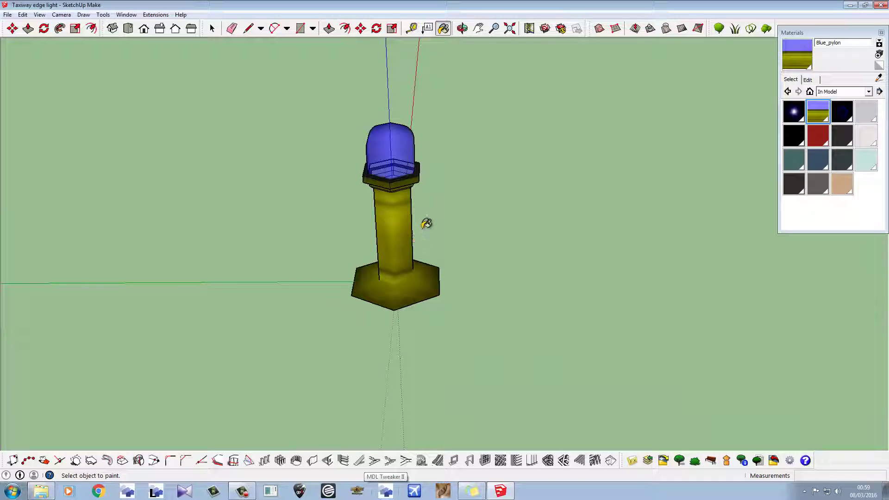
pyautogui.click(792, 111)
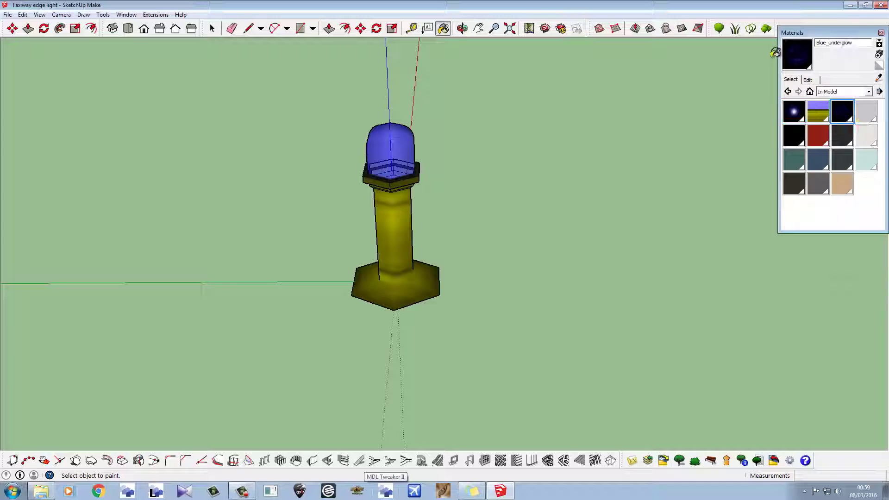
# Unhide all hidden geometry around the light.
pyautogui.click(22, 14)
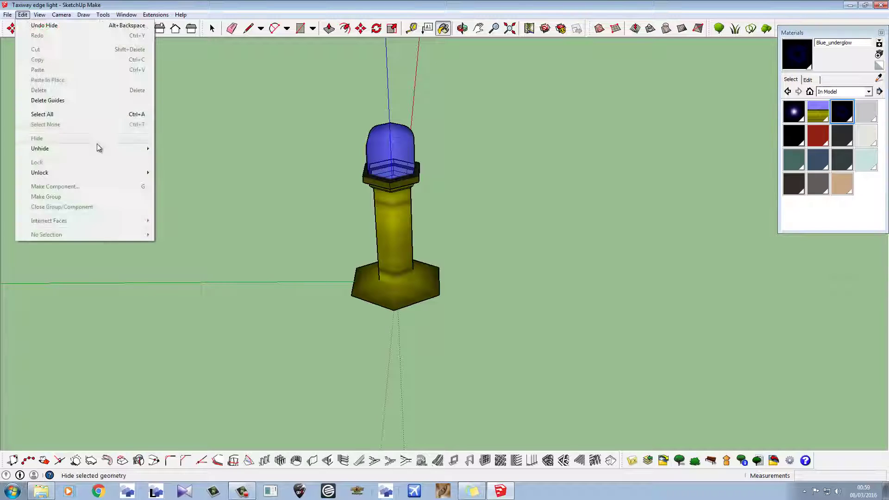
pyautogui.moveTo(100, 152)
pyautogui.click(188, 169)
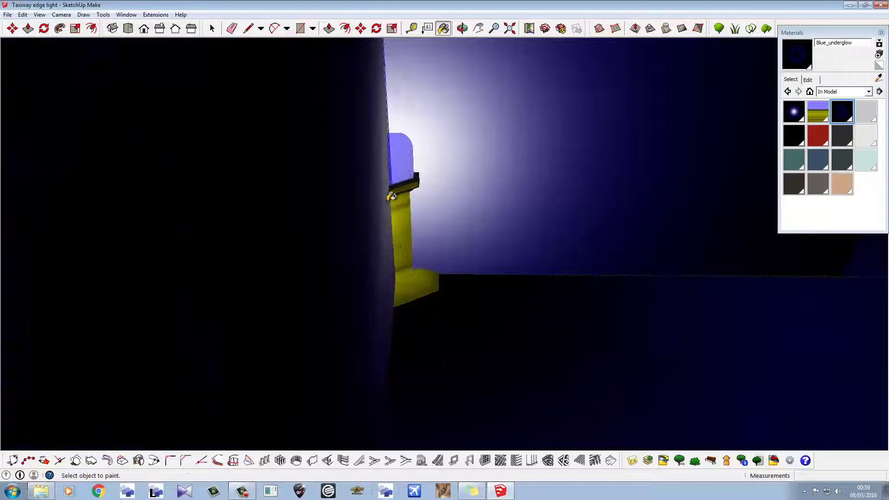
pyautogui.scroll(-4, 371, 185)
pyautogui.moveTo(267, 173); pyautogui.dragTo(296, 123, button='middle')
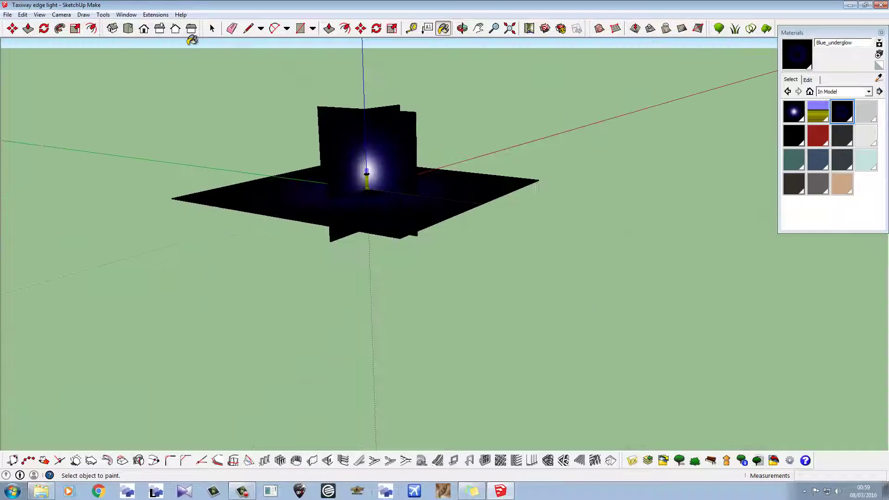
# Hide the horizontal ground glow plane group.
pyautogui.rightClick(376, 226)
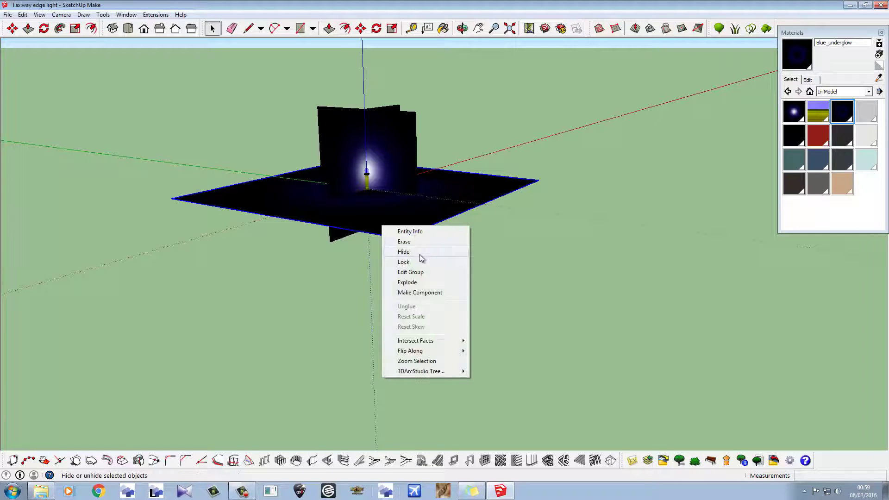
pyautogui.click(404, 251)
pyautogui.scroll(2, 338, 149)
# Open the crossed glow plane group and measure a plane's vertical edge with the Line tool, without keeping a line.
pyautogui.moveTo(337, 149); pyautogui.dragTo(407, 349, button='middle')
pyautogui.scroll(2, 308, 312)
pyautogui.moveTo(308, 311); pyautogui.dragTo(379, 134, button='middle')
pyautogui.moveTo(307, 316); pyautogui.dragTo(573, 238, button='middle')
pyautogui.moveTo(369, 229); pyautogui.dragTo(333, 147, button='middle')
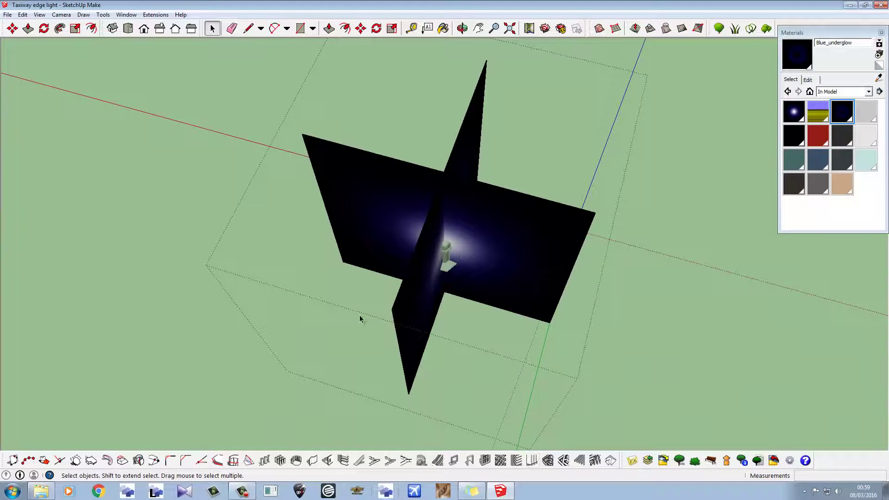
pyautogui.moveTo(461, 228); pyautogui.dragTo(537, 262, button='middle')
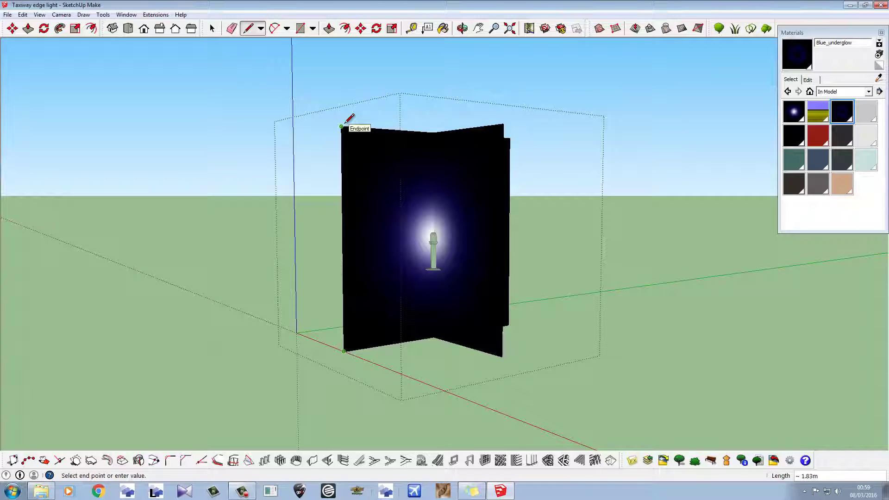
pyautogui.moveTo(357, 120); pyautogui.dragTo(297, 141, button='middle')
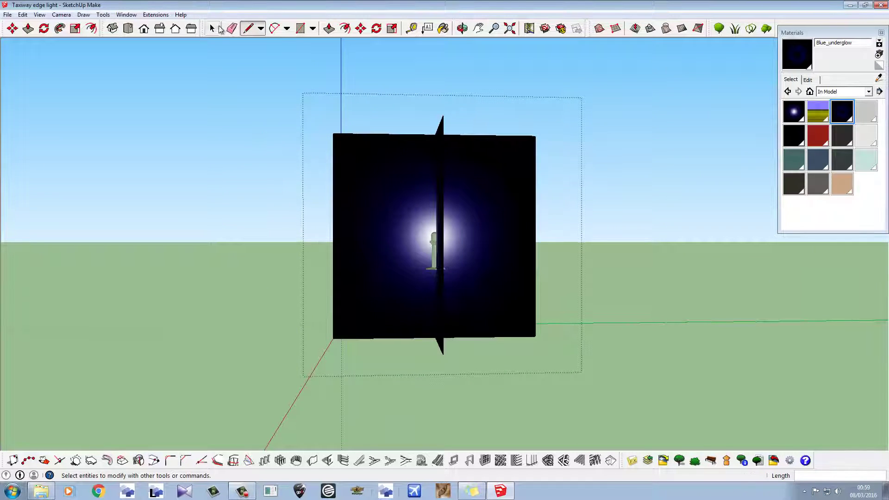
pyautogui.click(218, 29)
# Examine how the crossed glow planes sit around the light, viewed side-on from outside the group.
pyautogui.moveTo(329, 214); pyautogui.dragTo(342, 250, button='middle')
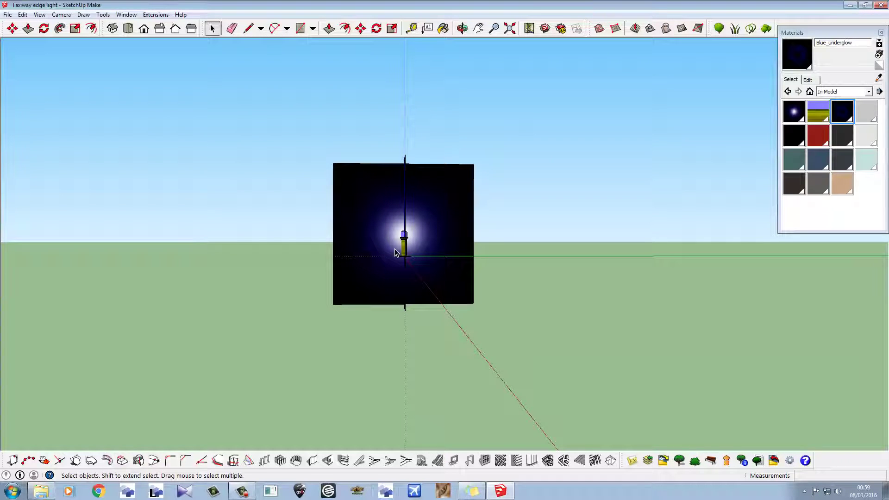
pyautogui.scroll(2, 447, 222)
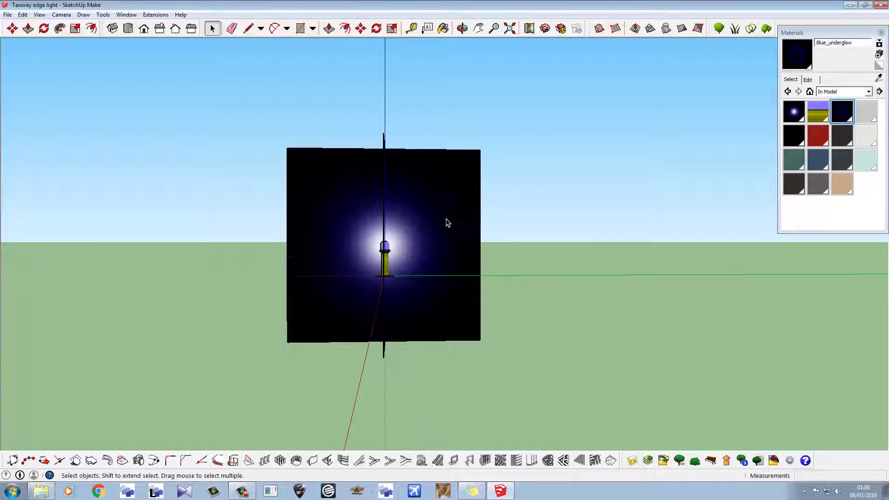
pyautogui.moveTo(446, 223); pyautogui.dragTo(294, 316, button='middle')
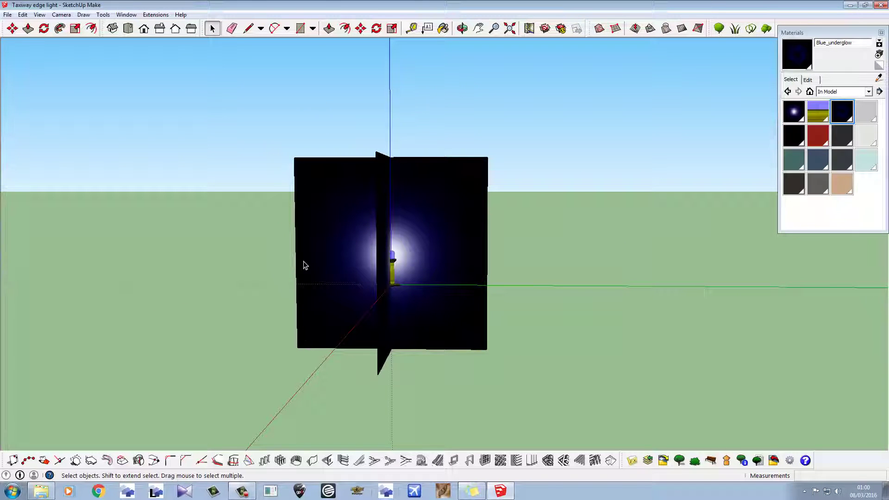
# Measure a vertical glow plane's edge from ground level up to its top corner with the Line tool, without keeping a line.
pyautogui.moveTo(434, 138); pyautogui.dragTo(385, 232, button='middle')
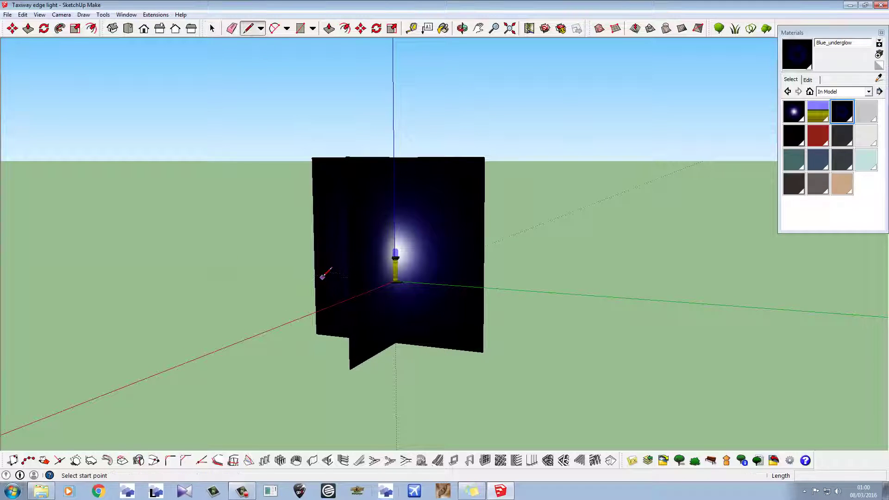
pyautogui.click(315, 274)
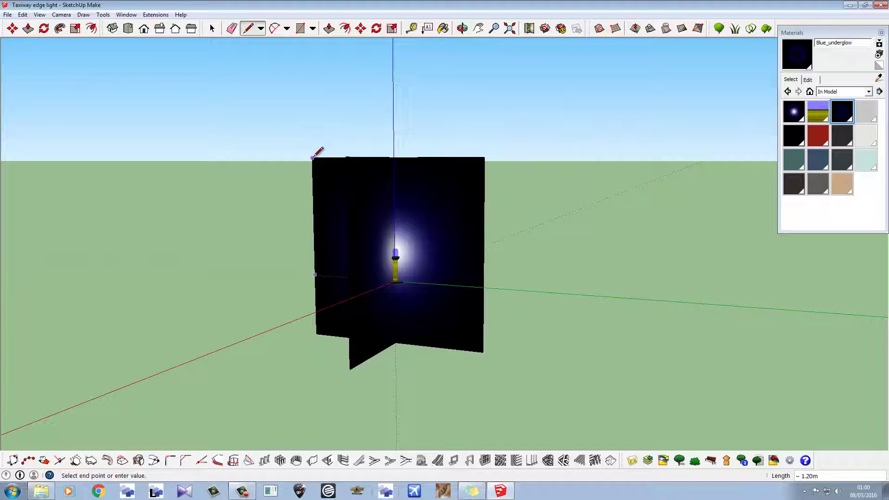
pyautogui.moveTo(425, 209); pyautogui.dragTo(333, 221, button='middle')
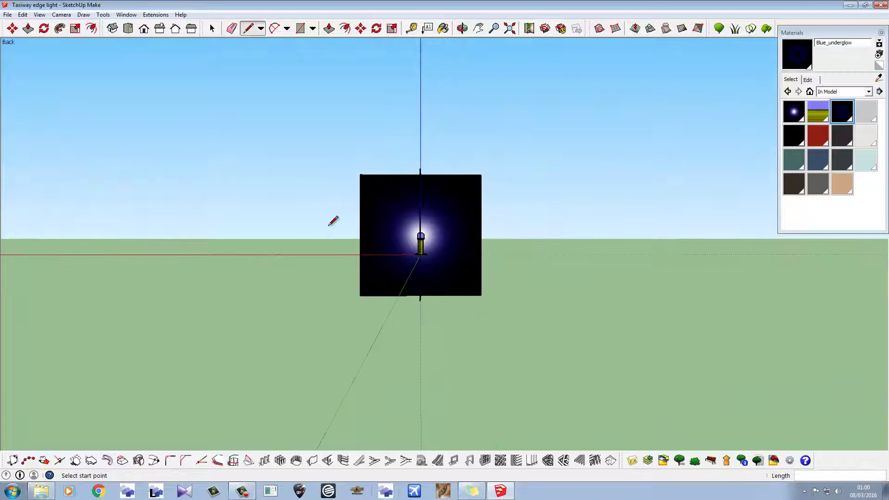
# Unhide the horizontal ground glow plane and examine the complete light model with its crossed glow planes from several angles.
pyautogui.click(26, 16)
pyautogui.moveTo(139, 147)
pyautogui.click(176, 163)
pyautogui.moveTo(169, 99); pyautogui.dragTo(165, 321, button='middle')
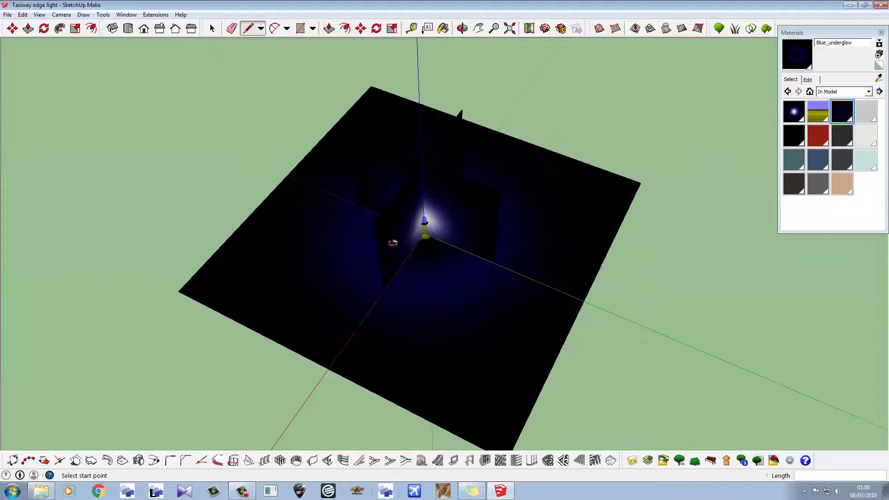
pyautogui.moveTo(393, 243); pyautogui.dragTo(496, 385, button='middle')
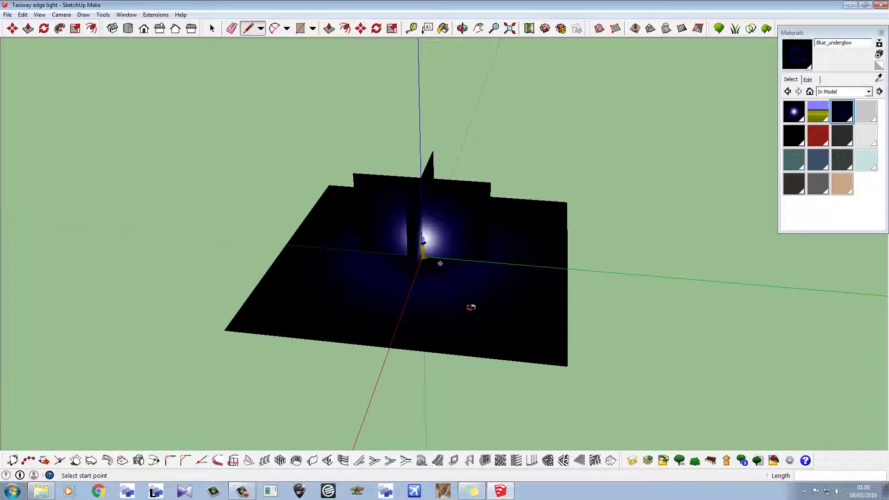
pyautogui.moveTo(471, 307); pyautogui.dragTo(459, 153, button='middle')
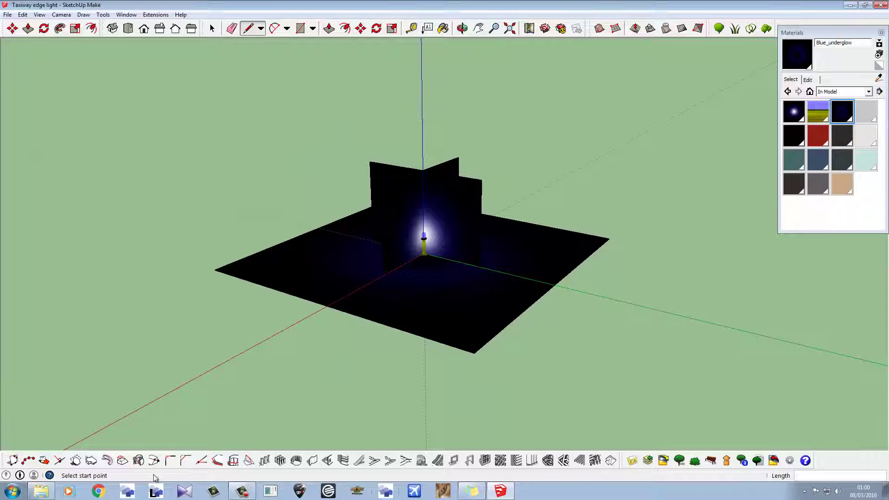
# Switch to ModelConverterX, import the recent file Blue_edge.dae and brighten the preview lighting.
pyautogui.hotkey('alt', 'Tab')
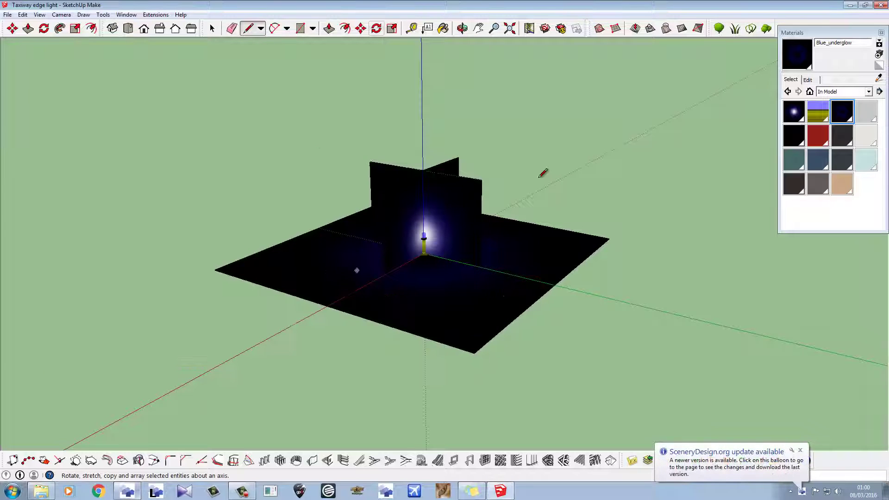
pyautogui.click(122, 492)
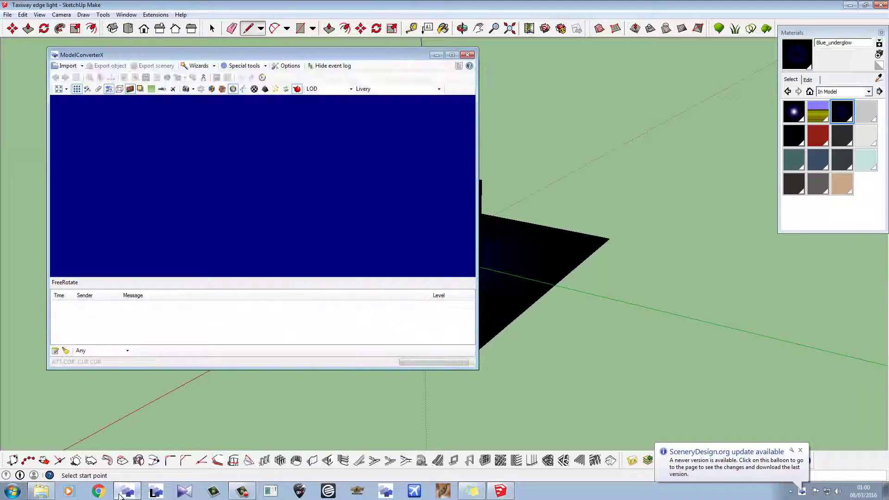
pyautogui.doubleClick(303, 60)
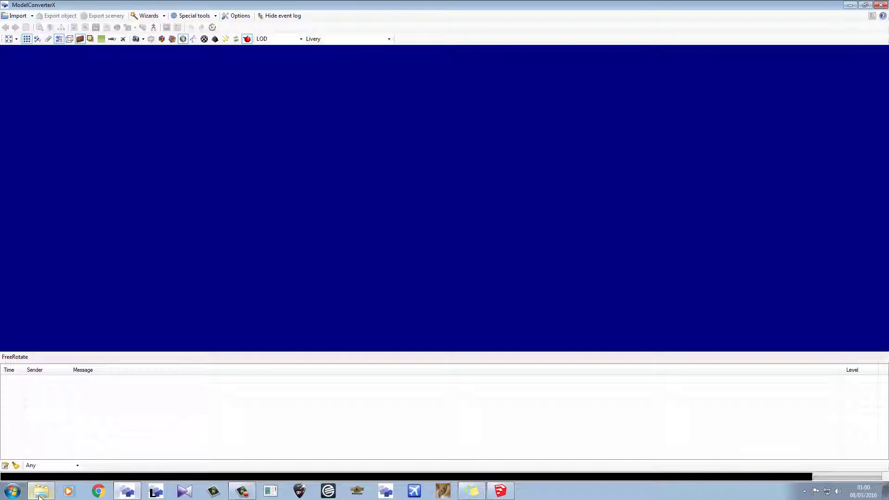
pyautogui.click(32, 16)
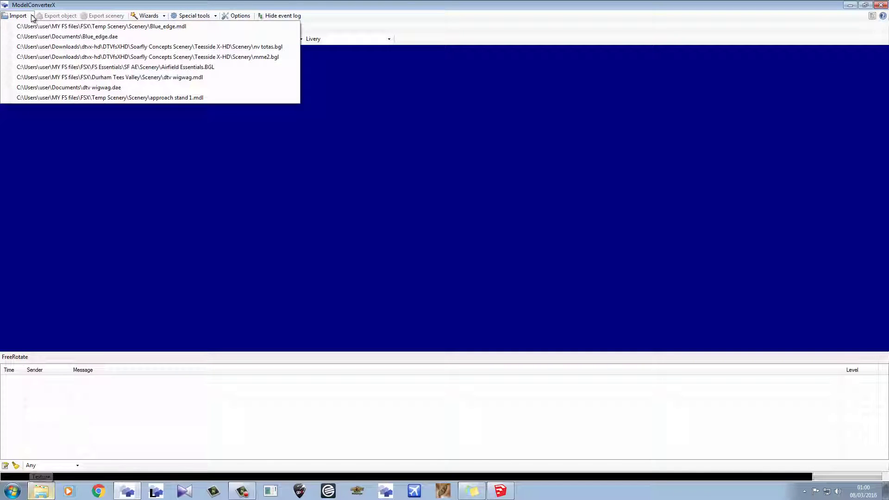
pyautogui.click(60, 37)
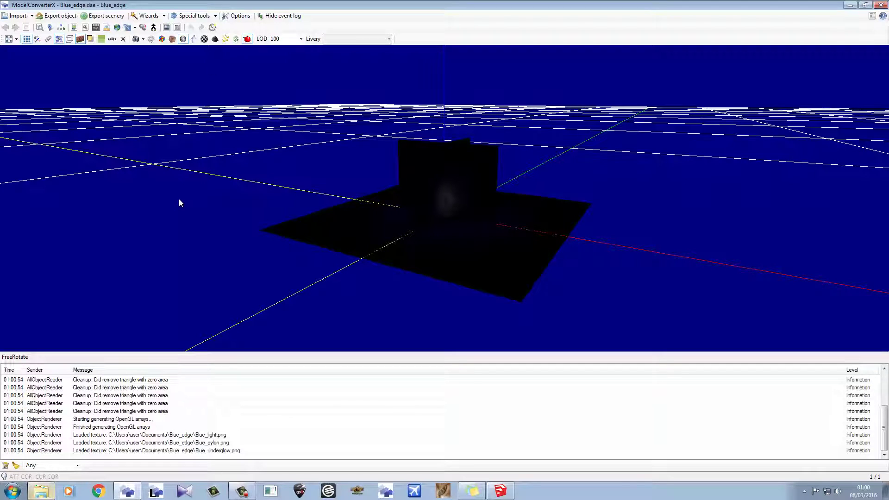
pyautogui.click(171, 39)
pyautogui.moveTo(374, 235); pyautogui.dragTo(285, 110)
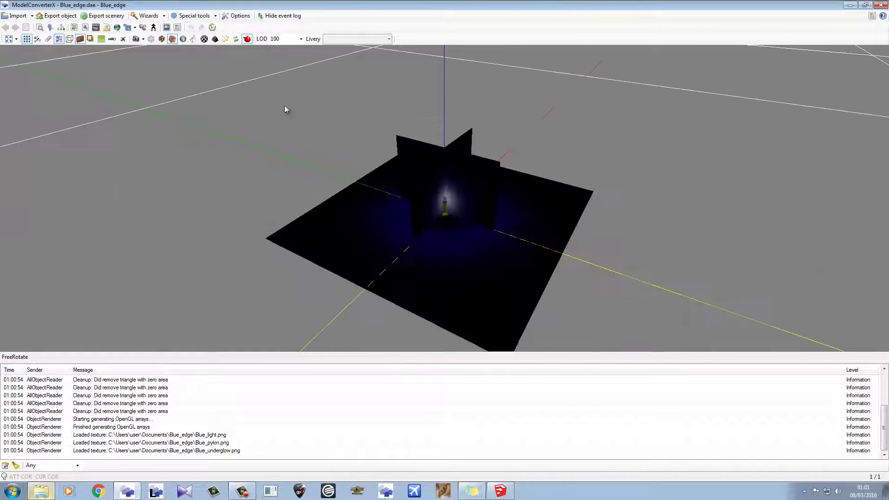
# Remove the colorFFFFFFFF material from the model in the Material Editor.
pyautogui.click(74, 27)
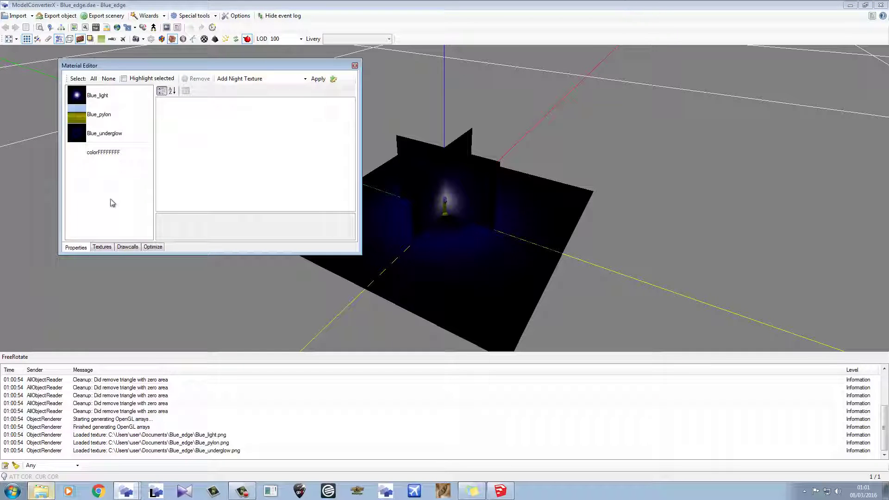
pyautogui.click(116, 155)
pyautogui.click(194, 79)
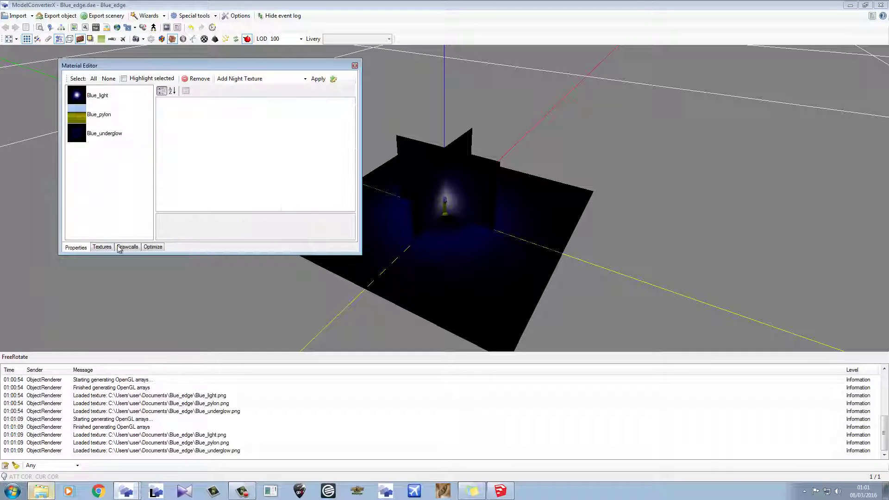
# Save the model's three textures in DDS format to the FSX Temp Scenery Texture folder.
pyautogui.click(102, 247)
pyautogui.click(292, 91)
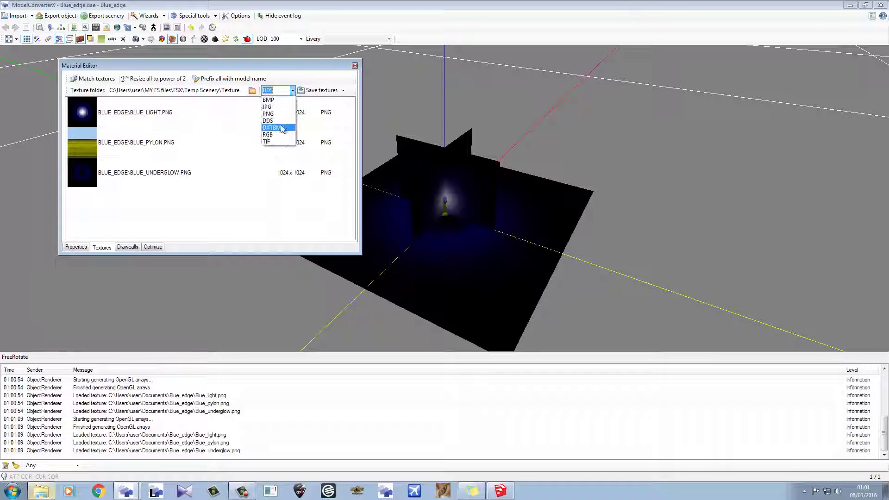
pyautogui.click(279, 119)
pyautogui.click(326, 88)
pyautogui.click(326, 90)
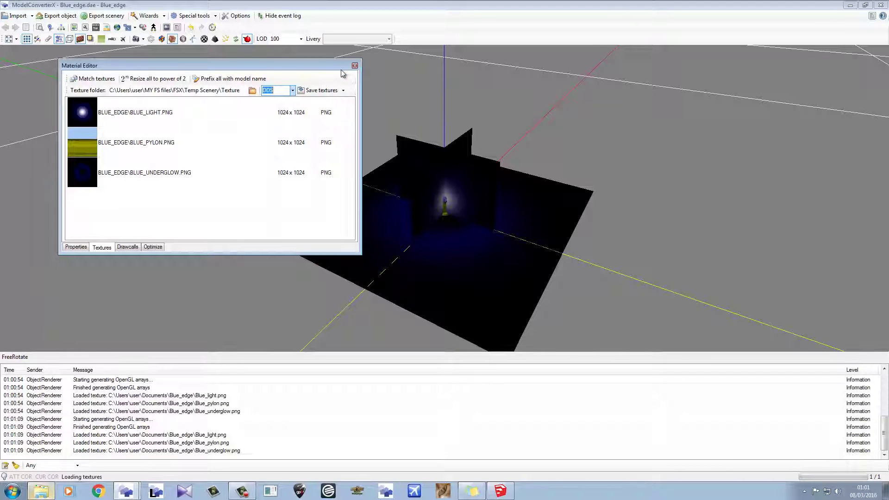
# Save the textures in DXTBMP format to the same Texture folder and close the Material Editor.
pyautogui.click(293, 91)
pyautogui.click(286, 126)
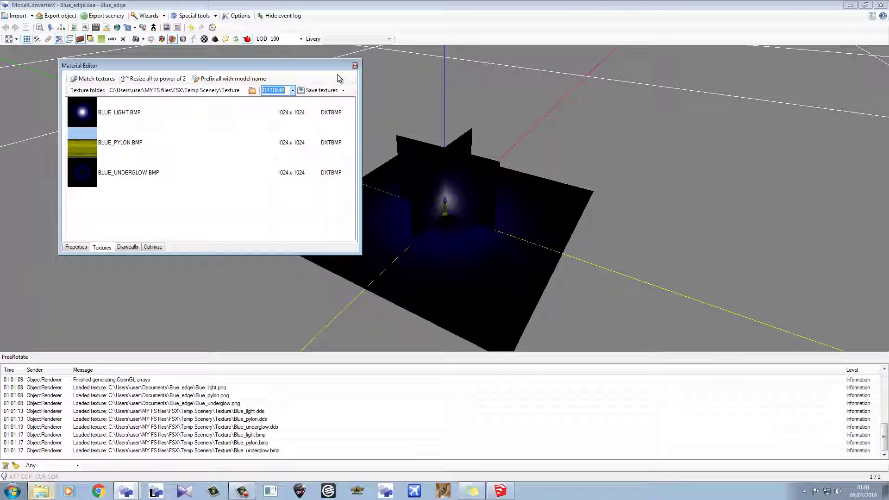
pyautogui.click(355, 66)
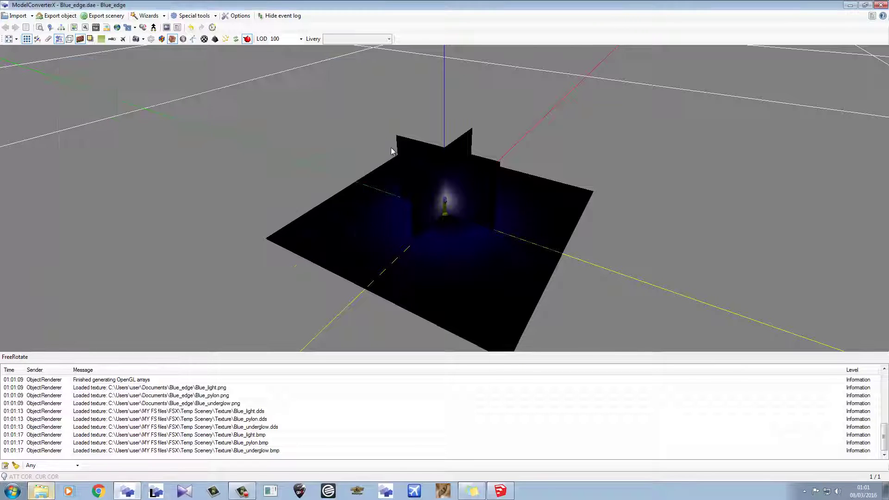
pyautogui.moveTo(391, 151); pyautogui.dragTo(356, 162)
pyautogui.click(54, 17)
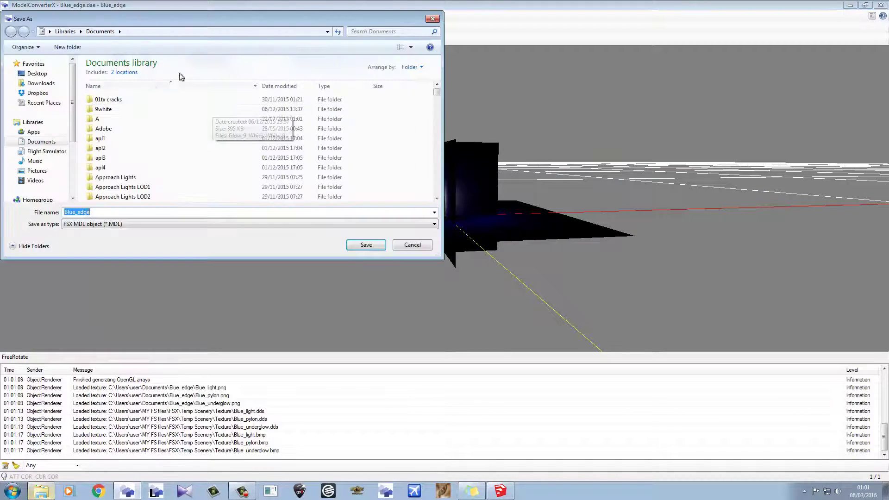
pyautogui.click(435, 20)
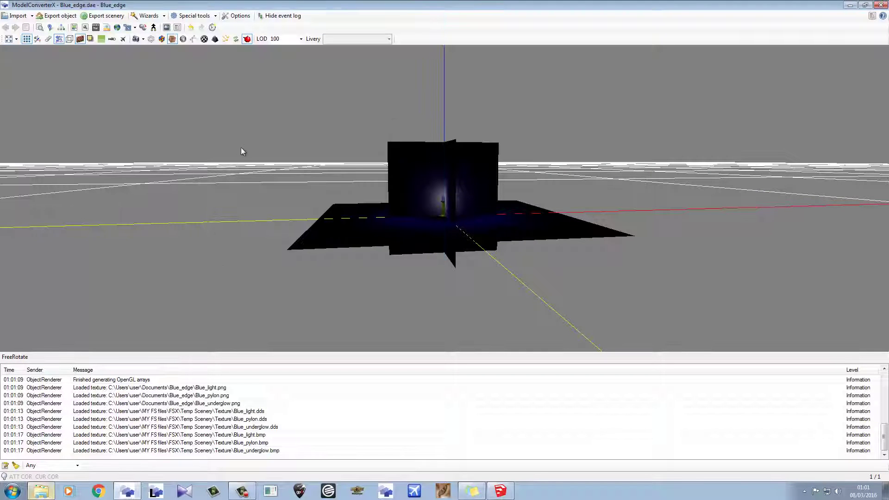
# Export the object as an FSX MDL file named Blue_edge2 into the Scenery folder of FSX's Temp Scenery.
pyautogui.click(57, 16)
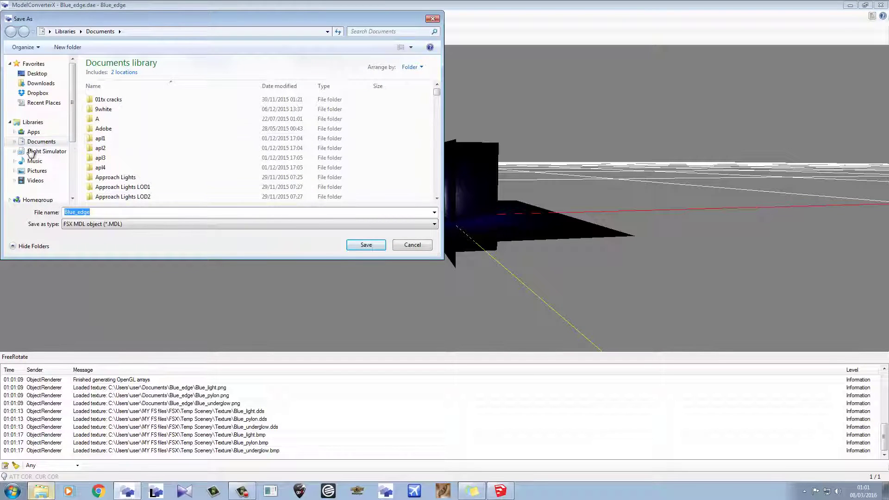
pyautogui.click(51, 152)
pyautogui.doubleClick(96, 130)
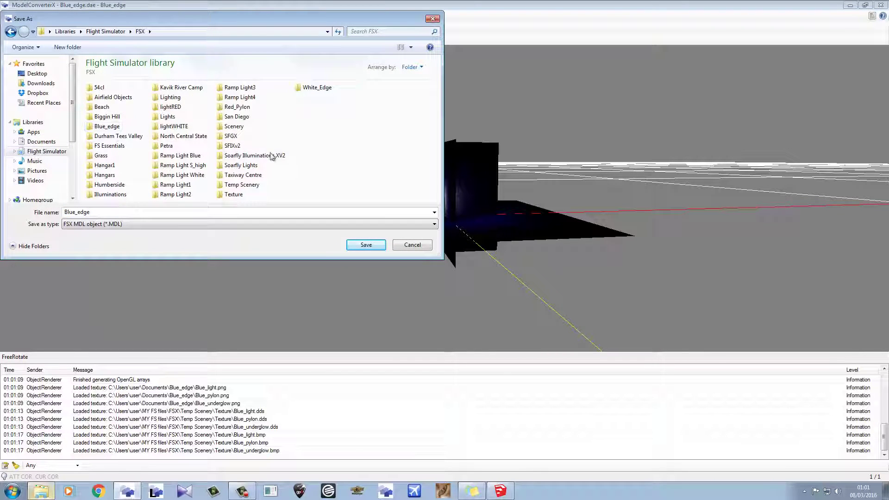
pyautogui.doubleClick(237, 184)
pyautogui.doubleClick(102, 98)
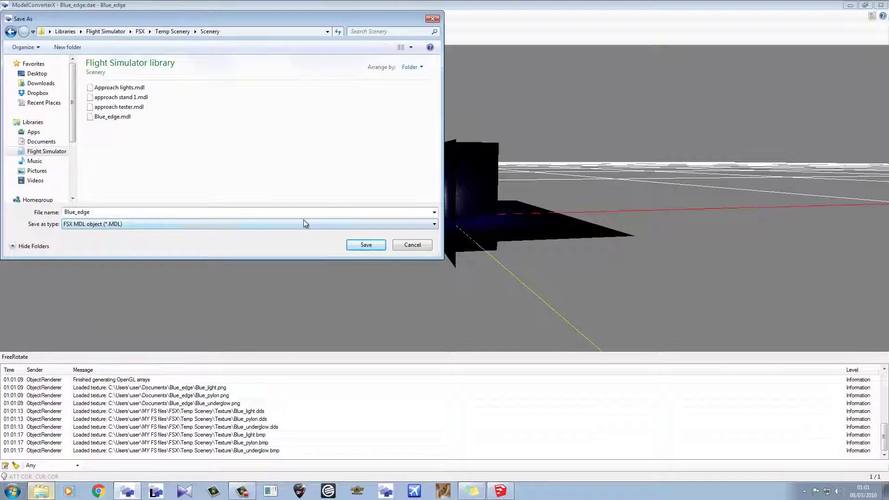
pyautogui.click(157, 211)
pyautogui.click(155, 212)
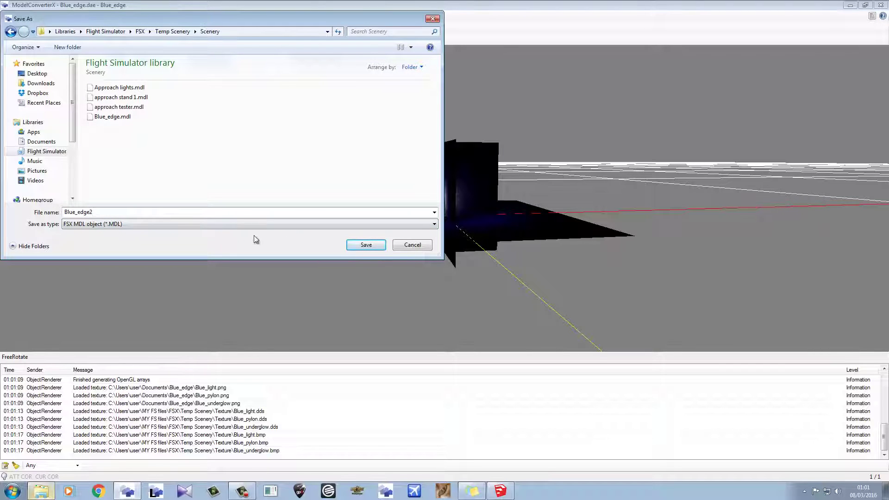
pyautogui.click(358, 244)
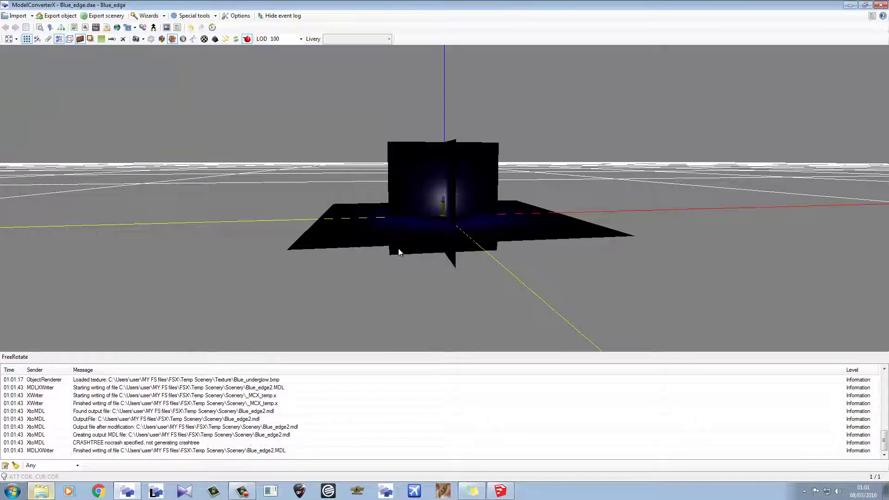
# Load Blue_edge2.mdl from the Temp Scenery Scenery folder into ModelConverterX and inspect the light up close.
pyautogui.click(47, 492)
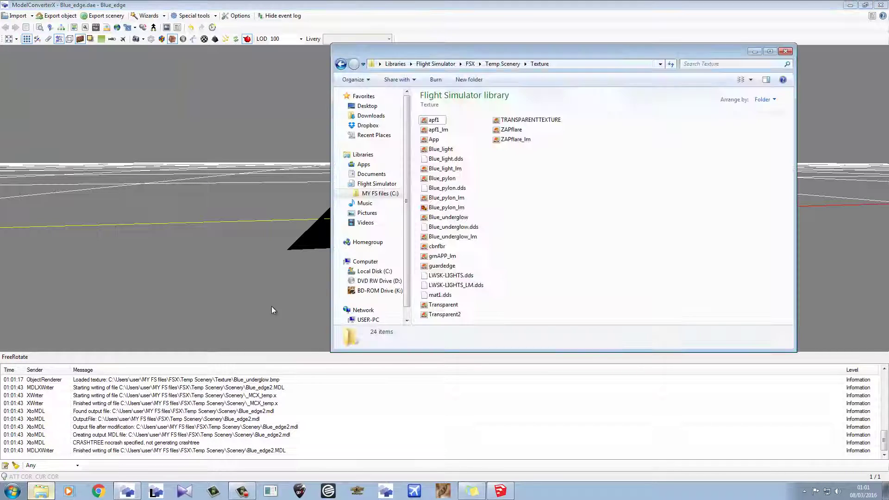
pyautogui.click(505, 64)
pyautogui.doubleClick(435, 130)
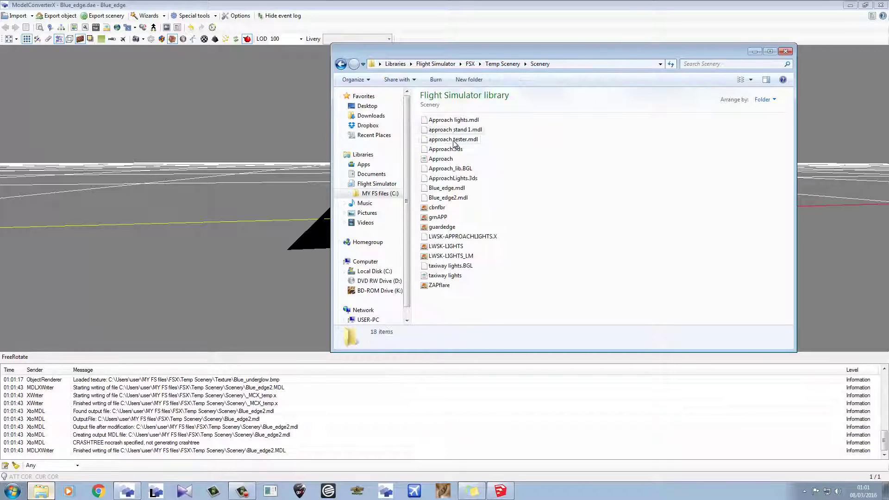
pyautogui.click(449, 199)
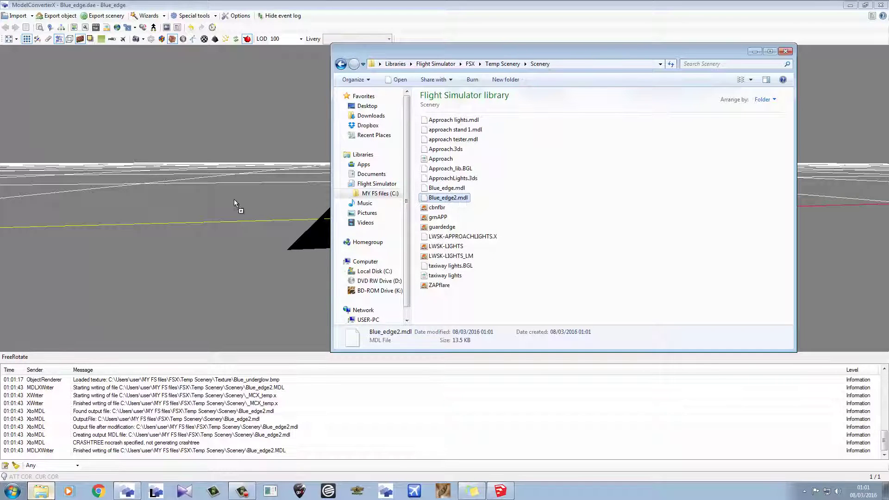
pyautogui.moveTo(235, 203); pyautogui.dragTo(235, 203)
pyautogui.moveTo(392, 201); pyautogui.dragTo(373, 199)
pyautogui.scroll(7, 439, 197)
pyautogui.scroll(-5, 435, 224)
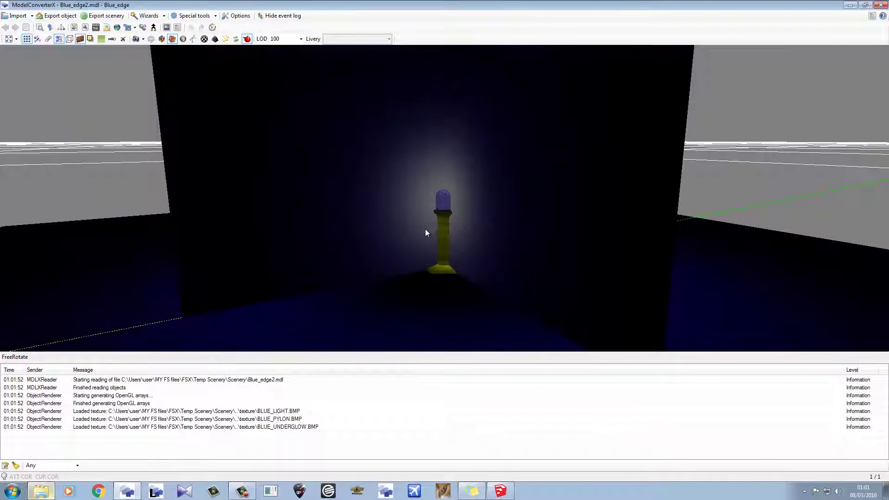
# Set the BLUE_PYLON material's alpha test level to 1 and alpha test function to Never, and switch its Z-Test Alpha setting.
pyautogui.click(85, 27)
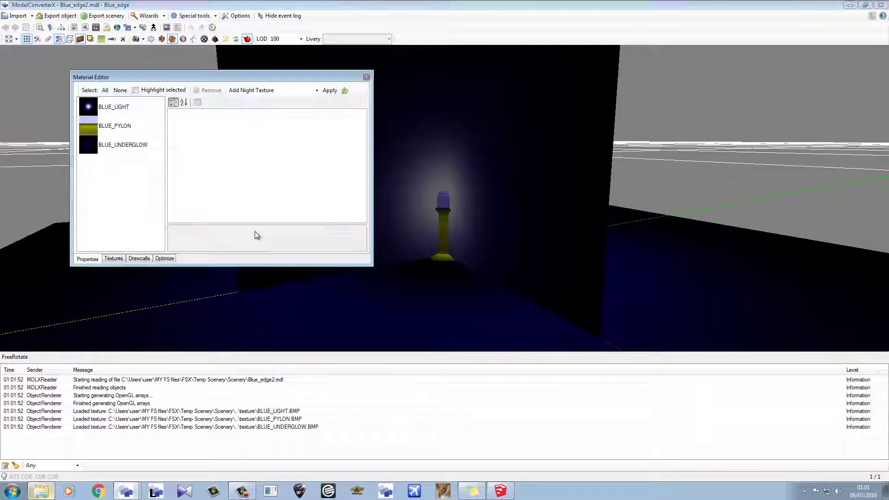
pyautogui.click(120, 127)
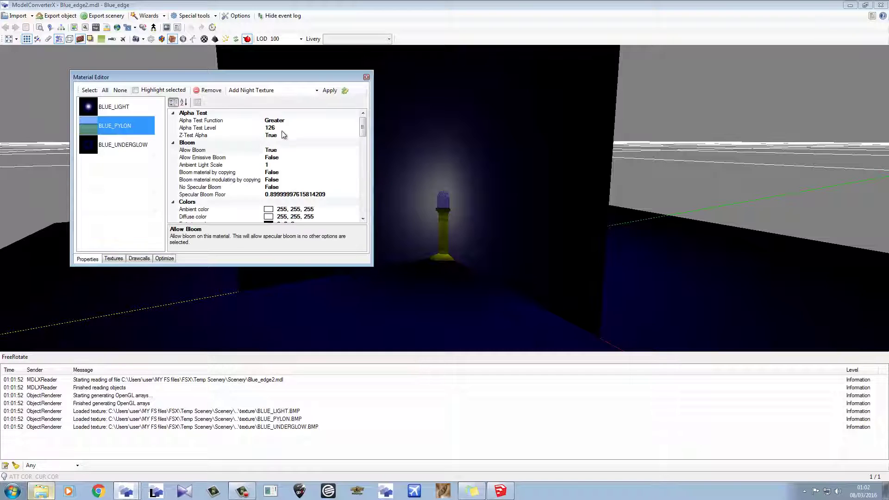
pyautogui.click(289, 127)
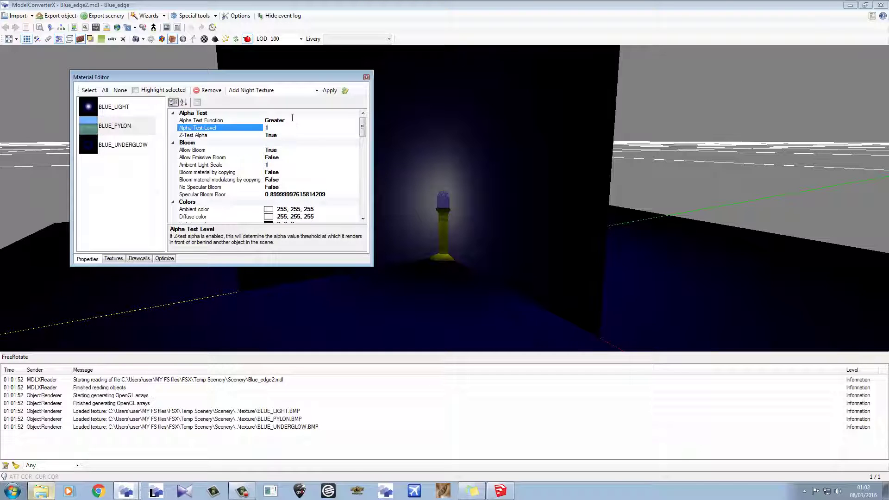
pyautogui.click(291, 119)
pyautogui.click(355, 120)
pyautogui.click(304, 130)
pyautogui.click(323, 135)
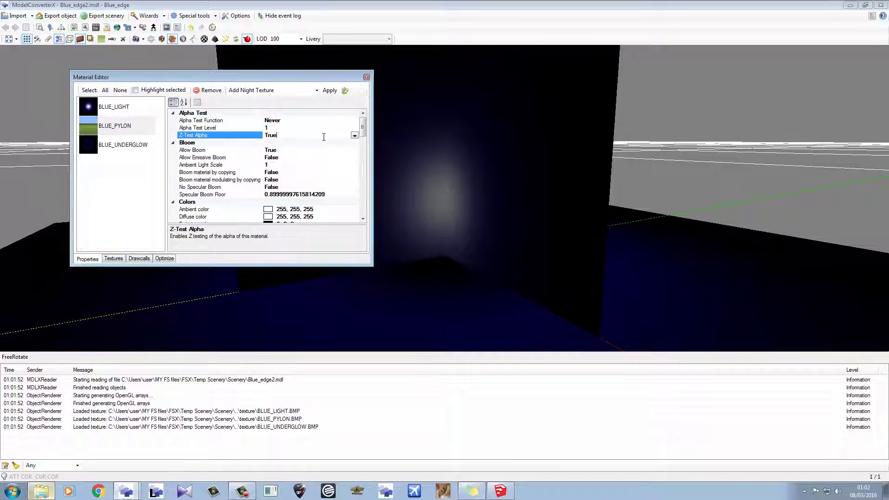
# Set the first value of the BLUE_PYLON material's specular color to 255 and inspect the light from several angles.
pyautogui.moveTo(366, 132); pyautogui.dragTo(366, 149)
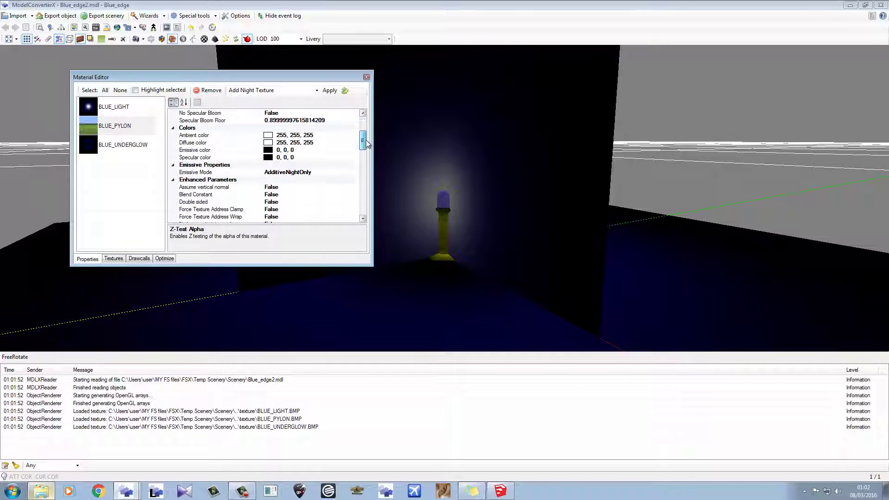
pyautogui.click(280, 158)
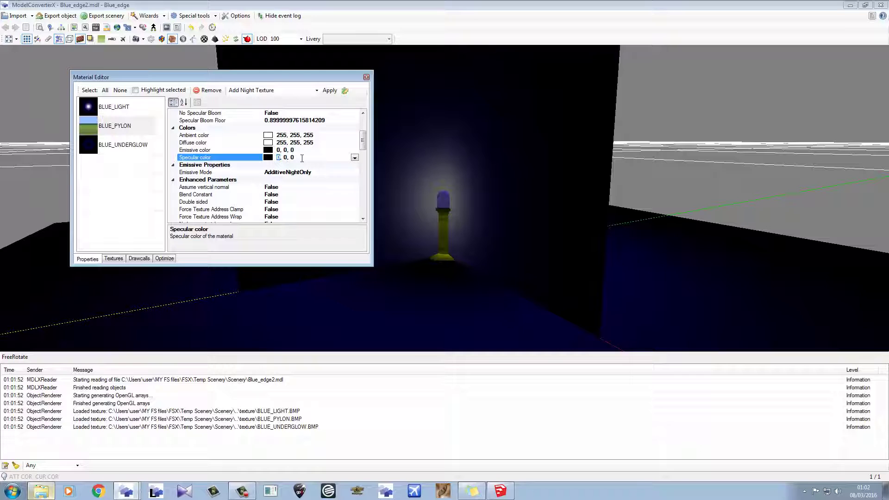
pyautogui.write('255')
pyautogui.press('Return')
pyautogui.moveTo(396, 202); pyautogui.dragTo(361, 122)
pyautogui.moveTo(417, 181); pyautogui.dragTo(485, 238)
pyautogui.moveTo(505, 287); pyautogui.dragTo(408, 181)
pyautogui.moveTo(363, 128); pyautogui.dragTo(361, 109)
pyautogui.moveTo(417, 181); pyautogui.dragTo(520, 203)
# Replace the BLUE_LIGHT material's diffuse texture with the Transparent bitmap from the Temp Scenery Texture folder.
pyautogui.click(130, 107)
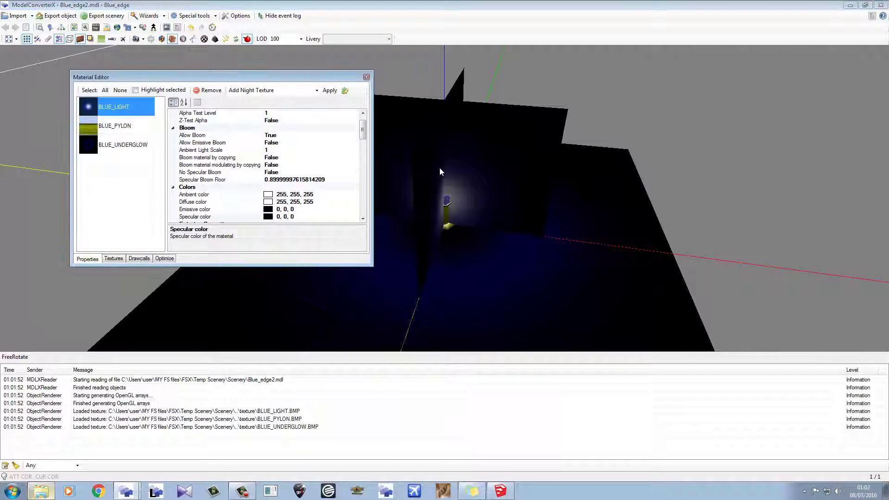
pyautogui.moveTo(440, 169); pyautogui.dragTo(459, 169)
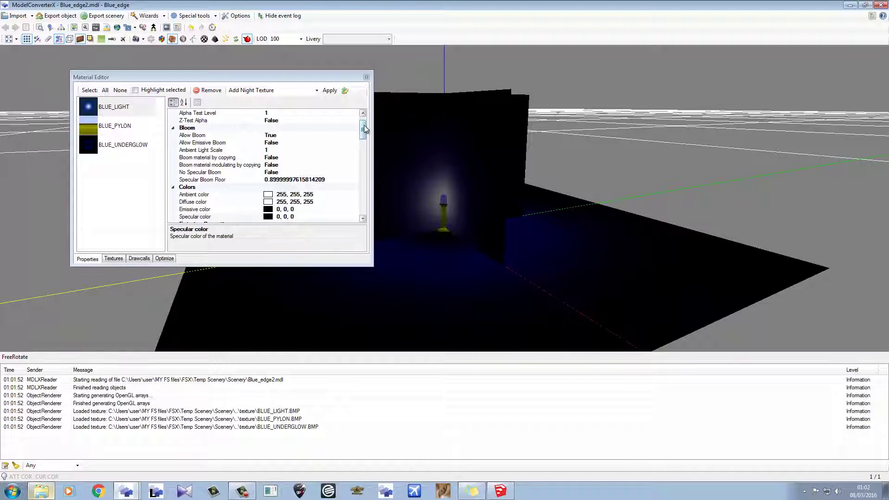
pyautogui.moveTo(363, 130)
pyautogui.mouseDown()
pyautogui.moveTo(369, 199)
pyautogui.moveTo(365, 119)
pyautogui.mouseUp()
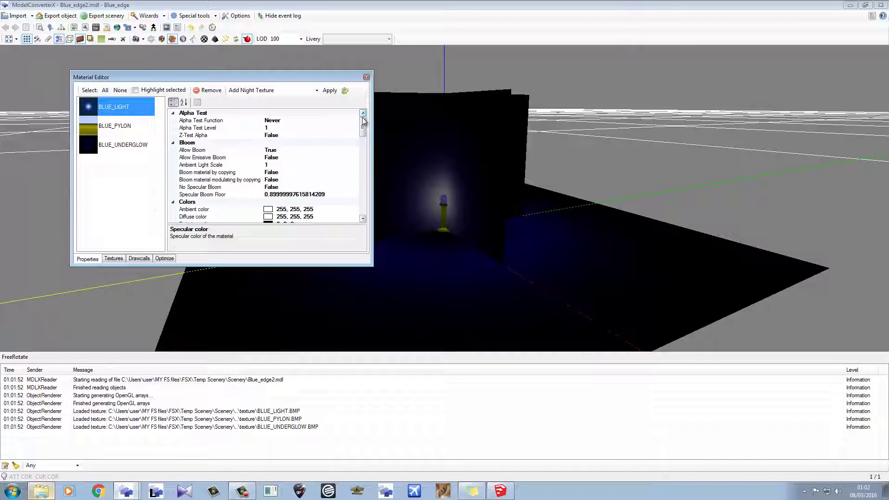
pyautogui.moveTo(363, 120); pyautogui.dragTo(366, 210)
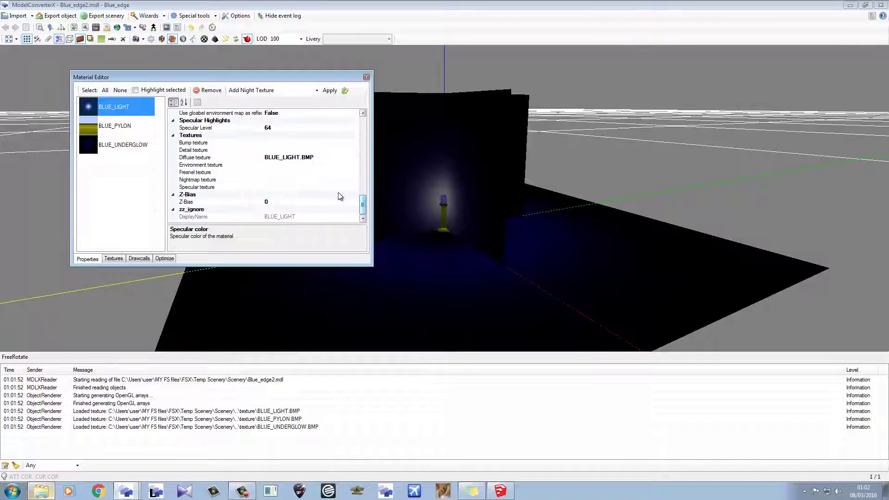
pyautogui.click(293, 180)
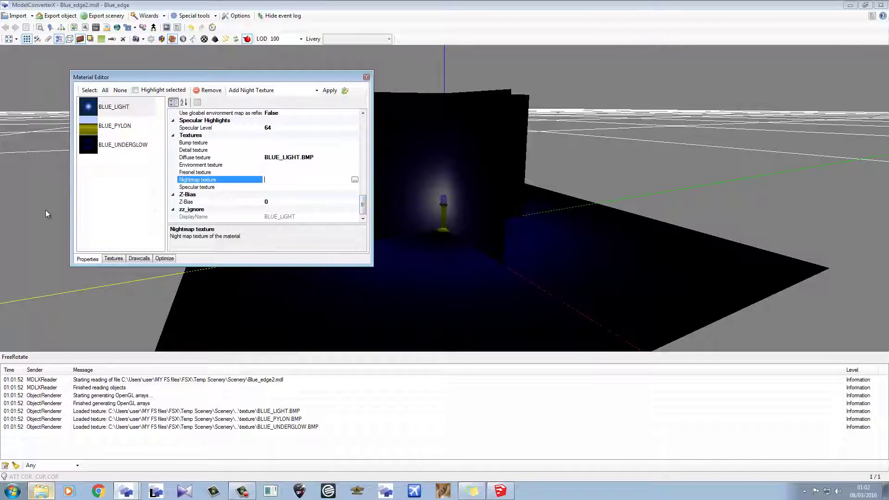
pyautogui.click(318, 159)
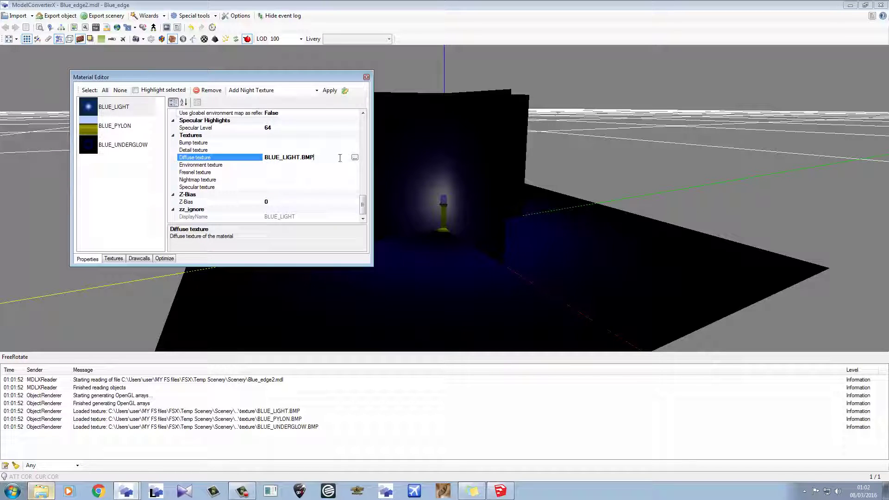
pyautogui.click(354, 157)
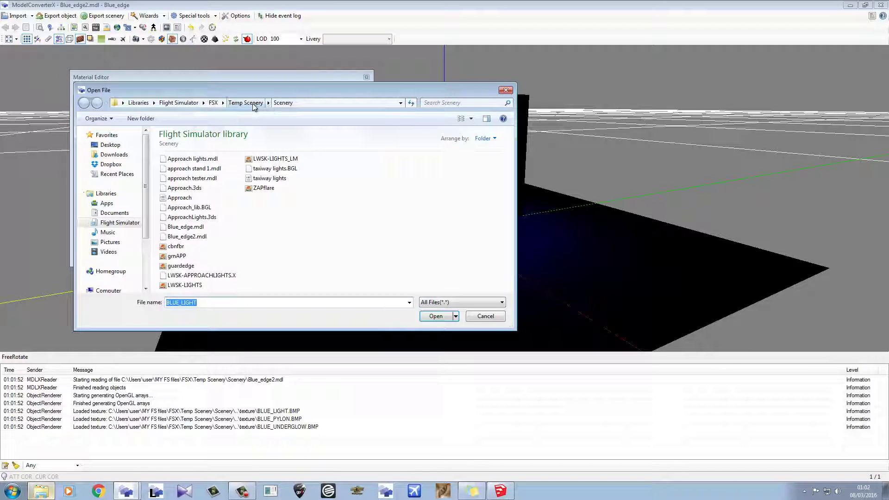
pyautogui.click(245, 103)
pyautogui.doubleClick(179, 179)
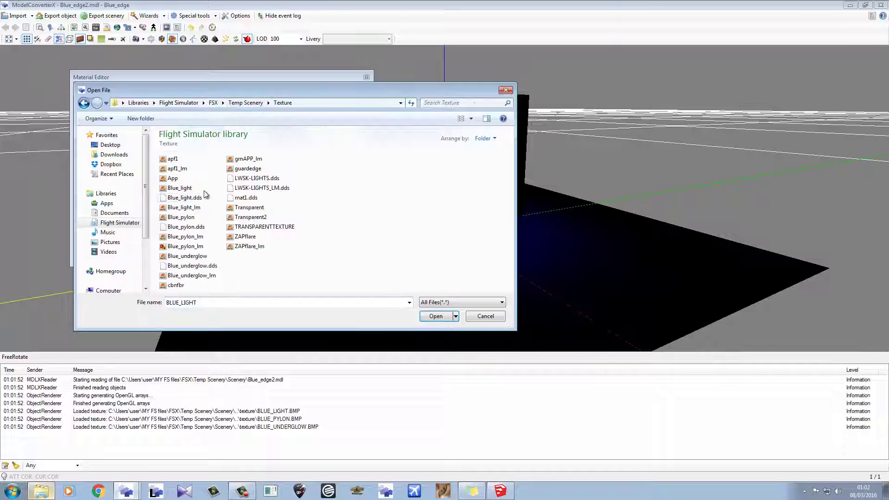
pyautogui.click(251, 209)
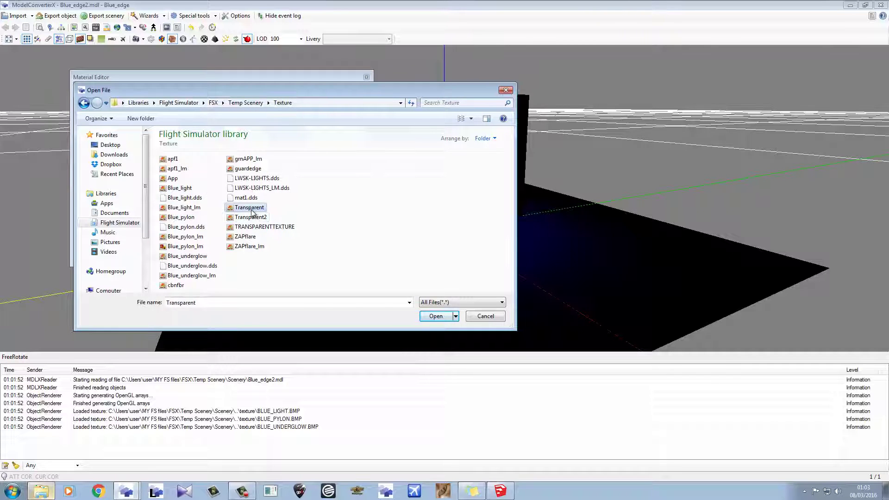
pyautogui.doubleClick(252, 210)
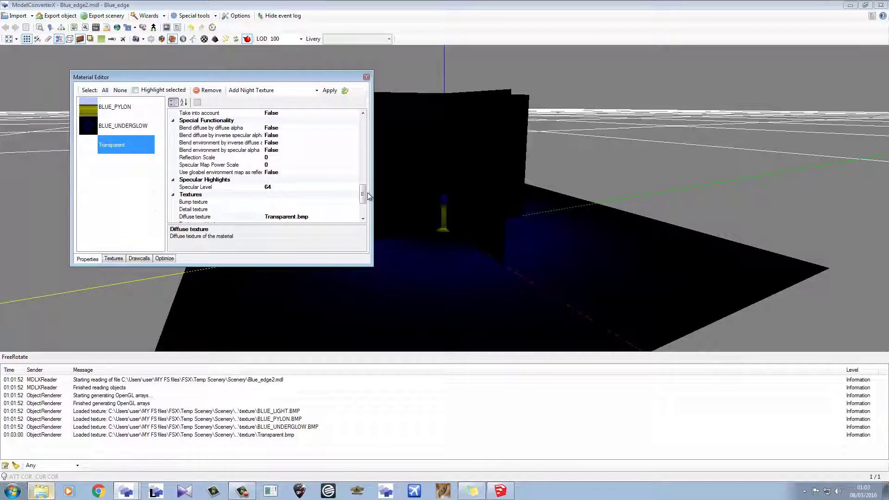
# Assign Blue_light_lm.bmp from the Texture folder as the Transparent material's nightmap texture.
pyautogui.moveTo(364, 194); pyautogui.dragTo(364, 205)
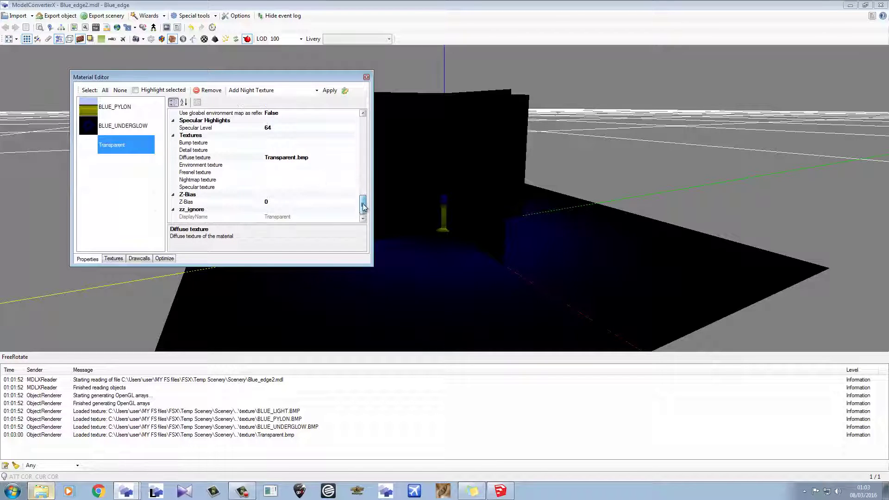
pyautogui.click(300, 180)
pyautogui.click(355, 180)
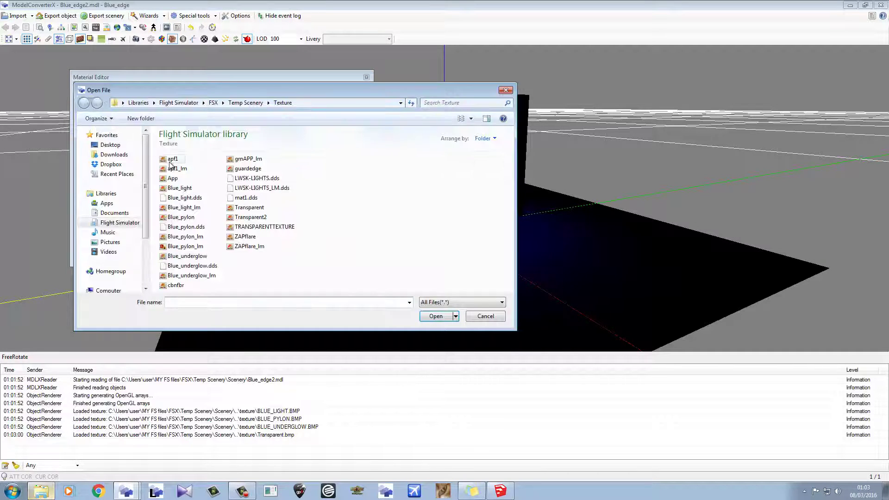
pyautogui.click(187, 208)
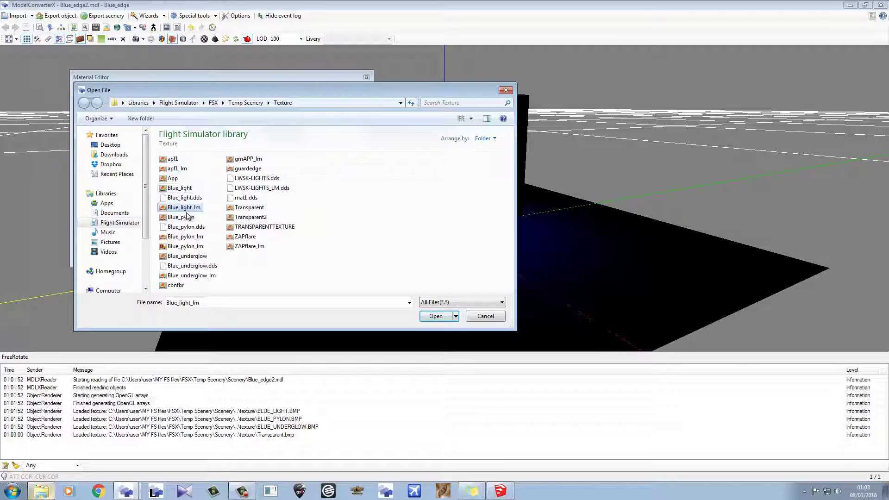
pyautogui.doubleClick(179, 208)
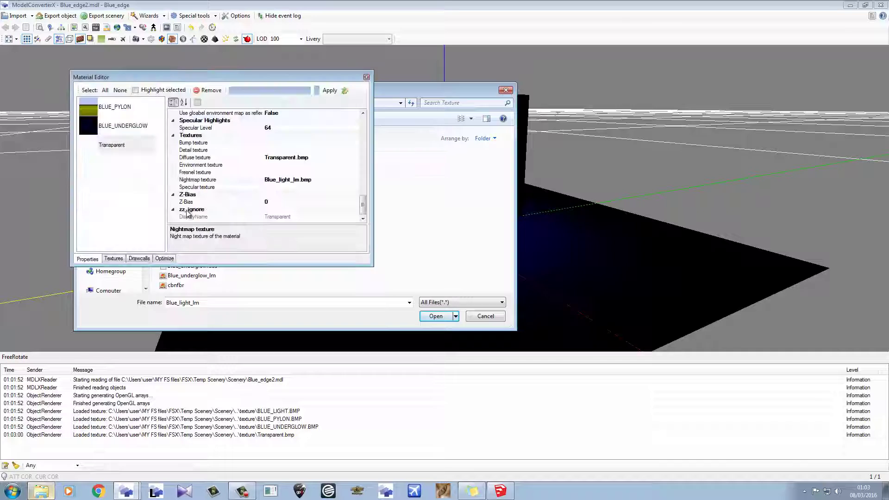
# Preview the light's glow in night mode, return to the day view and examine the model from another angle.
pyautogui.click(184, 40)
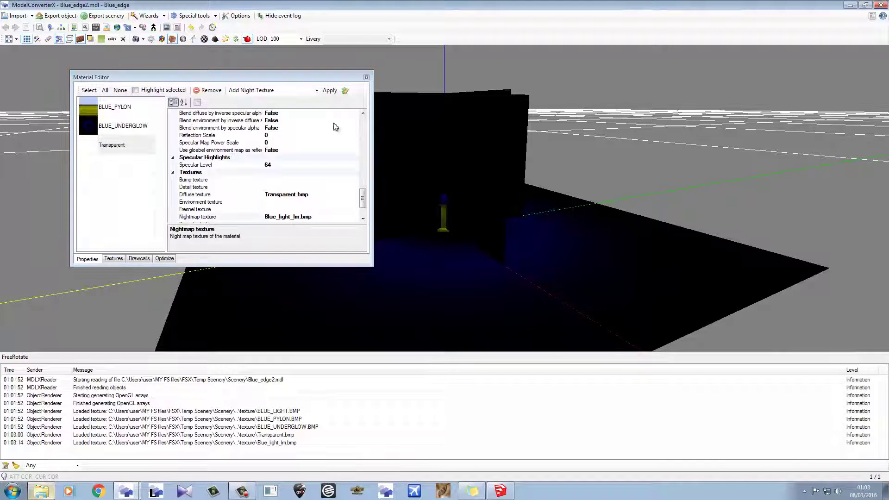
pyautogui.click(184, 39)
pyautogui.moveTo(461, 188); pyautogui.dragTo(449, 187)
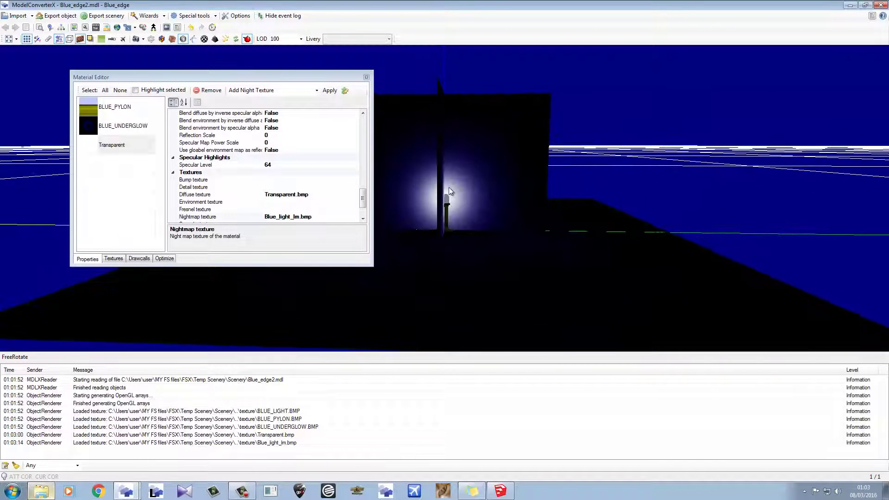
pyautogui.click(173, 39)
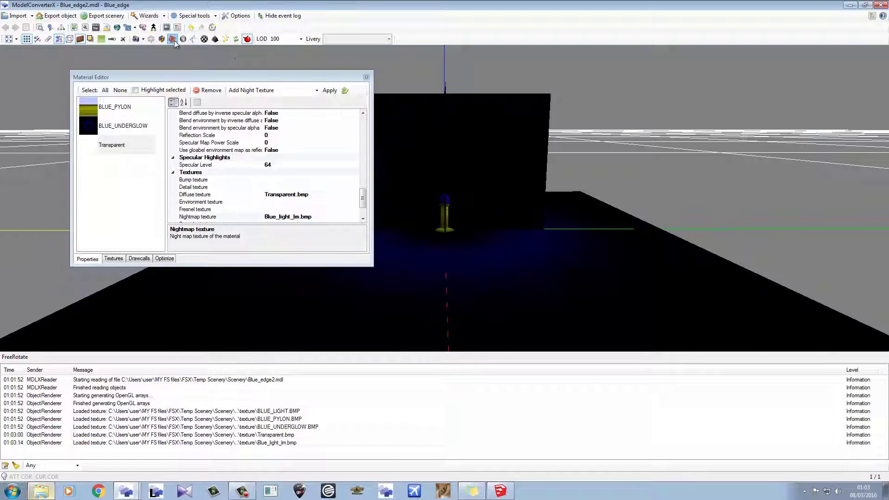
pyautogui.moveTo(527, 167); pyautogui.dragTo(437, 144)
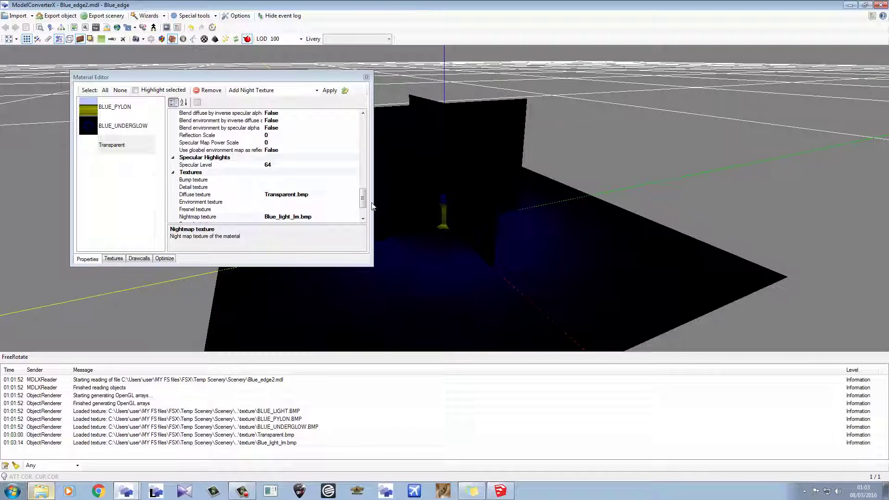
# Turn off shadows for the Transparent material by setting its No shadow parameter to True.
pyautogui.moveTo(363, 200); pyautogui.dragTo(351, 119)
pyautogui.moveTo(471, 191); pyautogui.dragTo(498, 189)
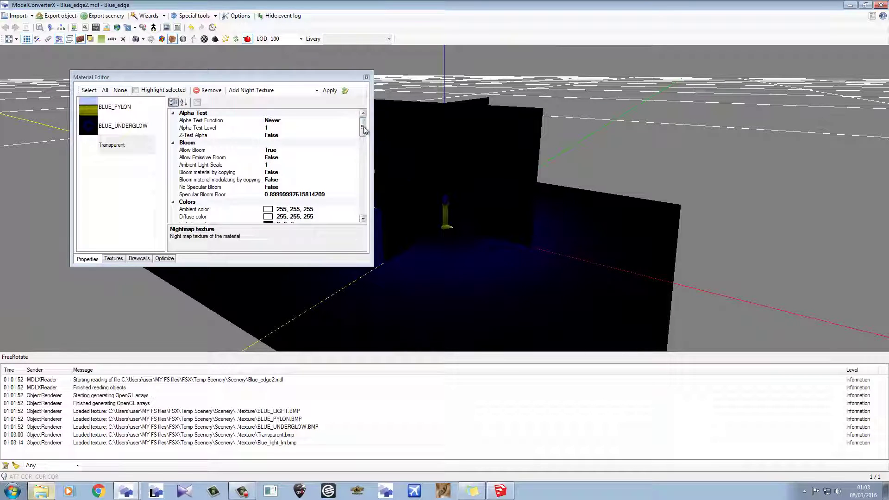
pyautogui.moveTo(362, 128); pyautogui.dragTo(363, 156)
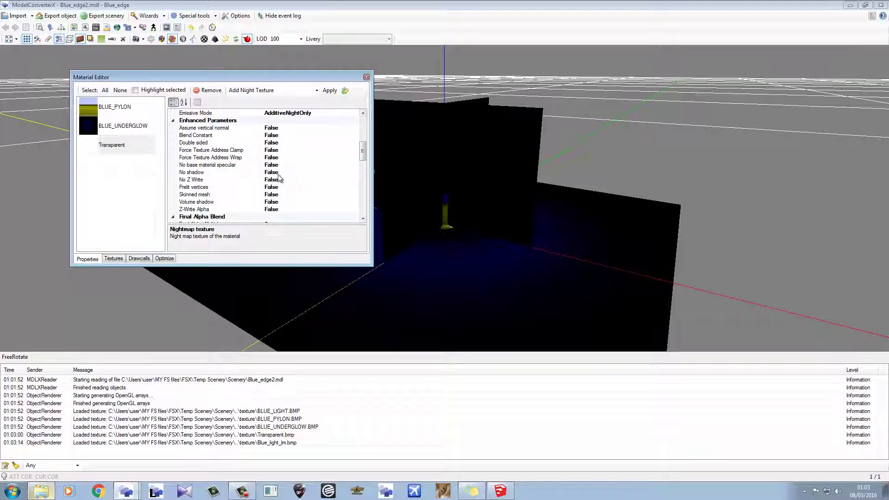
pyautogui.moveTo(363, 156)
pyautogui.mouseDown()
pyautogui.moveTo(365, 174)
pyautogui.moveTo(364, 139)
pyautogui.moveTo(363, 153)
pyautogui.mouseUp()
pyautogui.click(299, 158)
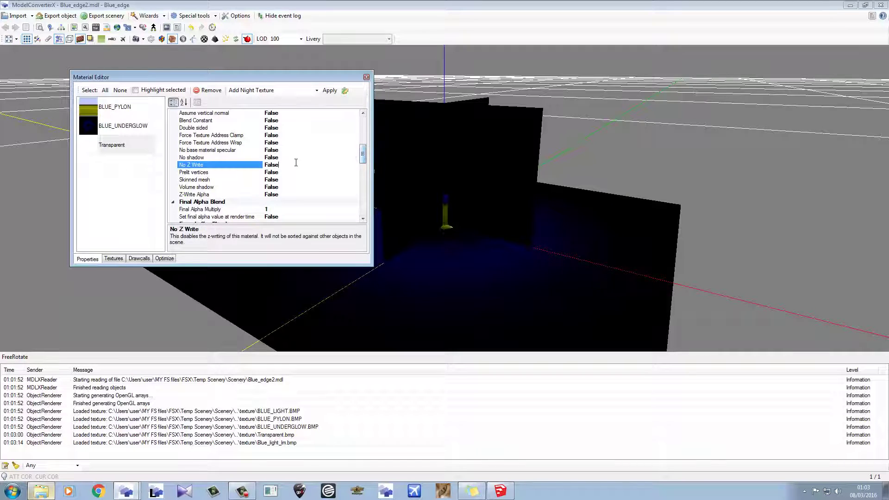
pyautogui.doubleClick(299, 158)
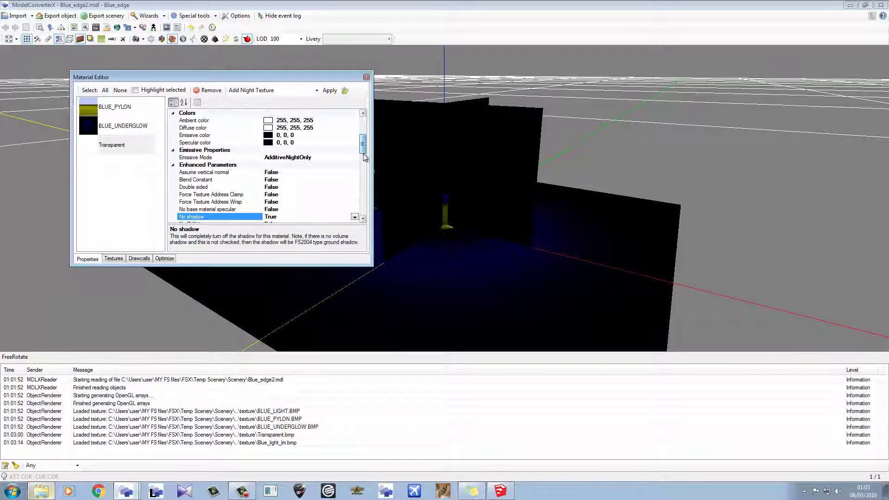
# Set the Transparent material's framebuffer blend to InvSrcAlpha for the destination and SrcColor for the source.
pyautogui.moveTo(363, 154); pyautogui.dragTo(358, 165)
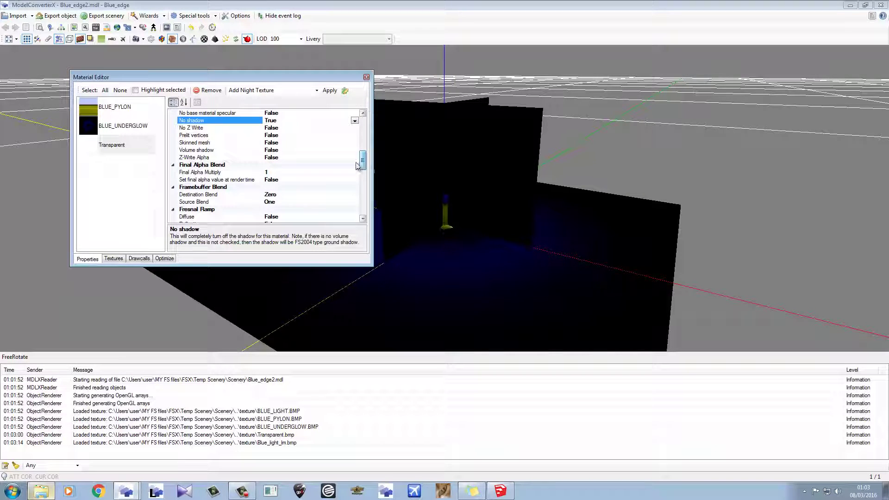
pyautogui.click(311, 195)
pyautogui.click(356, 195)
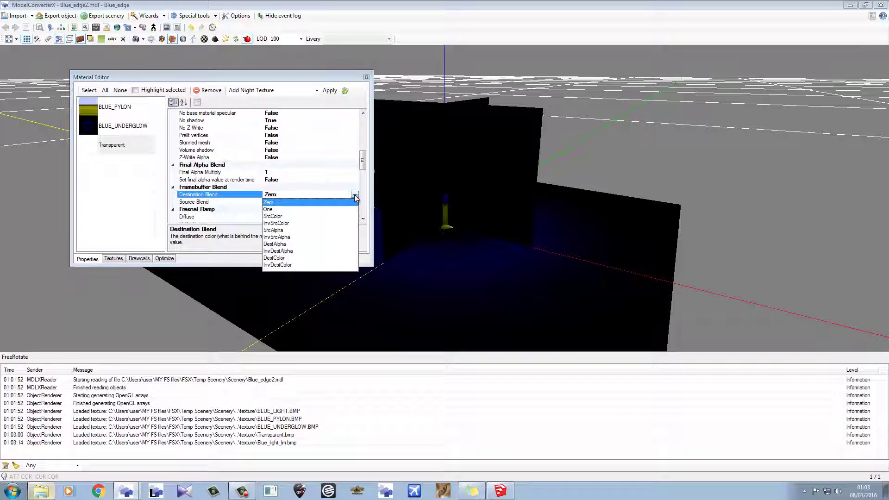
pyautogui.click(291, 237)
pyautogui.moveTo(363, 157); pyautogui.dragTo(363, 164)
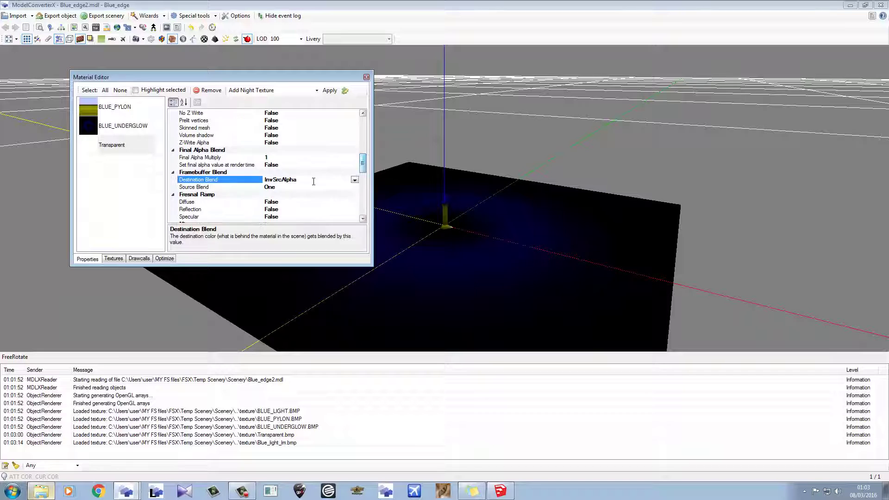
pyautogui.click(311, 188)
pyautogui.click(355, 187)
pyautogui.click(289, 208)
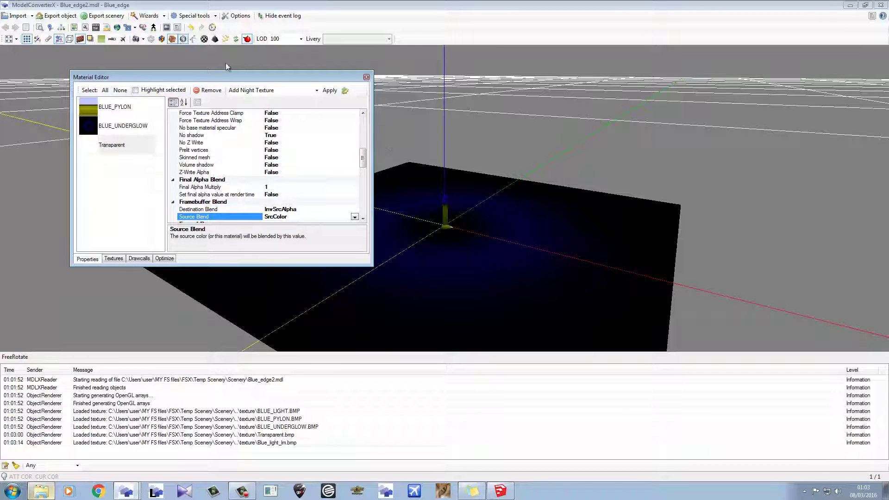
# Examine the light's glow in night mode from several angles and set the Transparent material's No Z Write to True.
pyautogui.moveTo(478, 232); pyautogui.dragTo(415, 147)
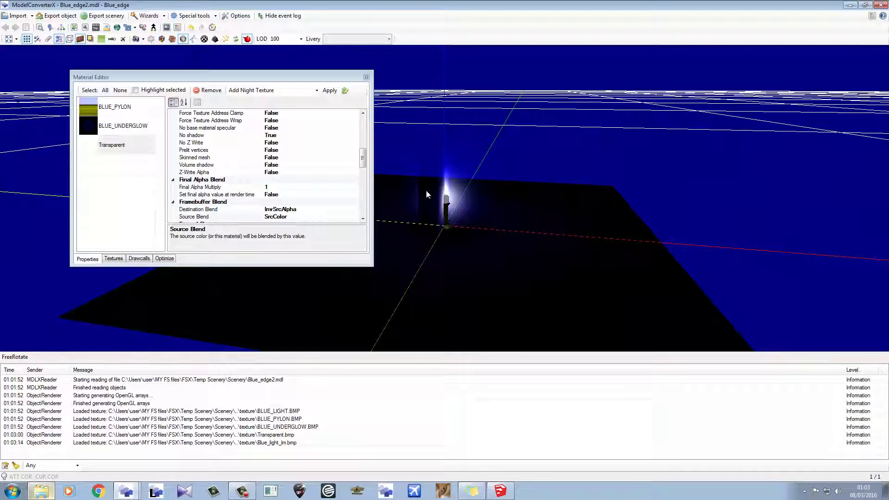
pyautogui.moveTo(434, 223); pyautogui.dragTo(396, 194)
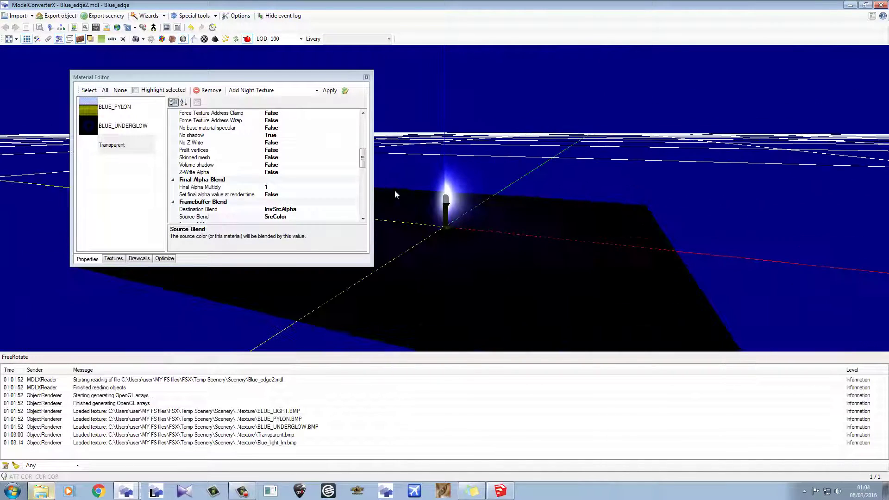
pyautogui.doubleClick(334, 145)
pyautogui.moveTo(491, 235); pyautogui.dragTo(438, 245)
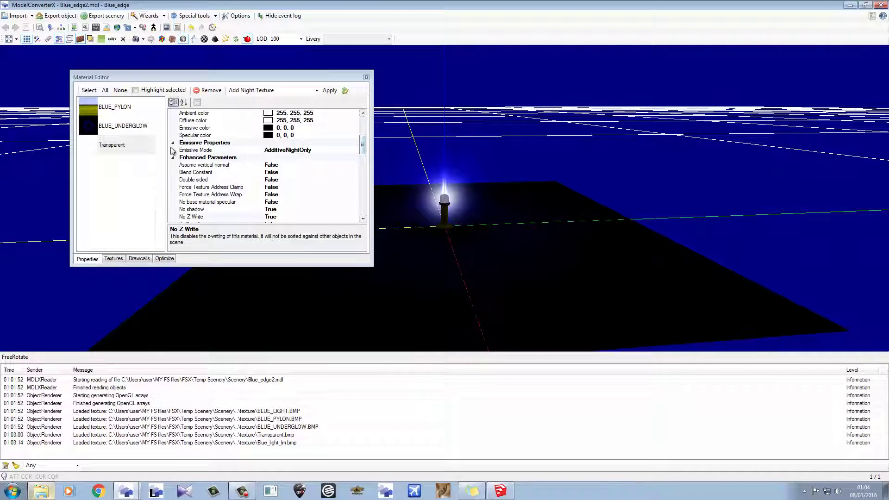
# Replace the BLUE_UNDERGLOW material's diffuse texture with the Transparent2 bitmap from the Texture folder.
pyautogui.click(131, 125)
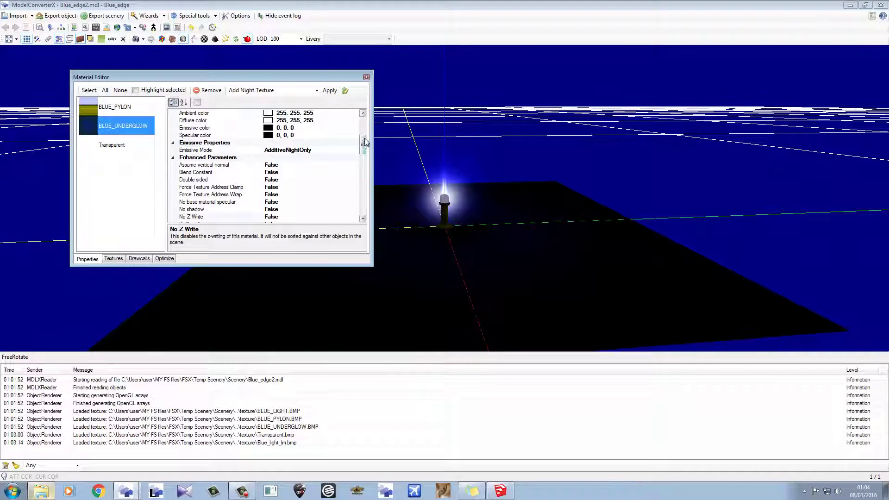
pyautogui.moveTo(365, 141); pyautogui.dragTo(361, 216)
pyautogui.click(350, 180)
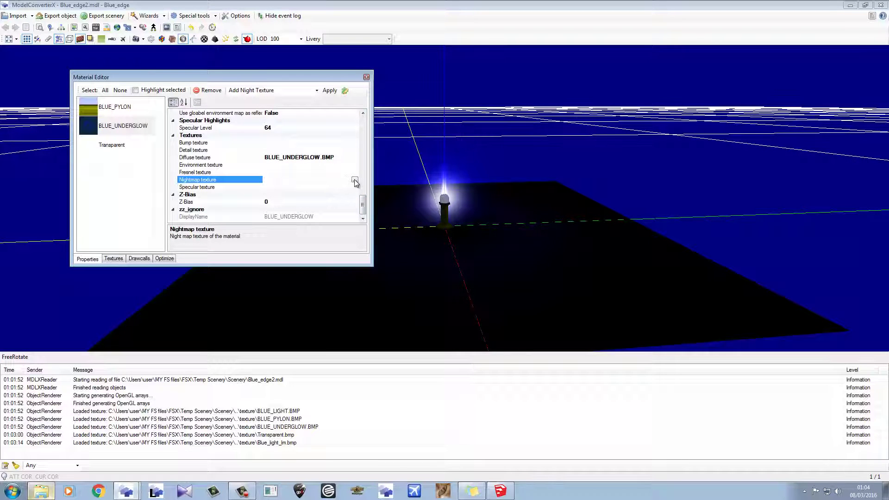
pyautogui.click(355, 180)
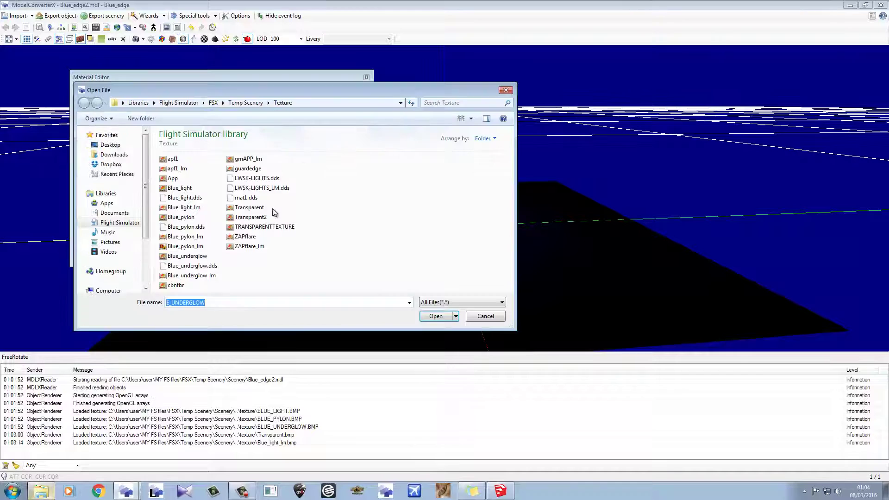
pyautogui.doubleClick(241, 220)
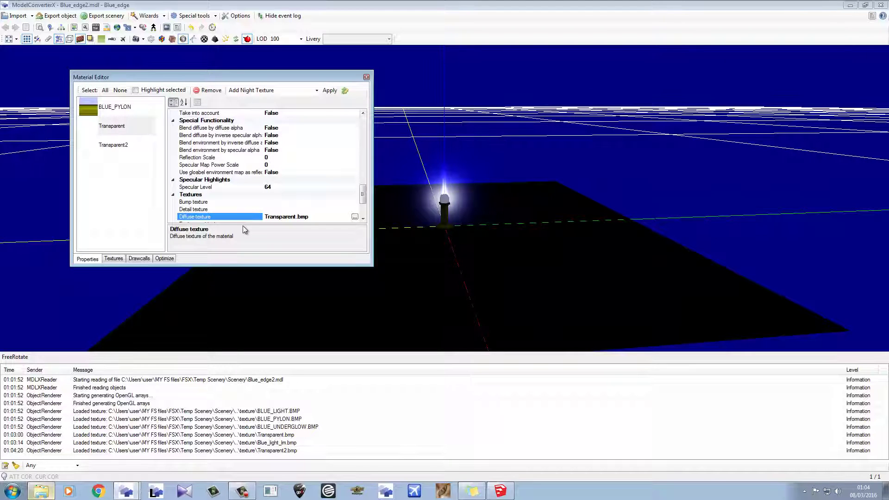
# Assign the Blue_underglow_lm bitmap as the Transparent2 material's nightmap texture and apply the Add Night Texture template.
pyautogui.click(130, 150)
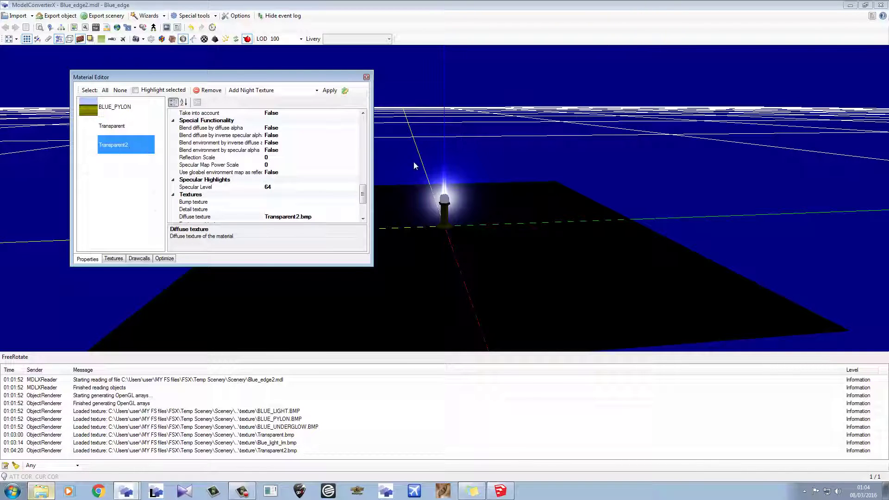
pyautogui.scroll(-3, 339, 195)
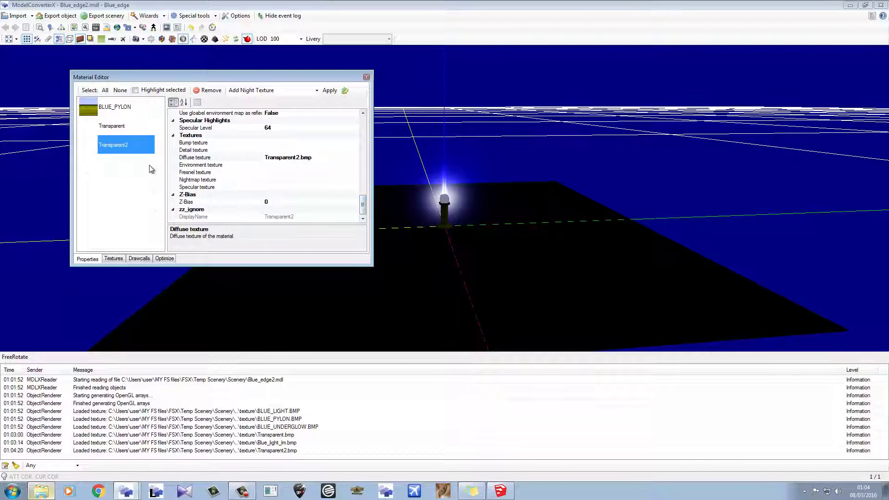
pyautogui.click(304, 180)
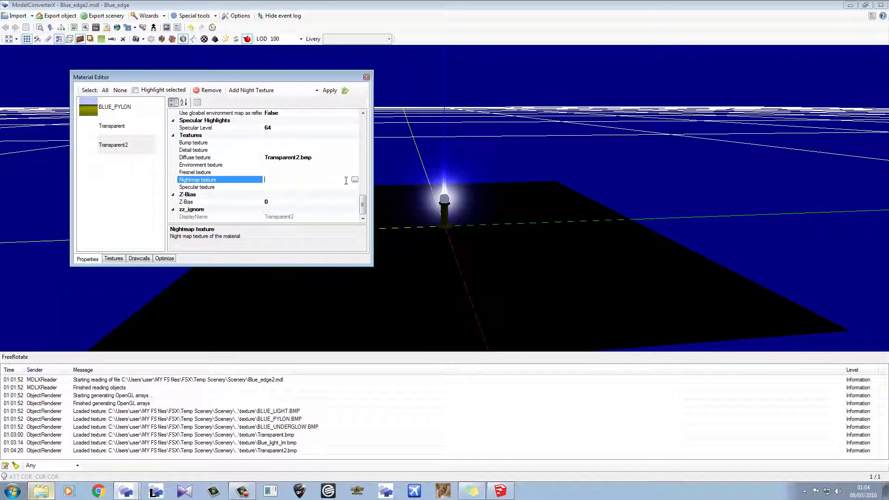
pyautogui.click(355, 180)
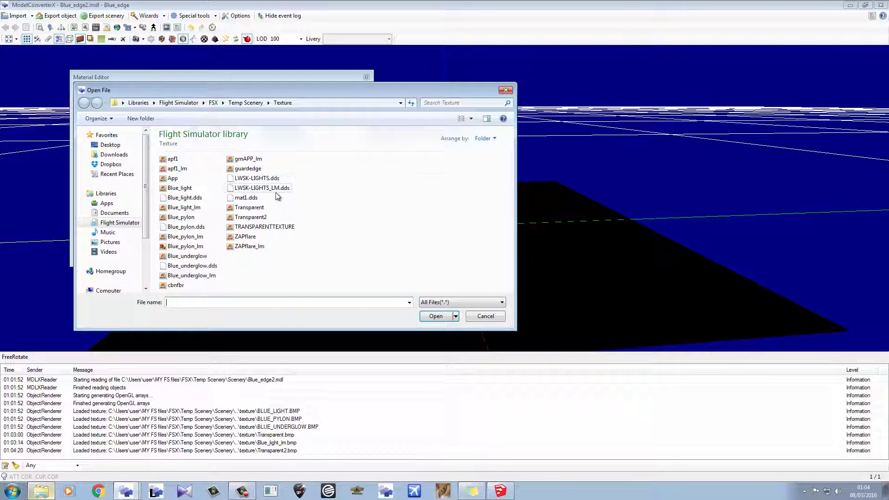
pyautogui.moveTo(222, 106); pyautogui.dragTo(320, 80)
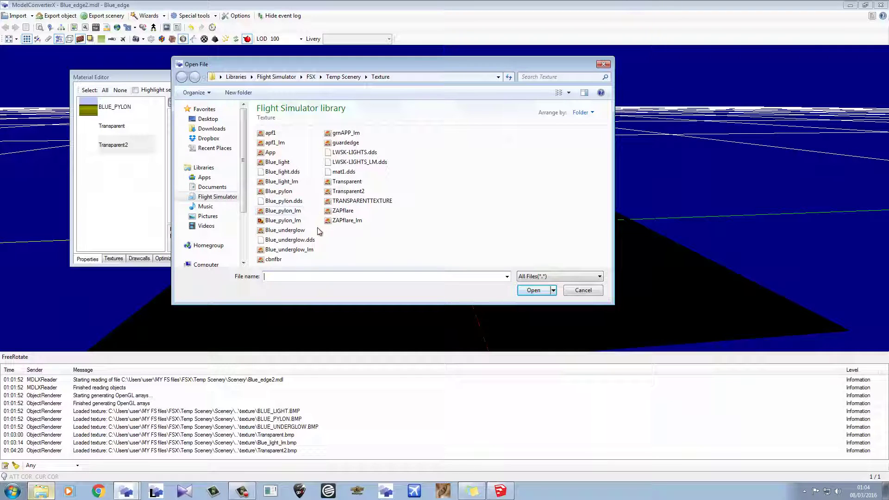
pyautogui.doubleClick(299, 250)
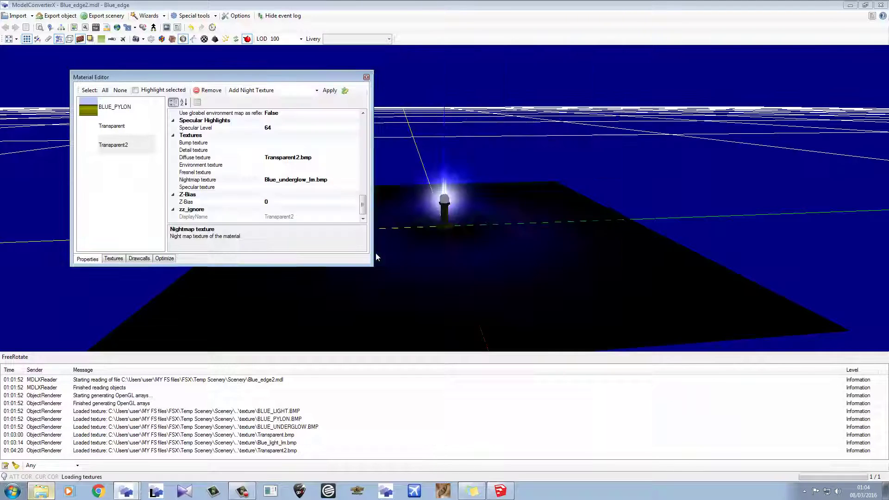
pyautogui.moveTo(486, 235); pyautogui.dragTo(482, 277)
pyautogui.moveTo(468, 234); pyautogui.dragTo(459, 185)
pyautogui.click(327, 92)
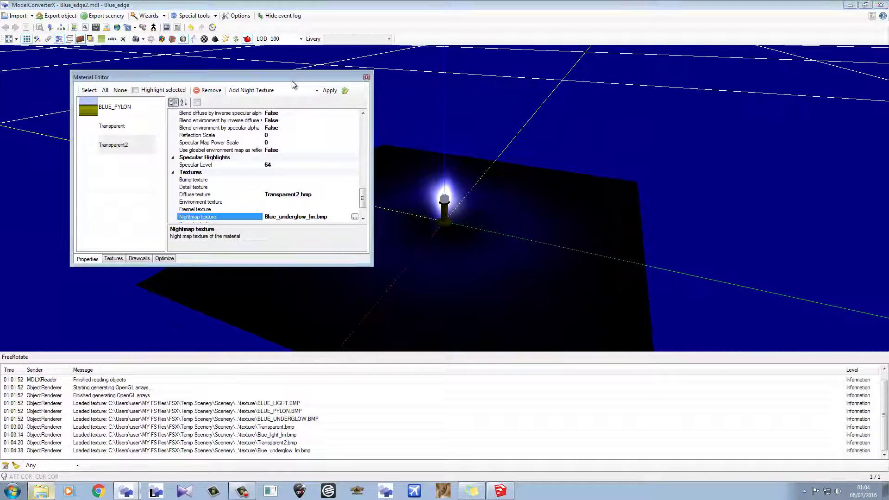
# Set both No shadow and No Z Write to True for the Transparent2 material.
pyautogui.moveTo(260, 77); pyautogui.dragTo(209, 59)
pyautogui.moveTo(311, 181); pyautogui.dragTo(305, 92)
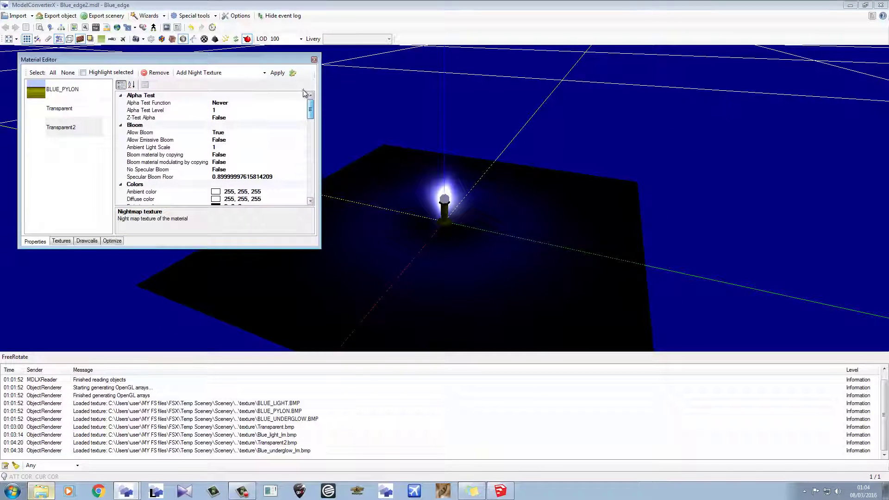
pyautogui.scroll(-6, 241, 120)
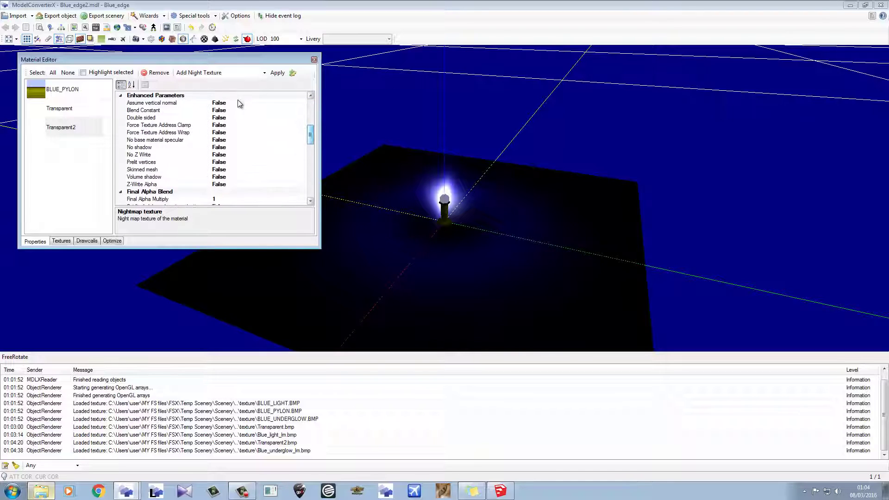
pyautogui.doubleClick(249, 149)
pyautogui.scroll(2, 246, 148)
pyautogui.moveTo(311, 130); pyautogui.dragTo(298, 149)
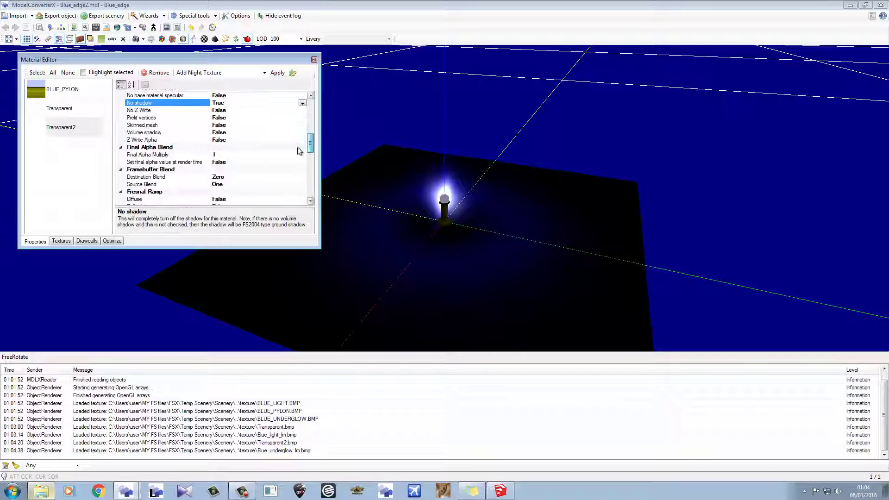
pyautogui.doubleClick(243, 110)
pyautogui.scroll(-2, 310, 135)
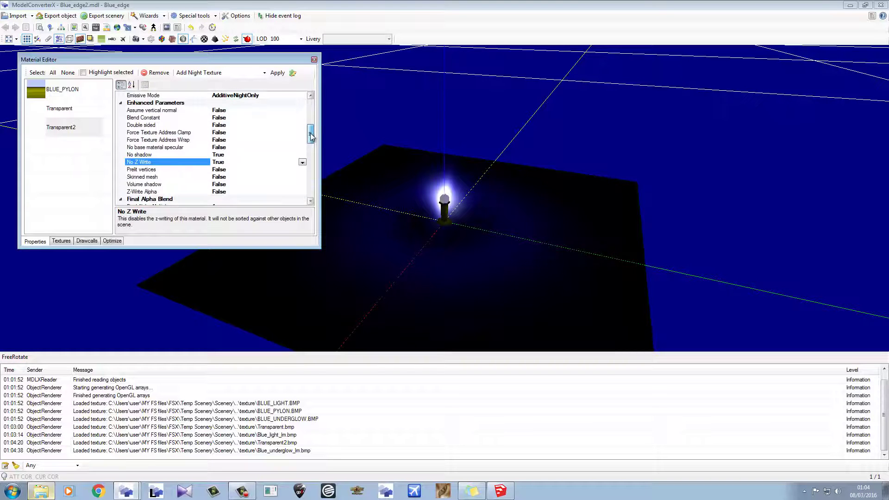
# Set the Transparent2 material's framebuffer Destination Blend to InvSrcAlpha.
pyautogui.scroll(-1, 311, 137)
pyautogui.moveTo(385, 172)
pyautogui.mouseDown()
pyautogui.moveTo(394, 180)
pyautogui.moveTo(341, 190)
pyautogui.moveTo(390, 185)
pyautogui.mouseUp()
pyautogui.scroll(-4, 316, 138)
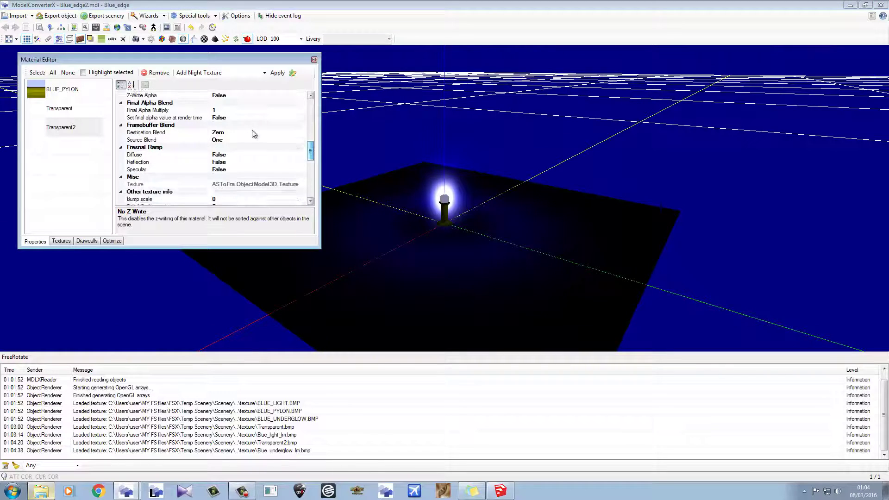
pyautogui.click(252, 132)
pyautogui.click(302, 132)
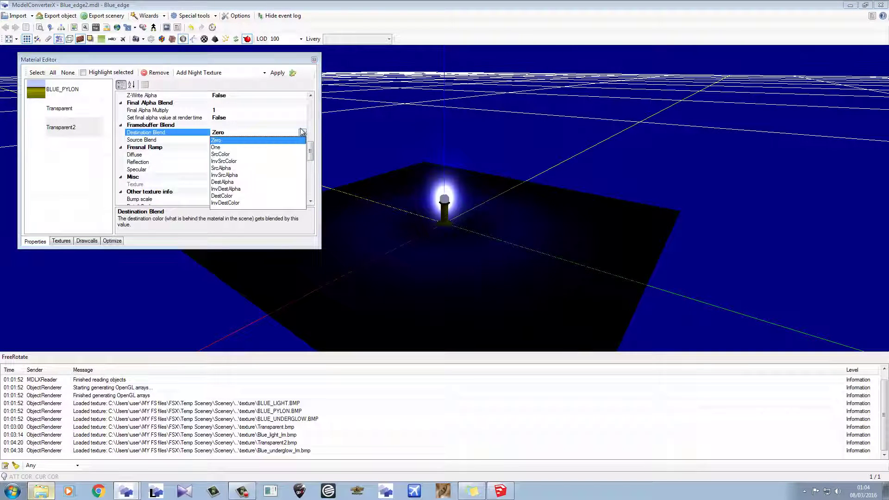
pyautogui.click(237, 176)
# Review the Source Blend options for Transparent2 and examine the blue underglow on the ground from several angles.
pyautogui.scroll(3, 292, 176)
pyautogui.scroll(-2, 294, 176)
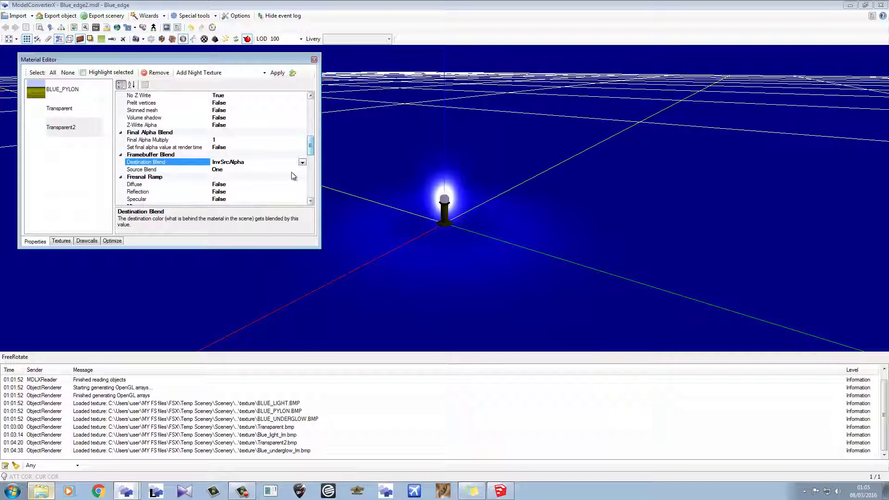
pyautogui.click(293, 171)
pyautogui.click(302, 170)
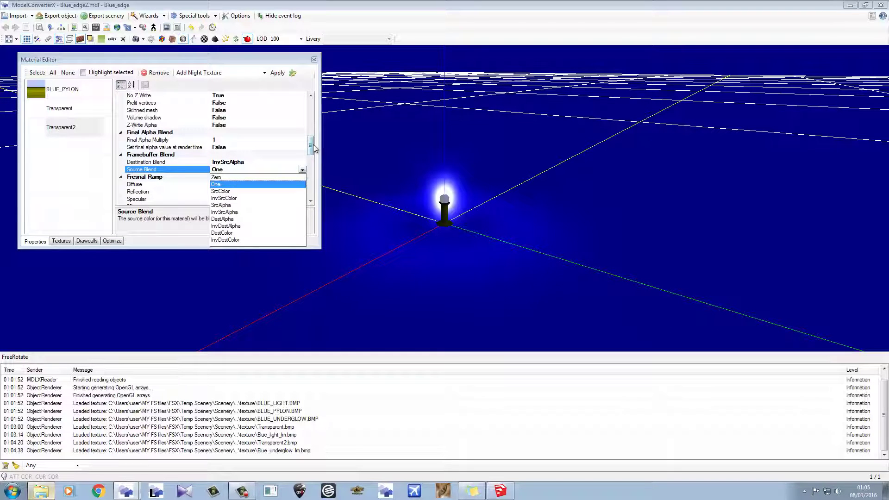
pyautogui.moveTo(412, 171); pyautogui.dragTo(433, 206)
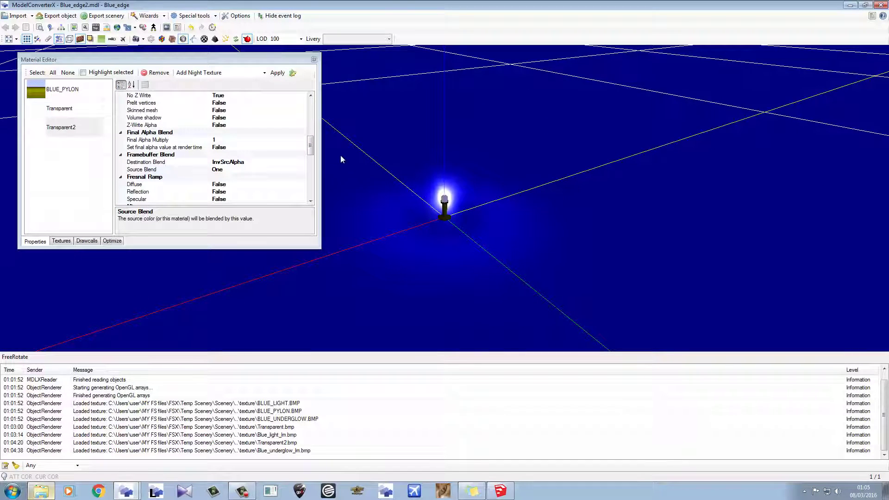
pyautogui.moveTo(341, 159); pyautogui.dragTo(517, 198)
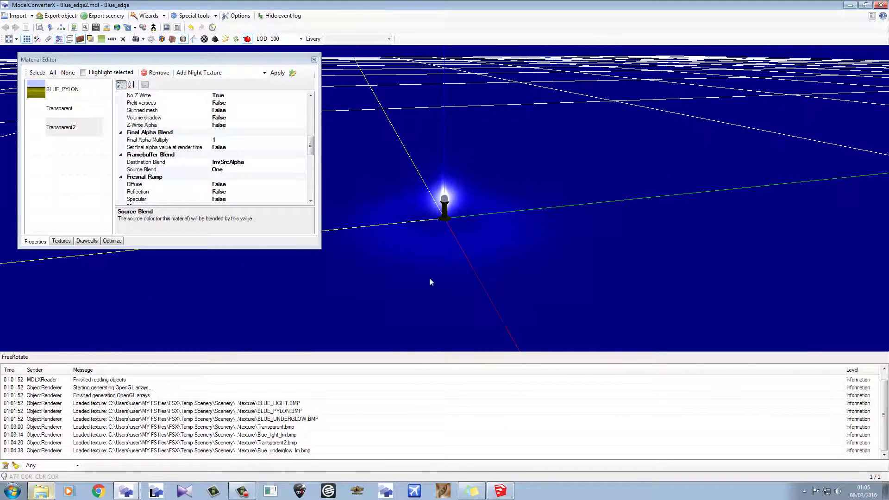
pyautogui.moveTo(356, 167); pyautogui.dragTo(414, 194)
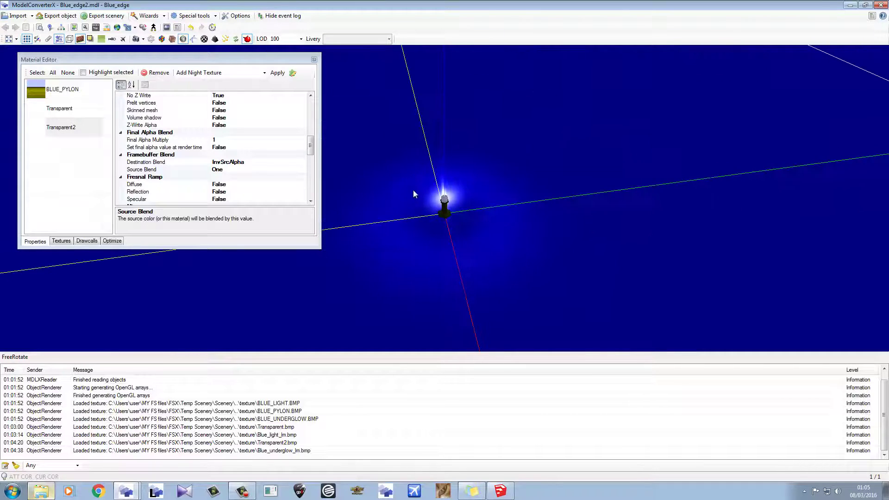
pyautogui.moveTo(491, 216); pyautogui.dragTo(326, 169)
# Try One as the Transparent material's Source Blend and view its effect on the light's glow.
pyautogui.click(60, 108)
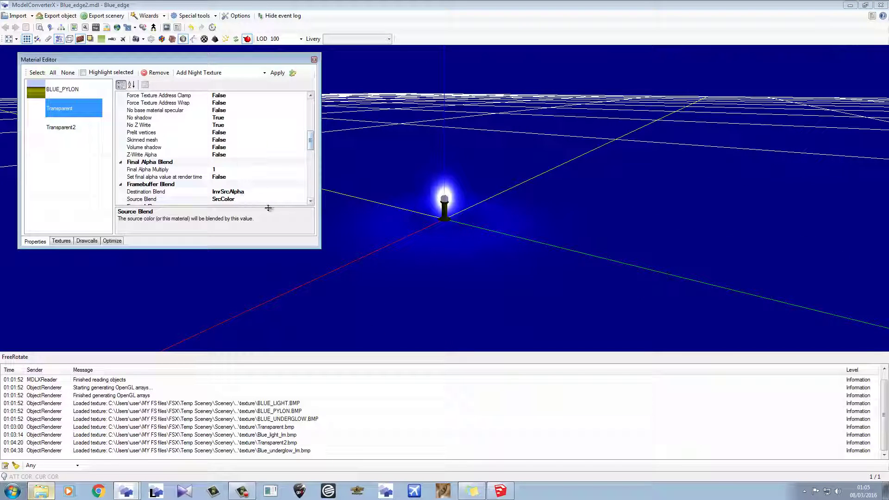
pyautogui.click(255, 199)
pyautogui.click(300, 200)
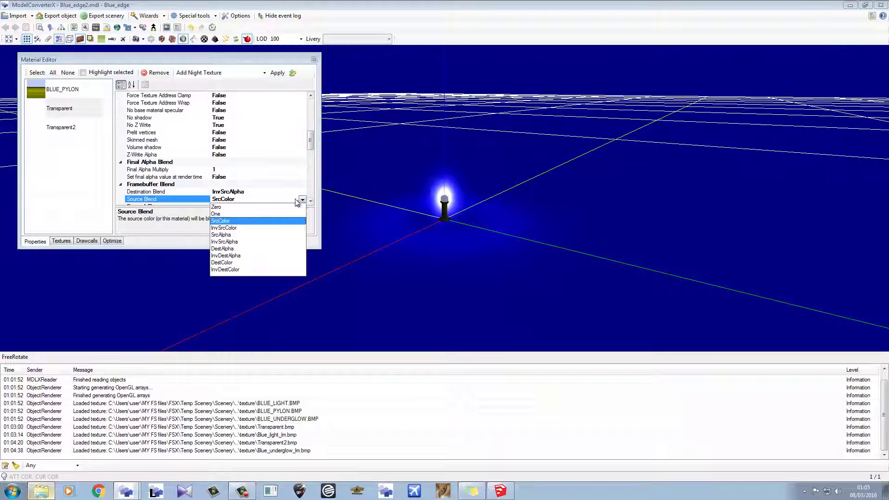
pyautogui.click(228, 214)
pyautogui.moveTo(414, 218); pyautogui.dragTo(377, 202)
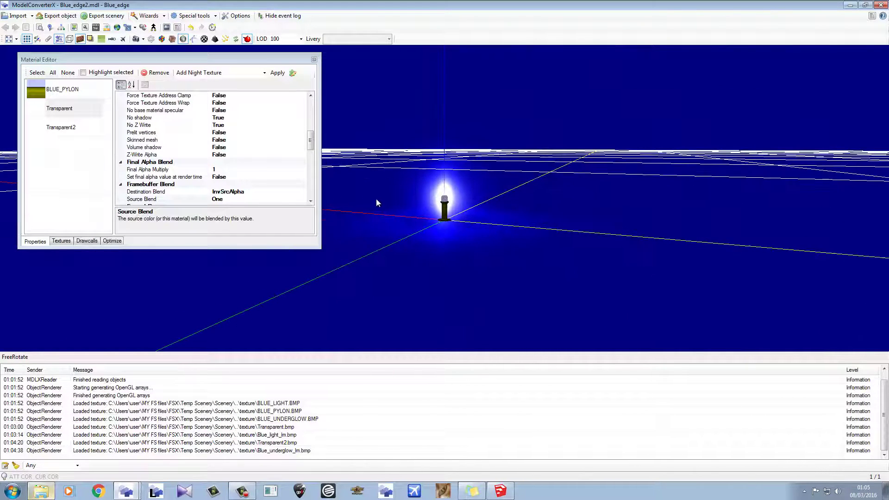
# Restore the Transparent material's Source Blend to SrcColor and check the glow.
pyautogui.click(282, 199)
pyautogui.click(303, 200)
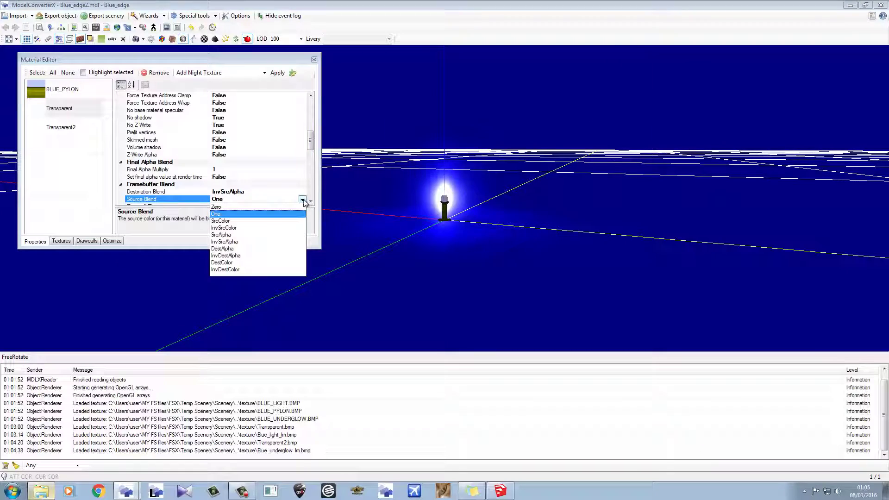
pyautogui.click(220, 221)
pyautogui.moveTo(370, 217); pyautogui.dragTo(408, 218)
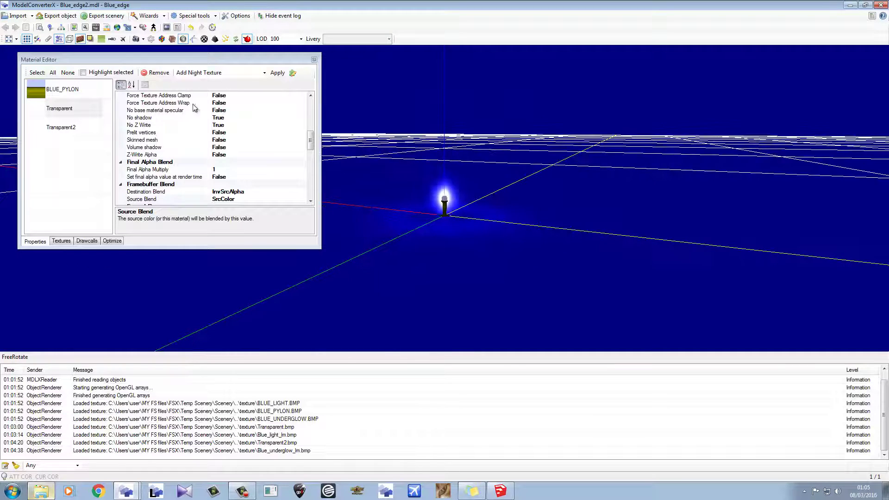
# Check the BLUE_PYLON material's texture properties and set the Transparent2 material's Z-Bias to 2.
pyautogui.click(61, 89)
pyautogui.moveTo(312, 140); pyautogui.dragTo(315, 191)
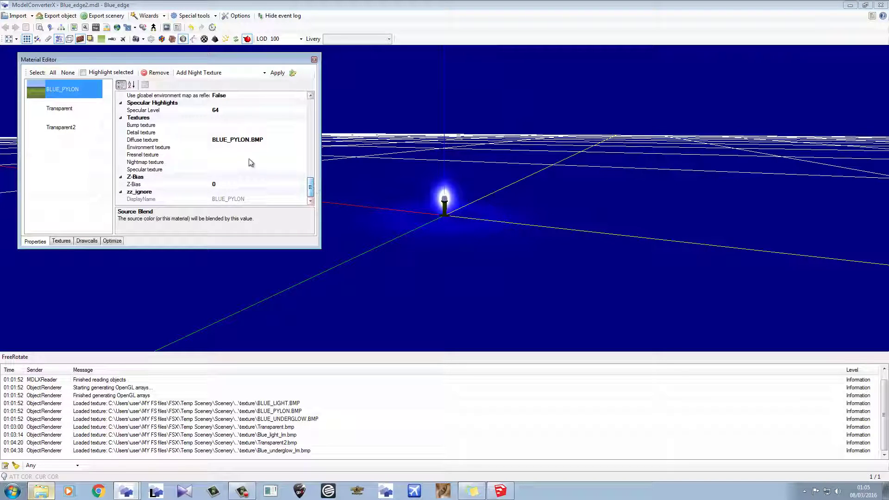
pyautogui.click(69, 127)
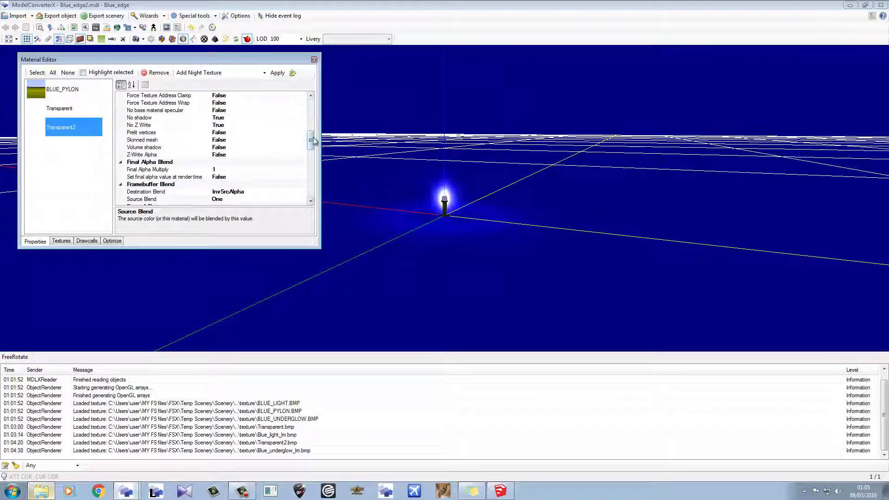
pyautogui.moveTo(314, 141); pyautogui.dragTo(323, 206)
pyautogui.click(255, 185)
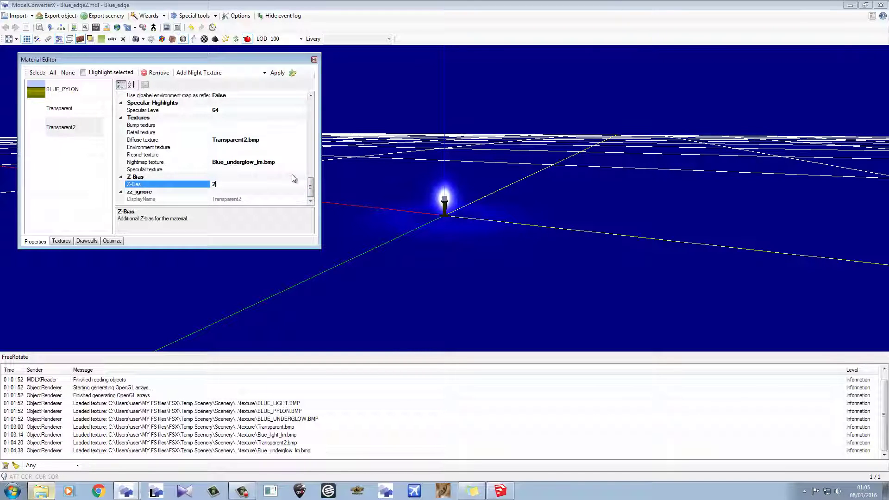
pyautogui.press('Return')
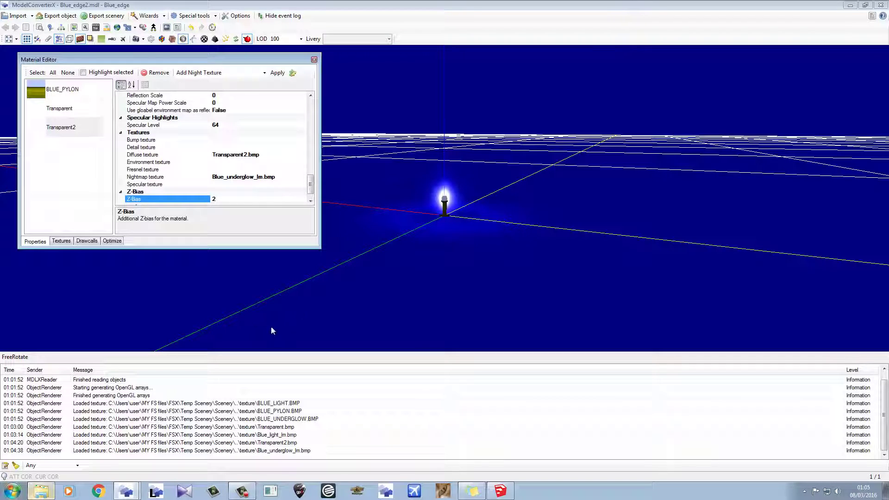
# Examine the night glow up close, and switch the preview out of night mode to inspect the model's planes.
pyautogui.scroll(2, 420, 220)
pyautogui.click(420, 220)
pyautogui.scroll(5, 419, 220)
pyautogui.moveTo(419, 221); pyautogui.dragTo(381, 250)
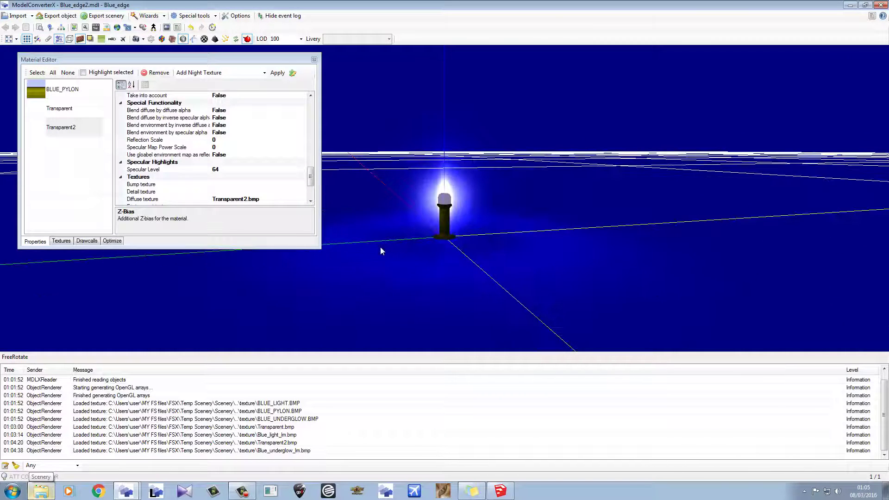
pyautogui.click(161, 38)
pyautogui.moveTo(430, 213); pyautogui.dragTo(469, 232)
pyautogui.scroll(-8, 471, 229)
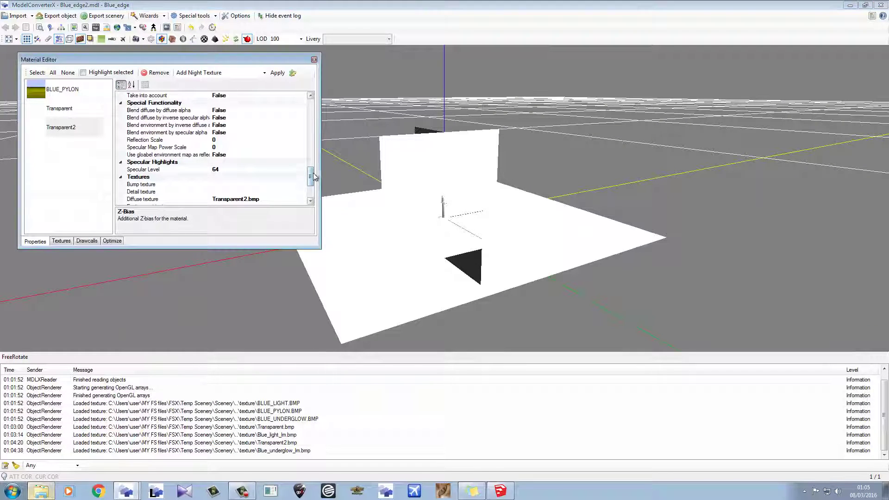
# Try setting the Transparent2 material's No Z Write to False and inspect the overlapping planes from several angles.
pyautogui.moveTo(310, 176); pyautogui.dragTo(316, 141)
pyautogui.click(242, 123)
pyautogui.click(244, 117)
pyautogui.doubleClick(244, 118)
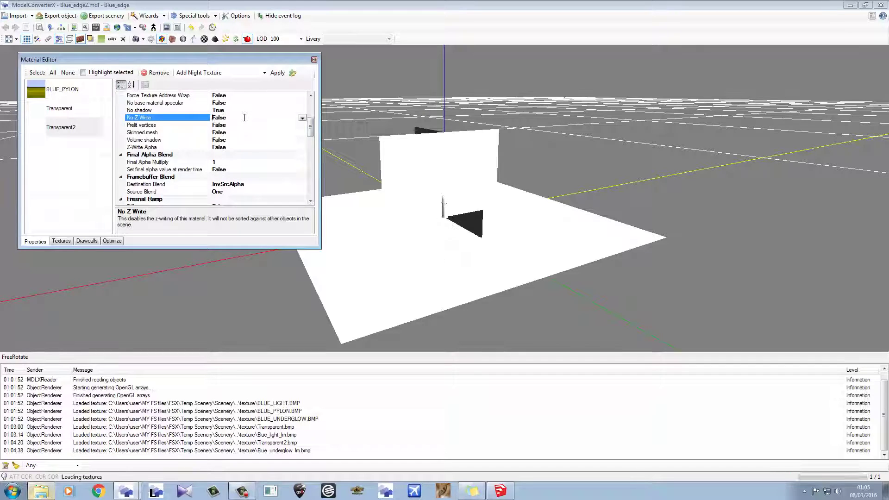
pyautogui.scroll(4, 244, 118)
pyautogui.moveTo(494, 252); pyautogui.dragTo(426, 255)
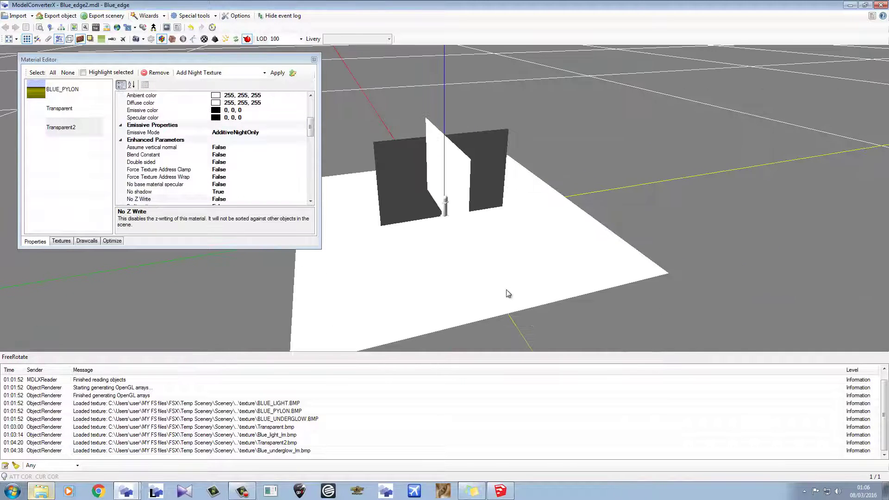
pyautogui.moveTo(508, 294); pyautogui.dragTo(573, 198)
pyautogui.moveTo(532, 229); pyautogui.dragTo(537, 194)
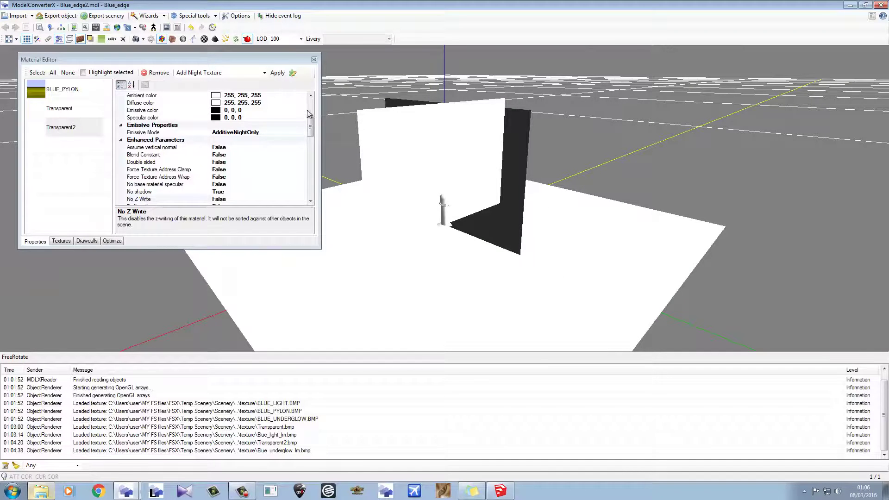
# Return the Transparent2 material's No Z Write to True and switch the preview to night mode.
pyautogui.doubleClick(246, 199)
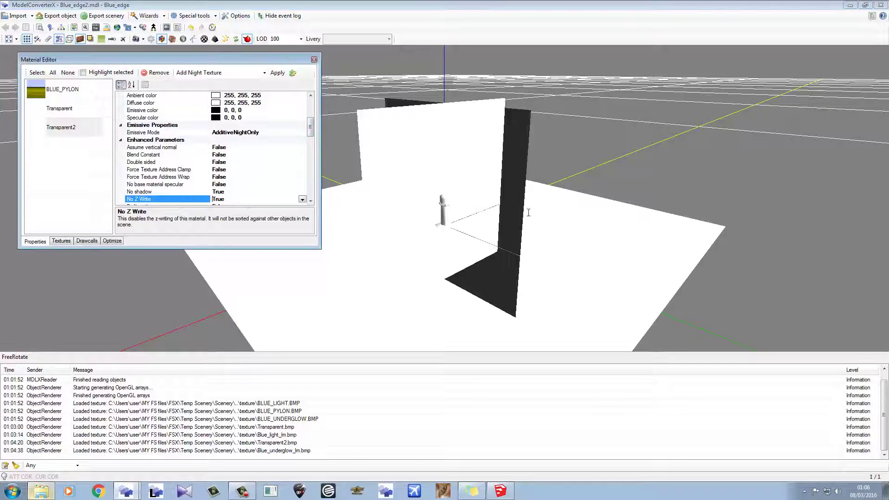
pyautogui.moveTo(528, 213); pyautogui.dragTo(346, 137)
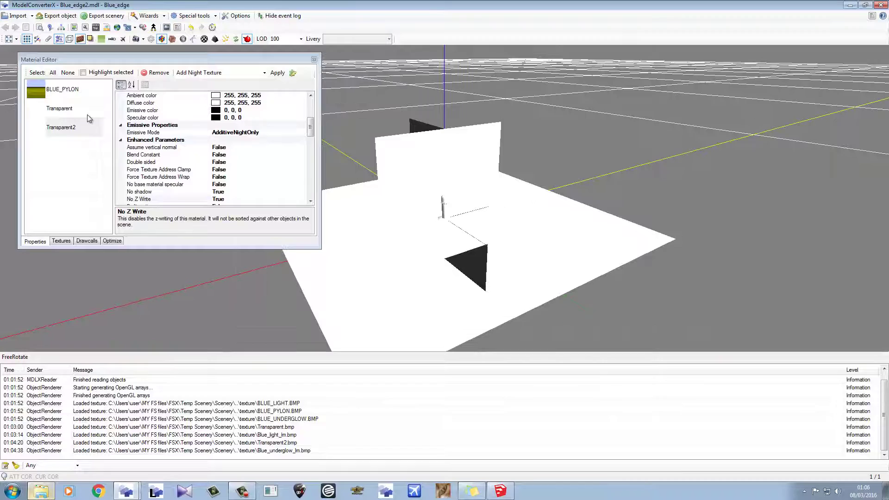
pyautogui.click(183, 39)
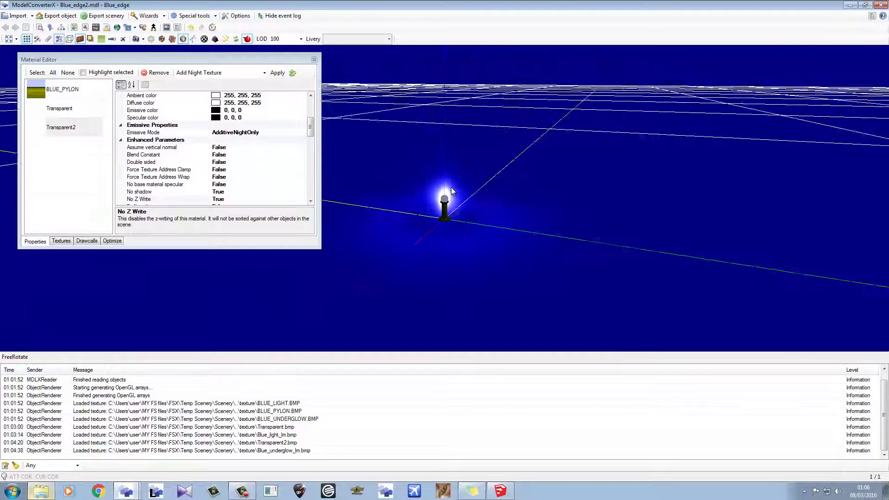
# Assign Blue_pylon_lm.bmp as the nightmap texture of the BLUE_PYLON material and close the material editor.
pyautogui.click(78, 93)
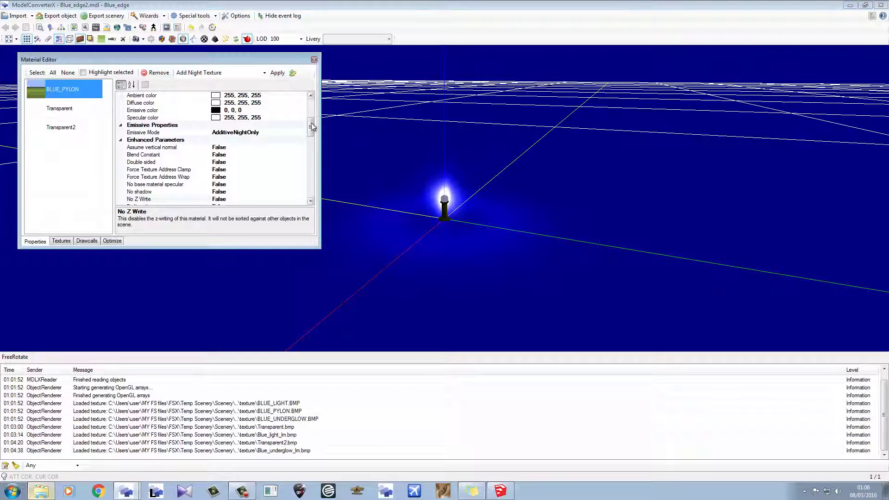
pyautogui.moveTo(311, 124); pyautogui.dragTo(318, 195)
pyautogui.click(267, 162)
pyautogui.click(304, 161)
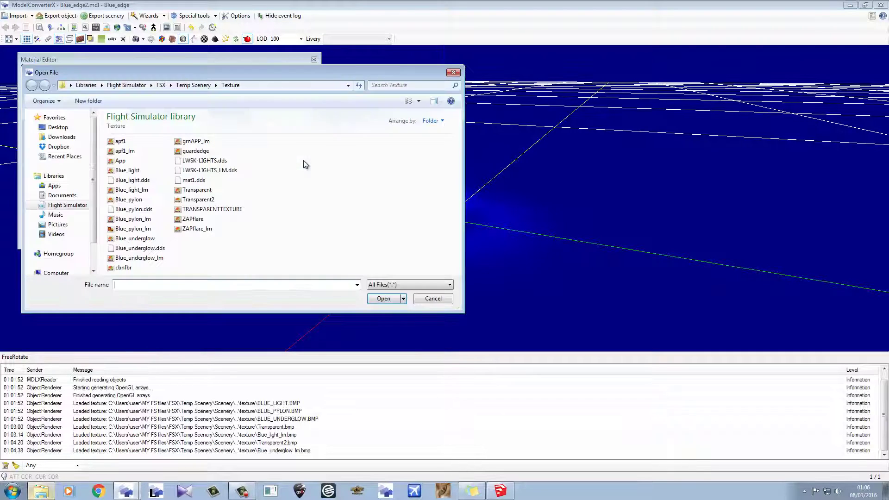
pyautogui.doubleClick(133, 226)
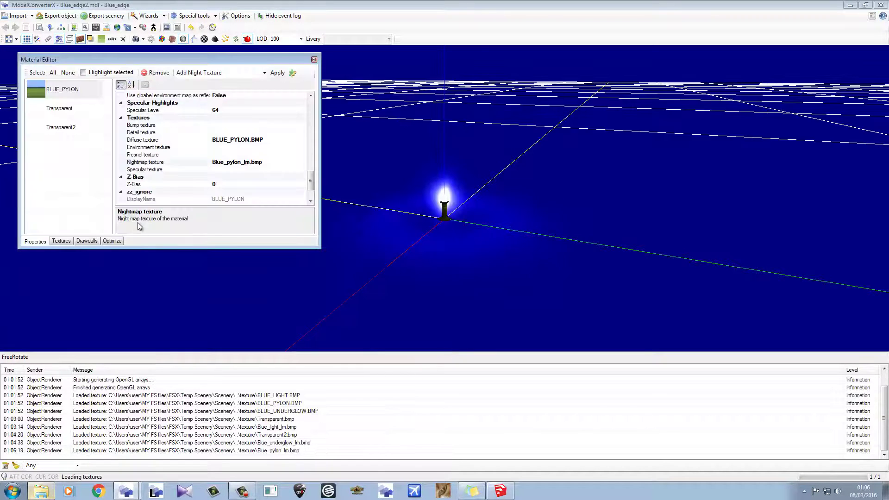
pyautogui.moveTo(443, 217); pyautogui.dragTo(383, 207)
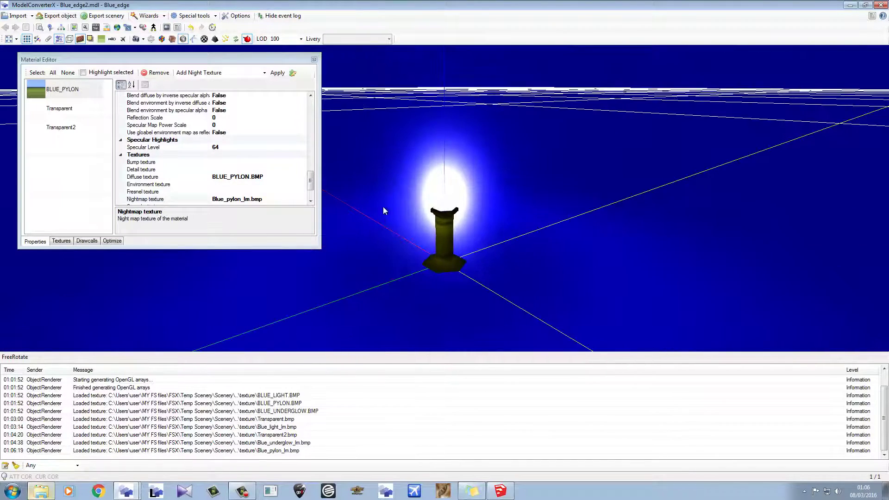
pyautogui.click(314, 60)
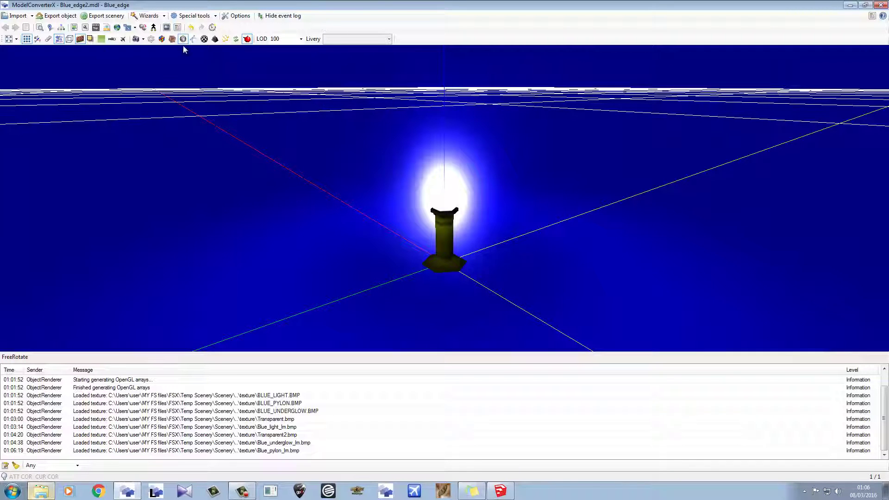
# Compare the light's appearance in the day and night previews from several angles and distances.
pyautogui.click(173, 39)
pyautogui.moveTo(338, 162); pyautogui.dragTo(385, 194)
pyautogui.scroll(5, 473, 255)
pyautogui.scroll(-6, 437, 259)
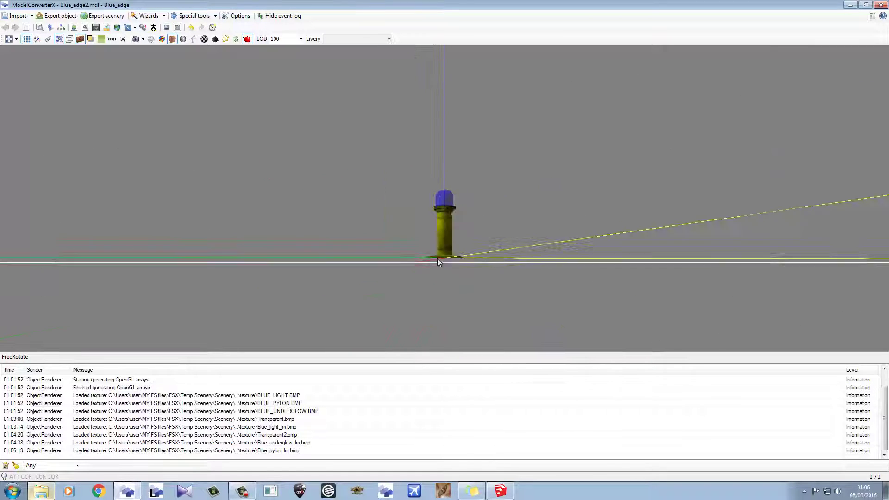
pyautogui.click(183, 39)
pyautogui.moveTo(237, 71); pyautogui.dragTo(271, 99)
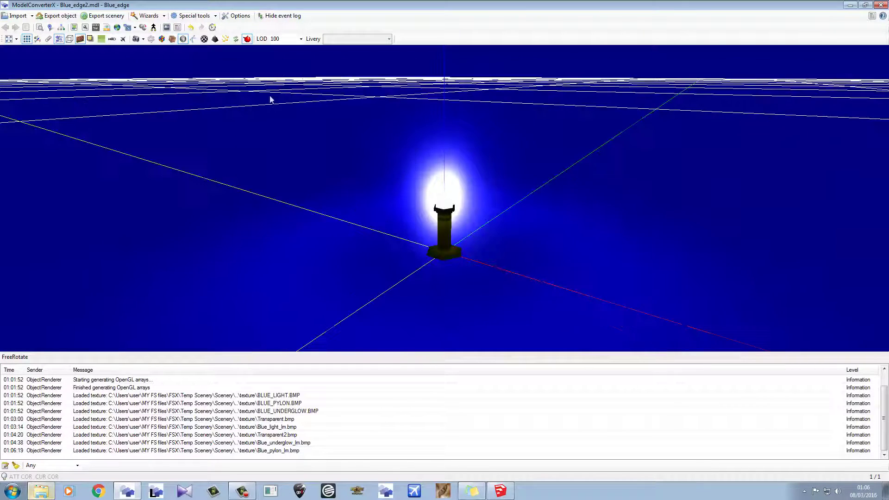
# Save all the model's textures in DXTBMP format to the Temp Scenery Texture folder and close the material editor.
pyautogui.click(57, 16)
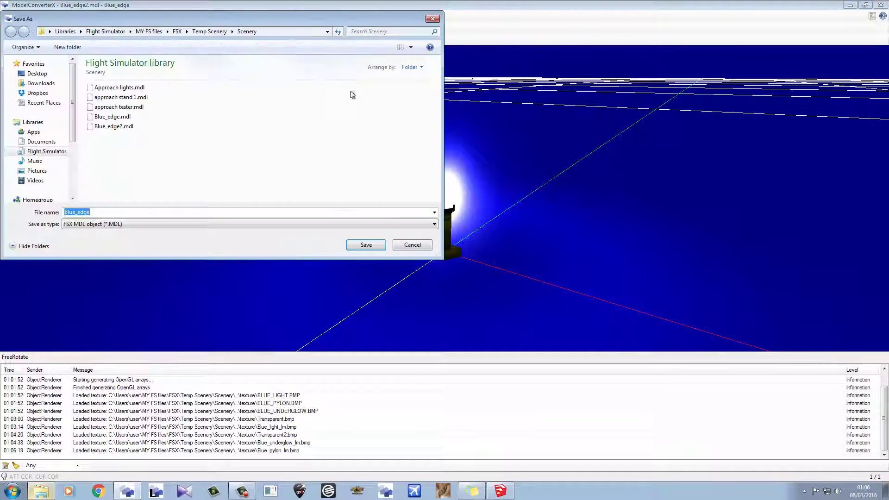
pyautogui.click(400, 244)
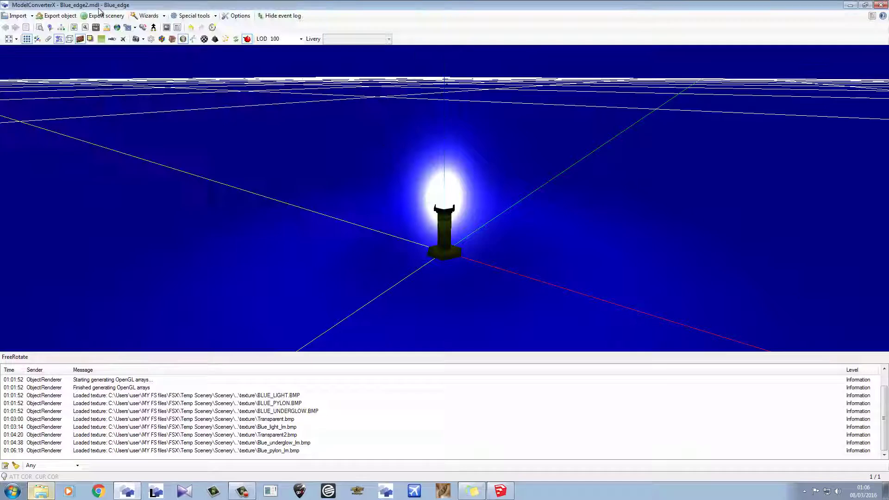
pyautogui.click(85, 27)
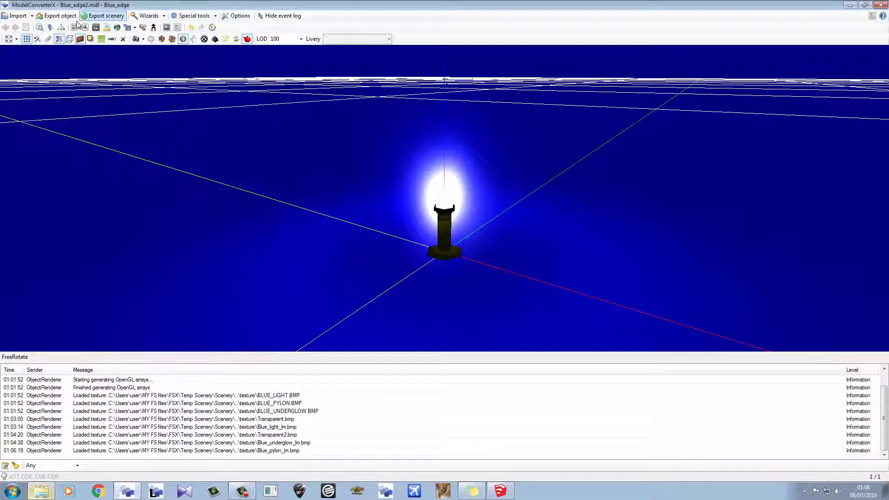
pyautogui.click(85, 28)
pyautogui.click(73, 28)
pyautogui.click(137, 282)
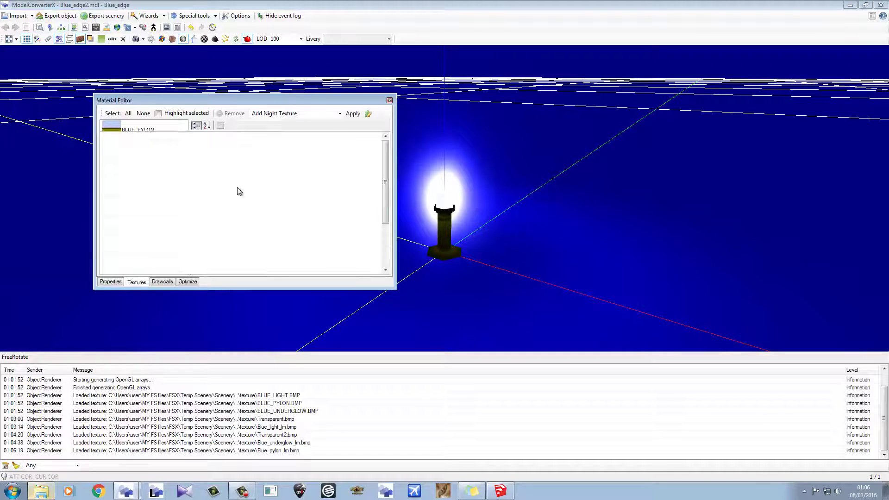
pyautogui.click(327, 126)
pyautogui.click(312, 167)
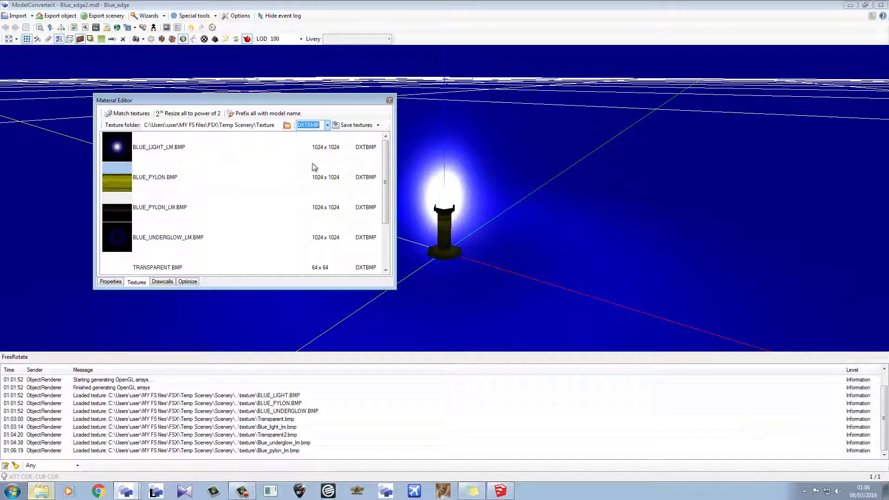
pyautogui.click(357, 124)
pyautogui.click(390, 100)
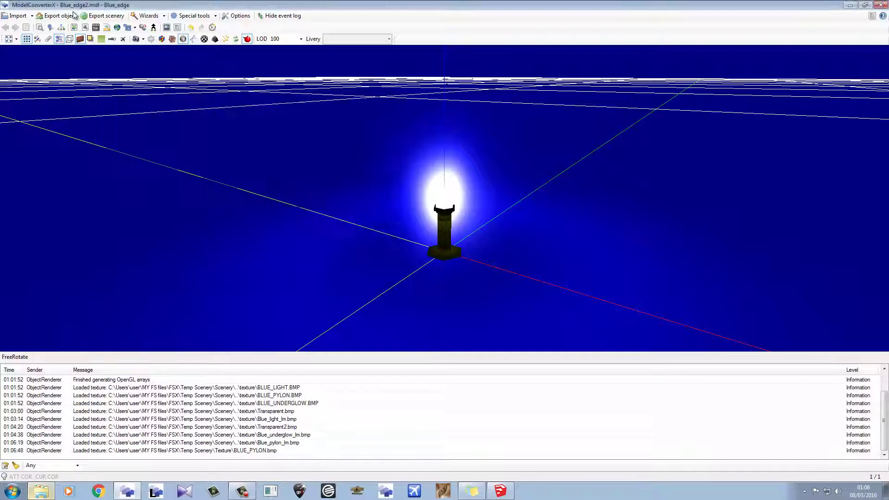
# Export the light as an FSX MDL object over the existing Blue_edge2.mdl in the Temp Scenery Scenery folder.
pyautogui.click(57, 15)
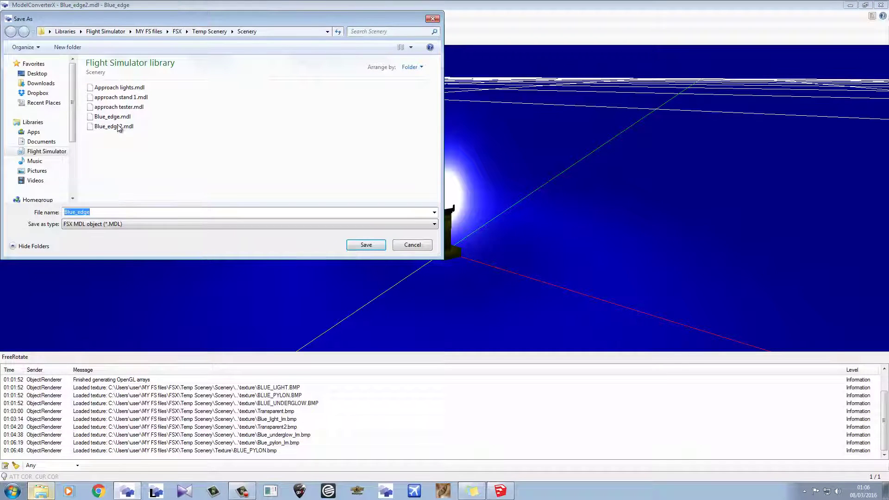
pyautogui.click(119, 127)
pyautogui.click(369, 246)
pyautogui.click(484, 247)
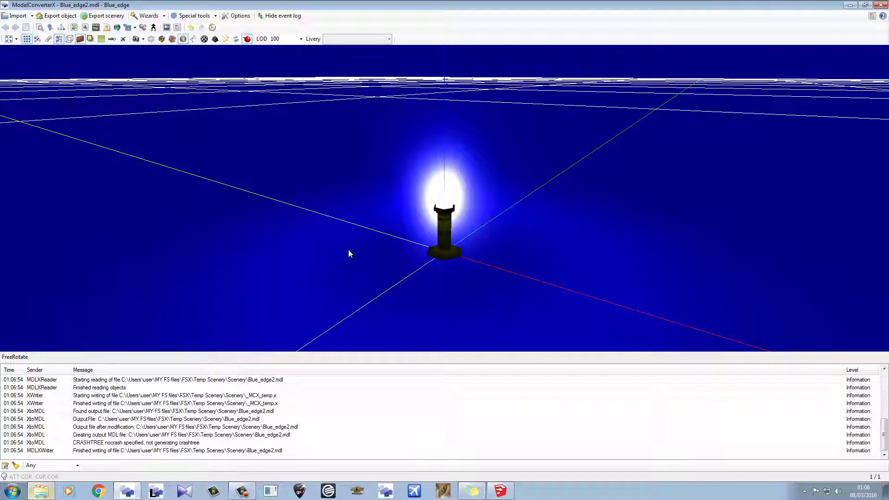
pyautogui.moveTo(413, 234)
pyautogui.mouseDown()
pyautogui.moveTo(421, 211)
pyautogui.moveTo(397, 294)
pyautogui.moveTo(422, 313)
pyautogui.moveTo(437, 272)
pyautogui.mouseUp()
# Minimize the open modelling windows, switch to Library Creator XML and open the taxiway lights library.
pyautogui.click(850, 5)
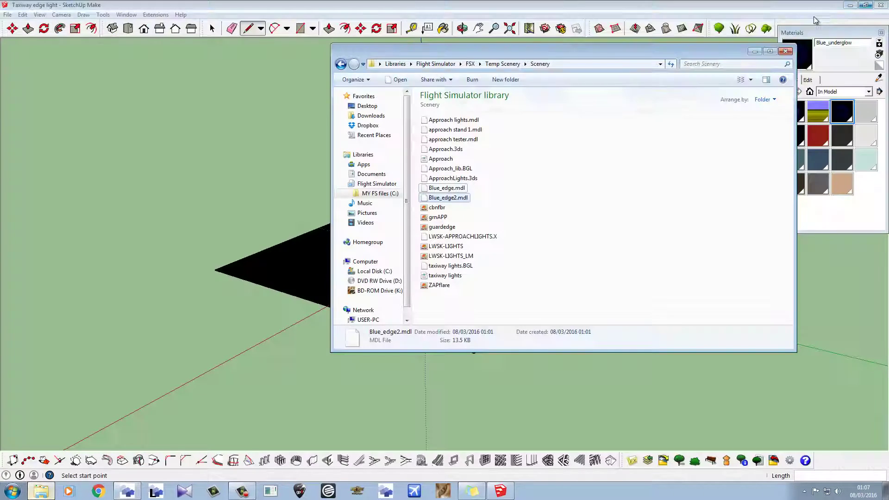
pyautogui.click(816, 20)
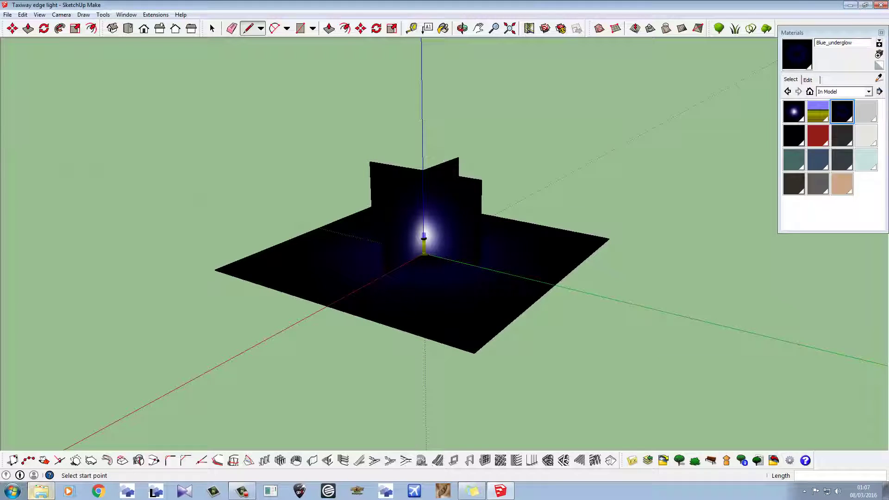
pyautogui.click(850, 6)
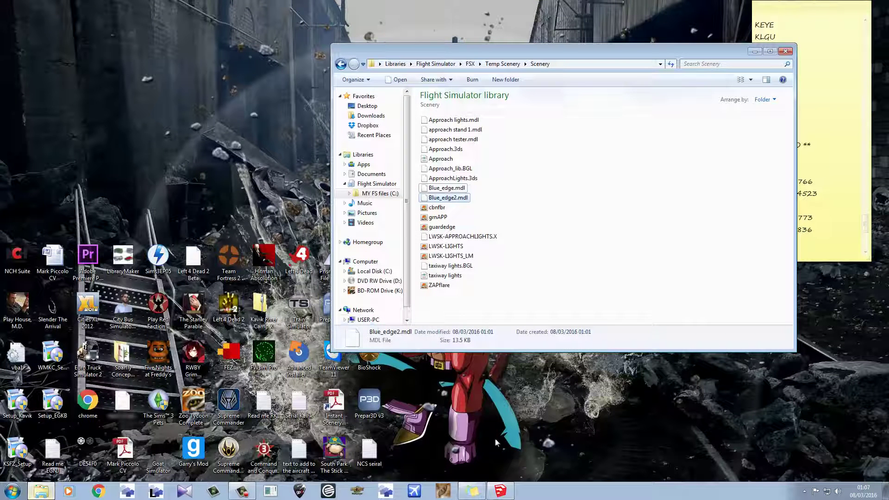
pyautogui.click(156, 491)
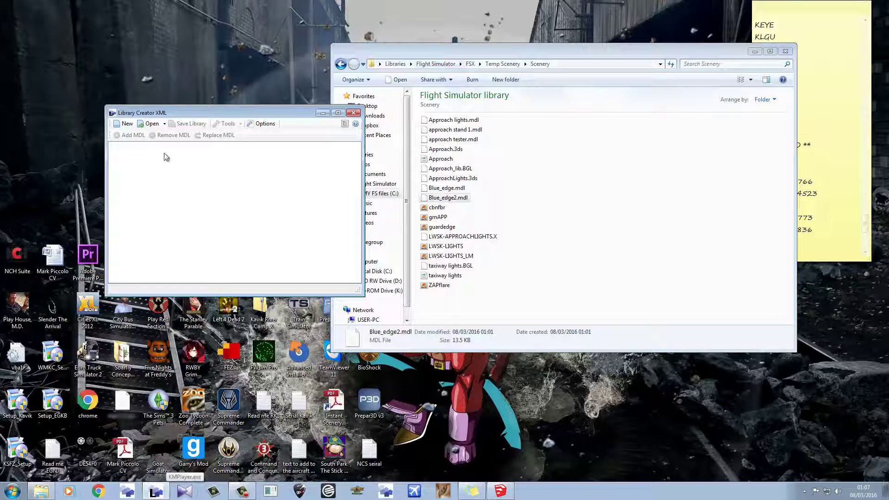
pyautogui.click(150, 124)
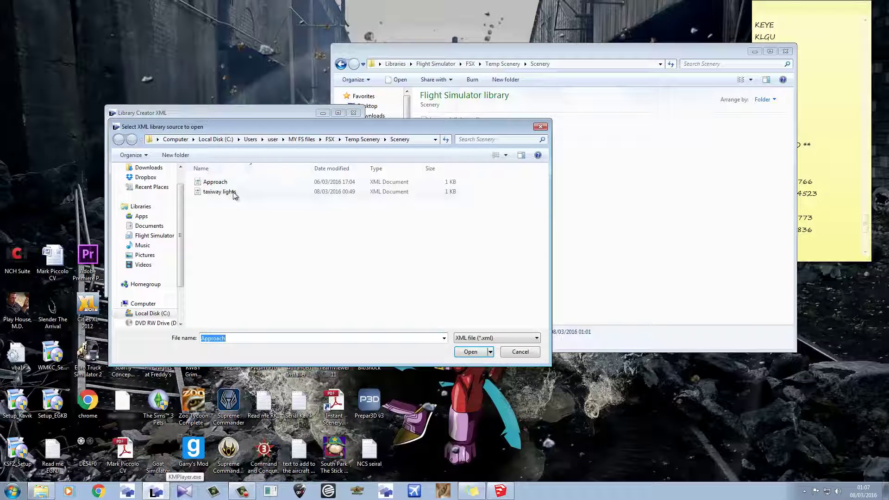
pyautogui.doubleClick(217, 192)
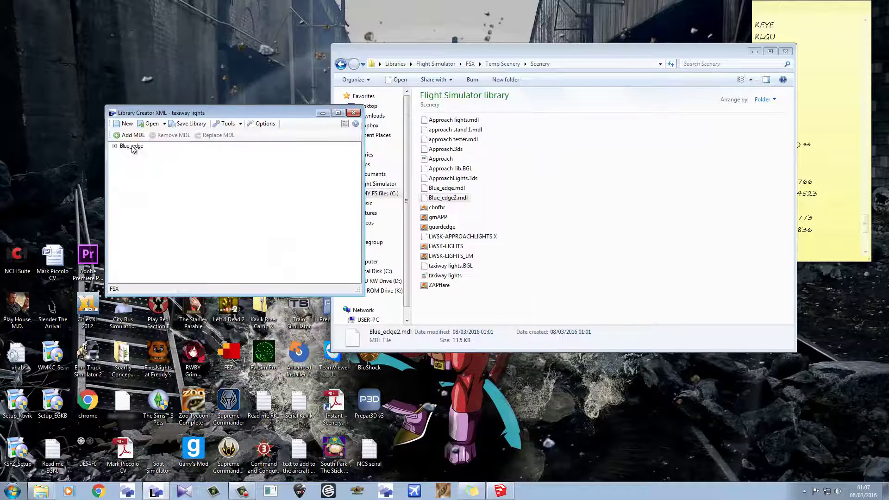
# Remove the Blue_edge model from the taxiway lights library and add Blue_edge2.mdl in its place.
pyautogui.click(132, 147)
pyautogui.click(171, 135)
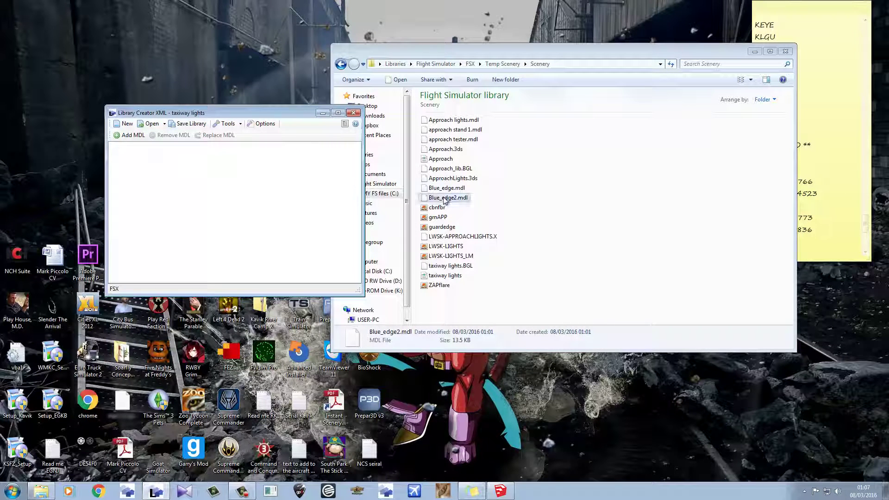
pyautogui.moveTo(445, 201); pyautogui.dragTo(194, 190)
# Save the library as taxiway lights.bgl and taxiway lights.xml with relative paths, and close Library Creator XML.
pyautogui.click(187, 123)
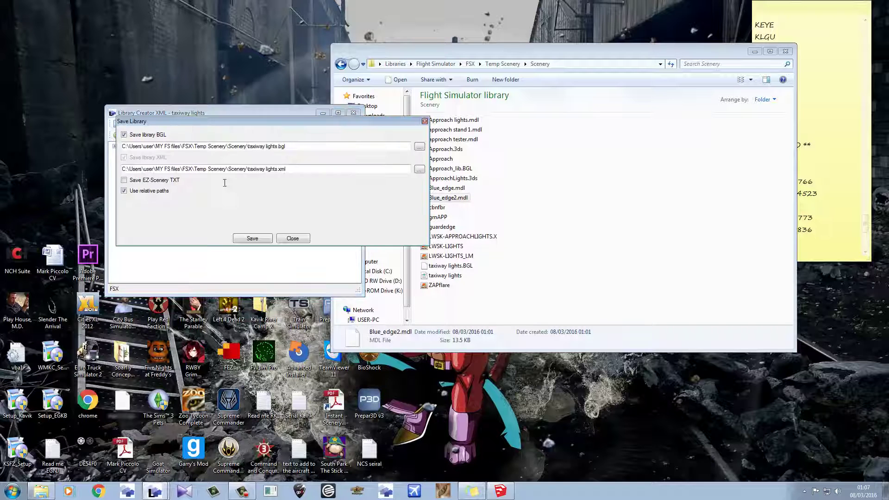
pyautogui.click(253, 238)
pyautogui.click(293, 238)
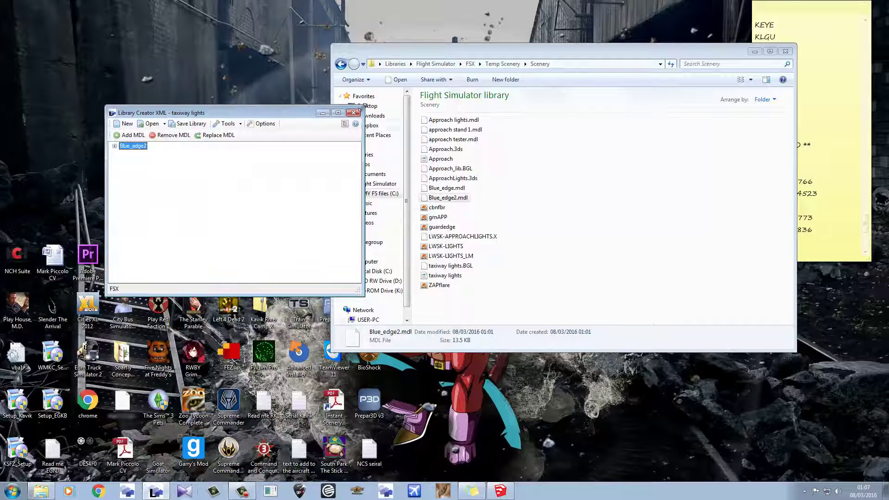
pyautogui.click(354, 113)
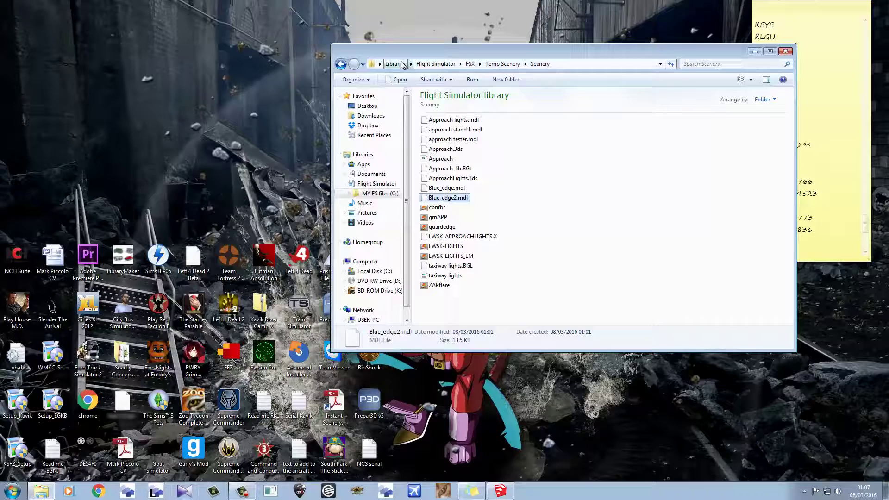
# Open the folder C:\FSX\Soarfly Concepts Scenery\Testing two in a second Explorer window and arrange both windows so their contents are accessible.
pyautogui.hotkey('ctrl', 'n')
pyautogui.click(393, 273)
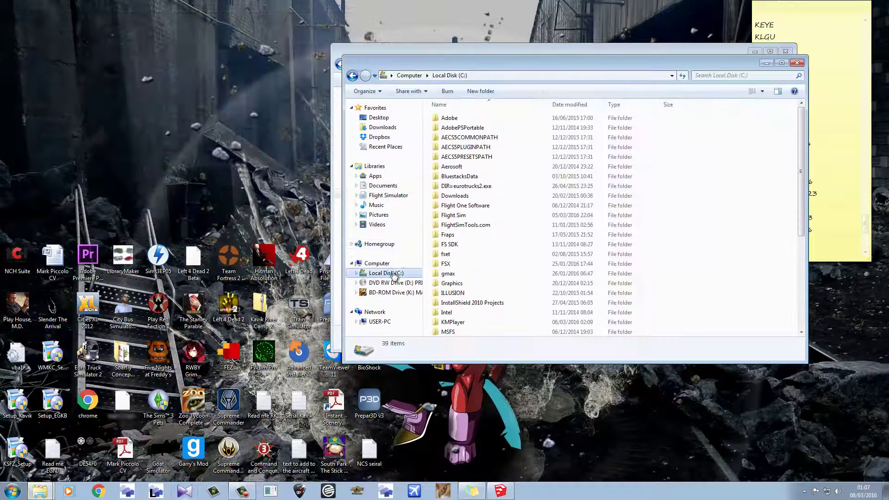
pyautogui.doubleClick(453, 264)
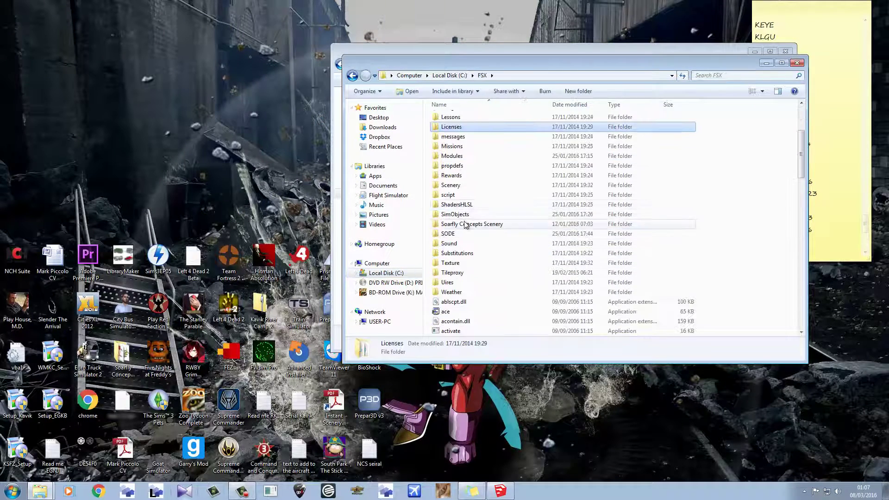
pyautogui.doubleClick(466, 224)
pyautogui.doubleClick(459, 265)
pyautogui.moveTo(420, 74); pyautogui.dragTo(200, 86)
pyautogui.moveTo(469, 52); pyautogui.dragTo(490, 51)
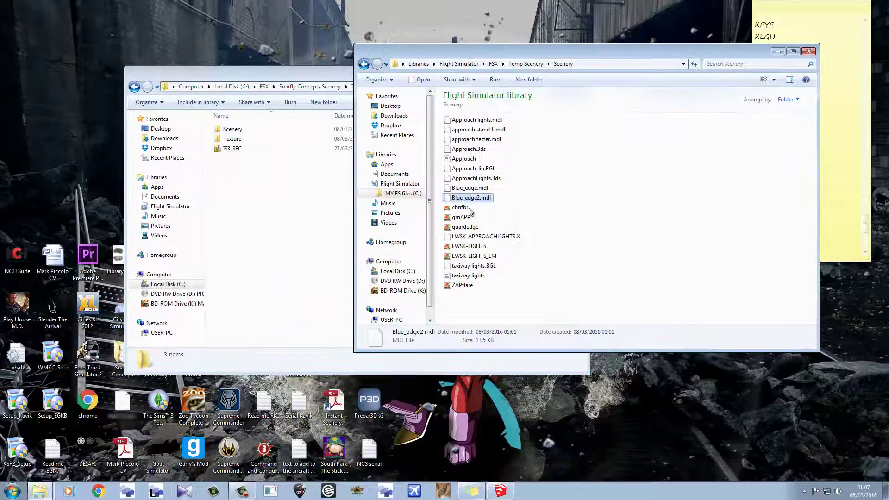
# Copy taxiway lights.BGL from the Temp Scenery folder into the Scenery subfolder of Testing two.
pyautogui.moveTo(476, 267); pyautogui.dragTo(241, 133)
pyautogui.click(452, 185)
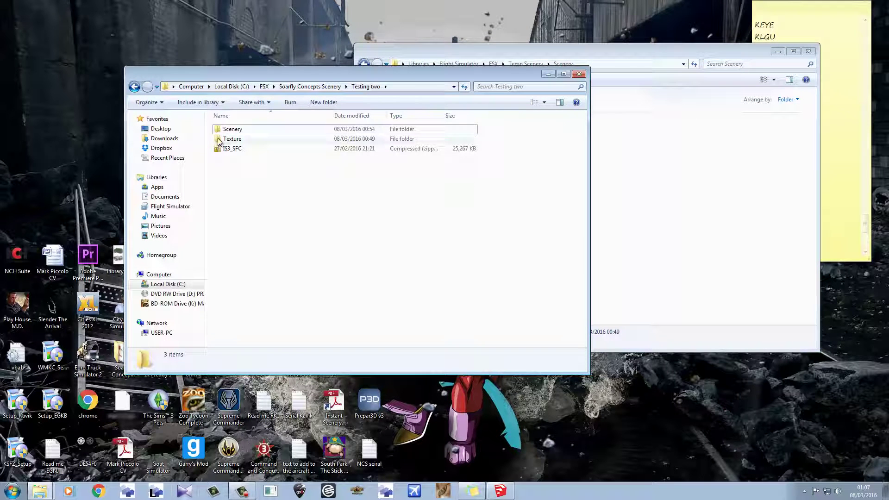
pyautogui.click(475, 49)
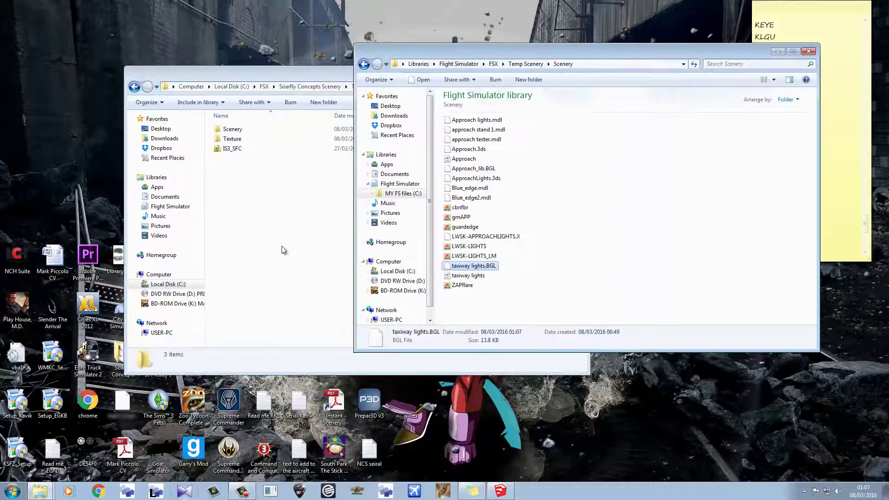
# Switch to Flight Simulator X and set the free flight location to Southampton Intl using airport ID EGHI.
pyautogui.click(418, 494)
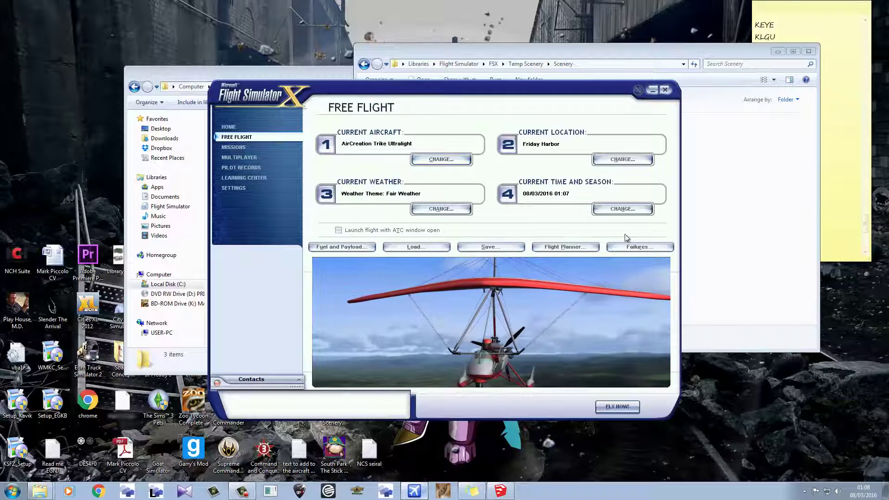
pyautogui.click(623, 159)
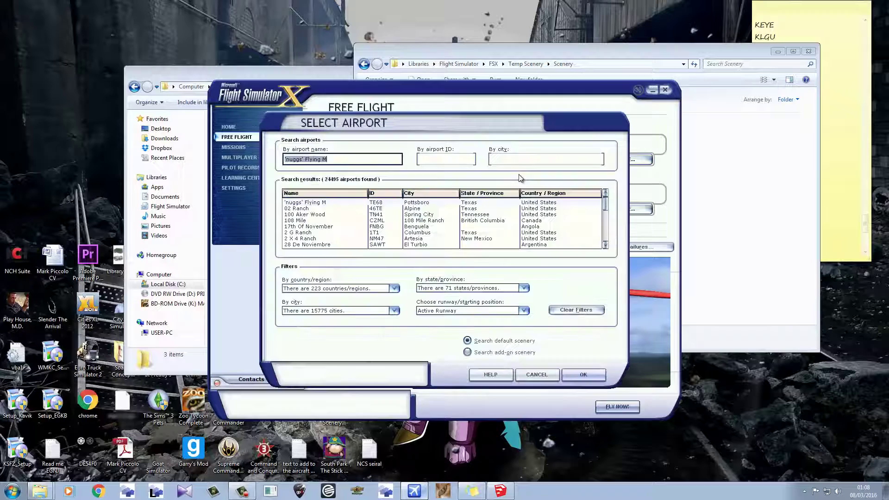
pyautogui.click(453, 158)
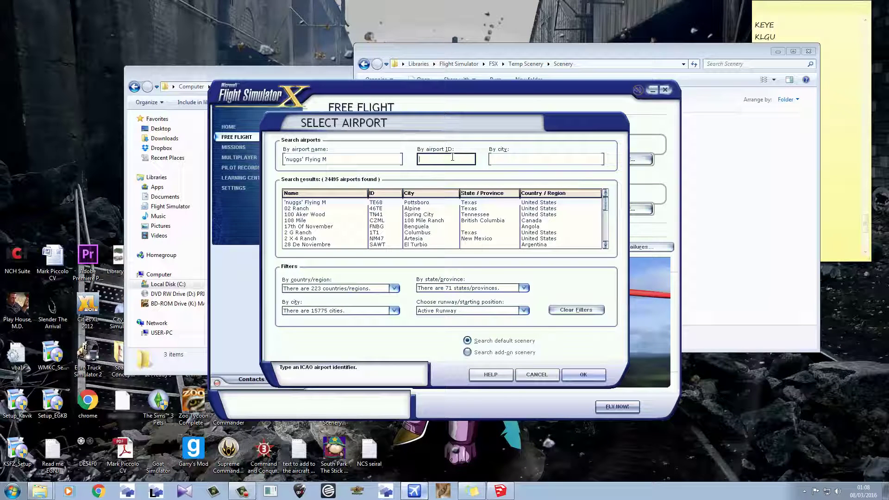
pyautogui.write('EGHI')
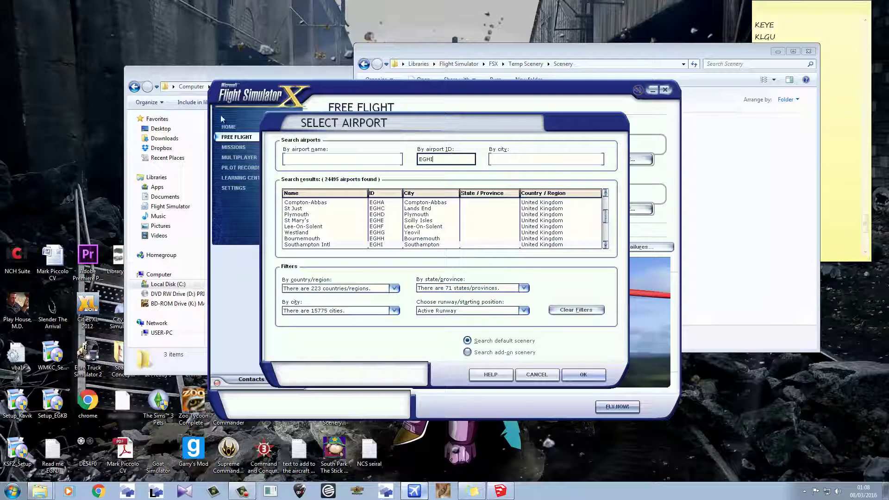
pyautogui.click(577, 376)
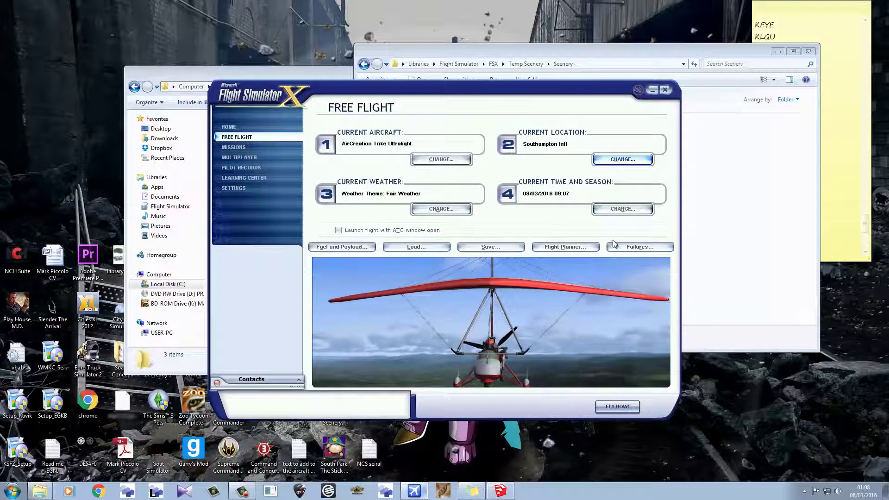
# Set the flight's time of day to Day and start the free flight.
pyautogui.click(612, 211)
pyautogui.click(306, 166)
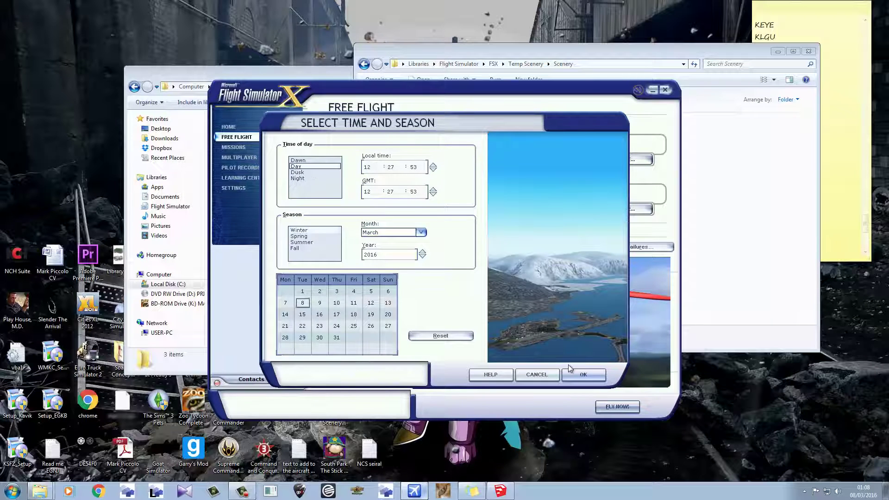
pyautogui.click(583, 375)
pyautogui.click(618, 407)
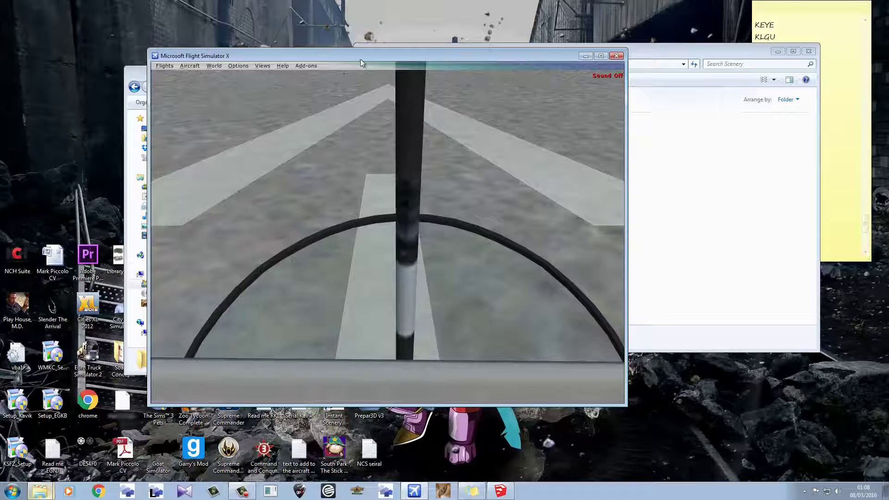
# Adjust the cockpit eyepoint until the trike's frame is out of sight, and slew the aircraft up to about 73 ft above the runway.
pyautogui.hotkey('ctrl', 'BackSpace')
pyautogui.hotkey('ctrl', 'BackSpace')
pyautogui.hotkey('ctrl', 'BackSpace')
pyautogui.hotkey('ctrl', 'BackSpace')
pyautogui.hotkey('ctrl', 'BackSpace')
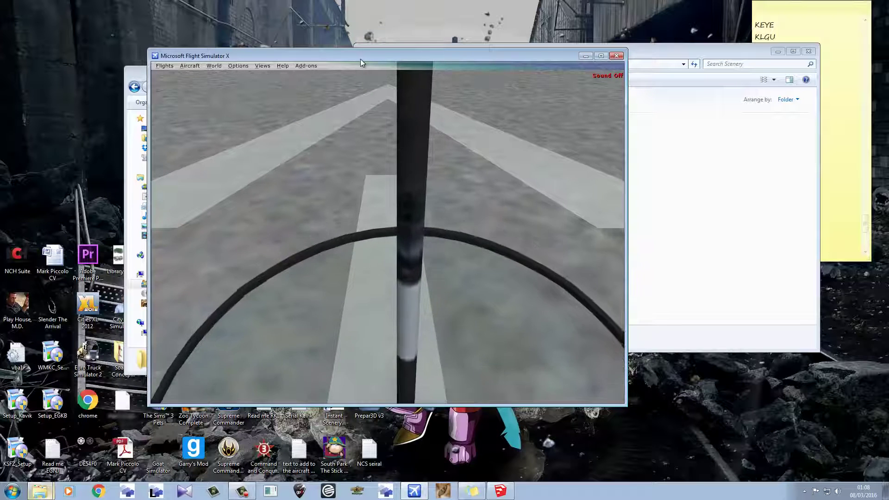
pyautogui.hotkey('ctrl', 'Return')
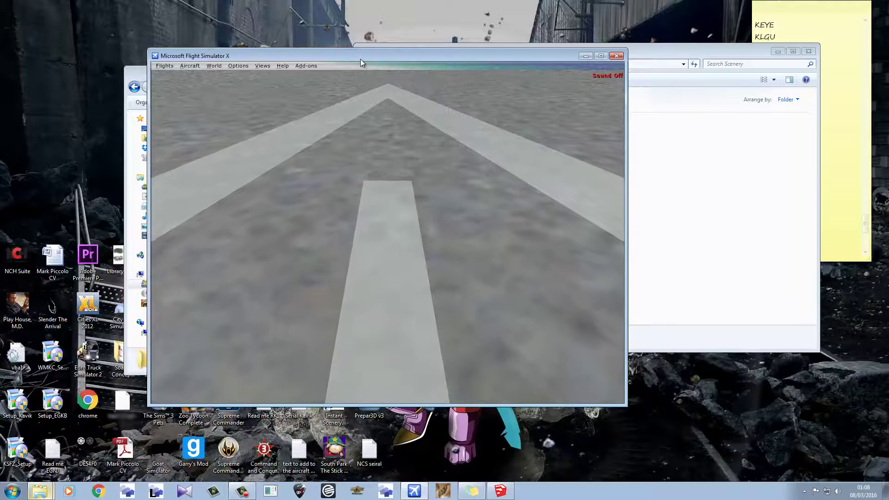
pyautogui.press('y')
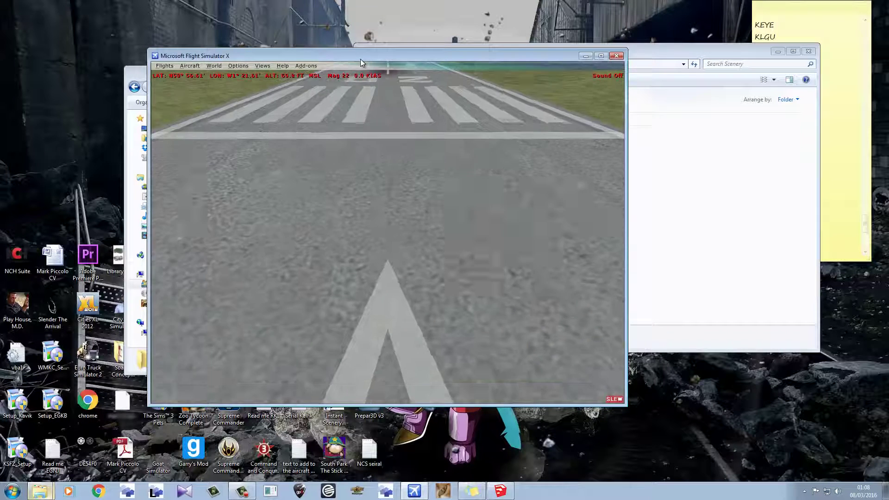
pyautogui.press('y')
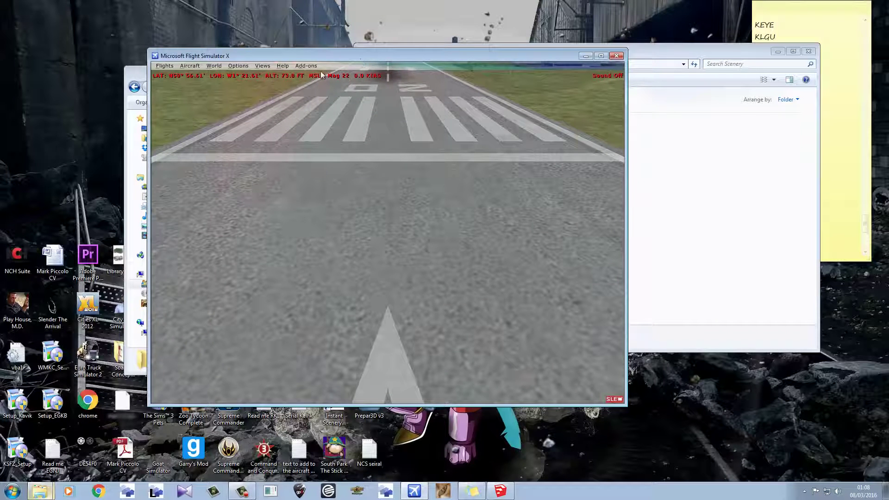
# Start the Instant Scenery add-on and load the taxiway lights.BGL object library.
pyautogui.click(306, 66)
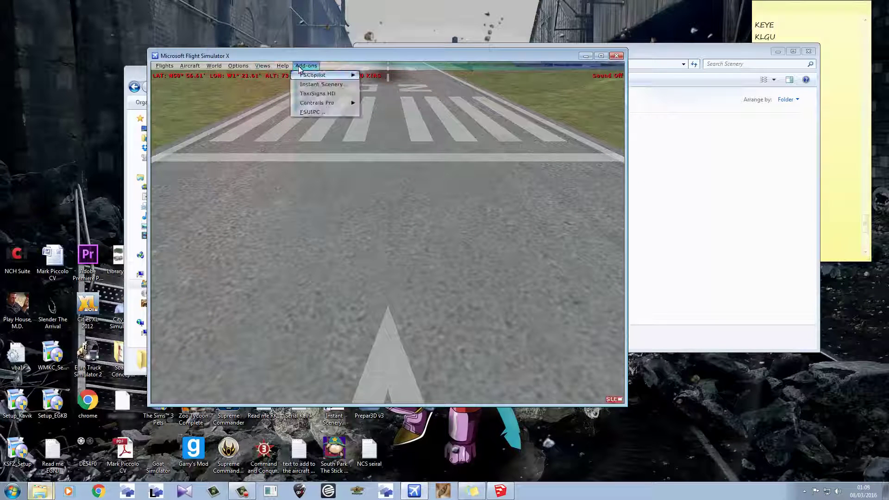
pyautogui.click(319, 84)
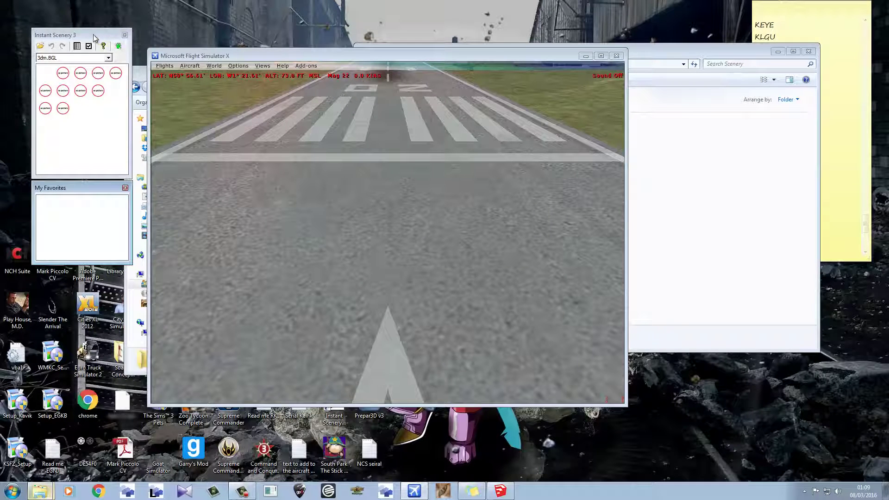
pyautogui.click(109, 58)
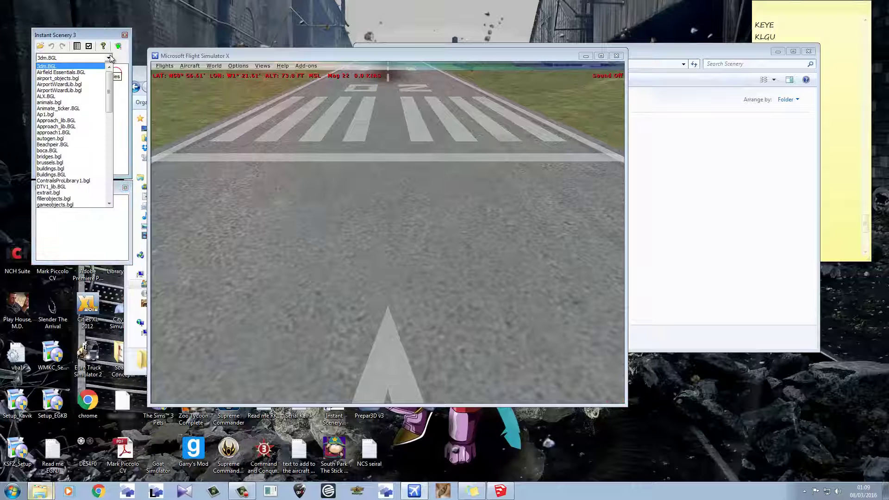
pyautogui.scroll(-8, 60, 187)
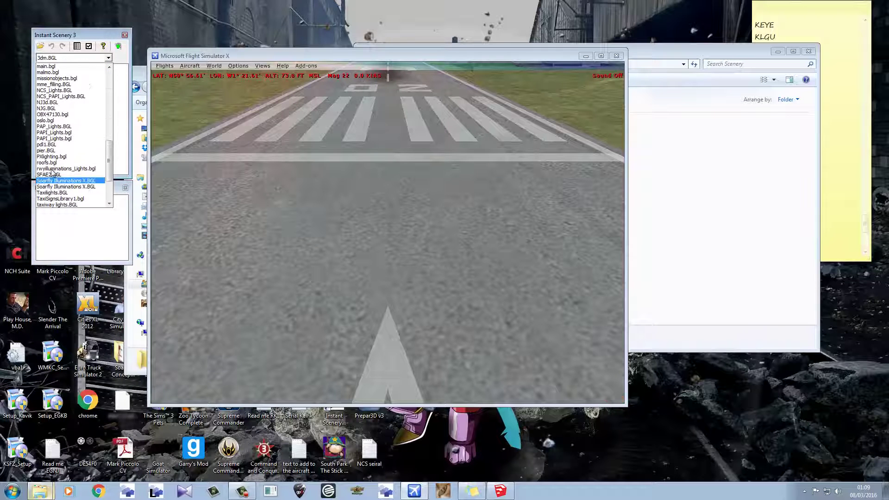
pyautogui.scroll(-5, 53, 172)
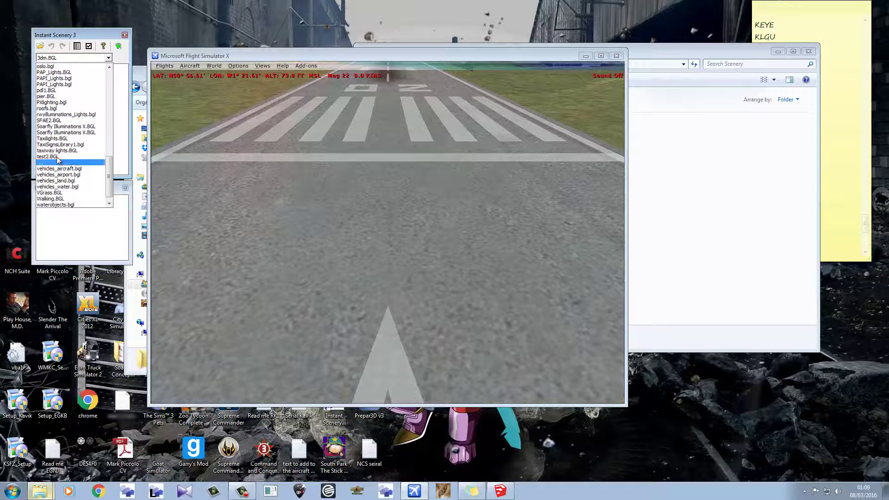
pyautogui.click(56, 151)
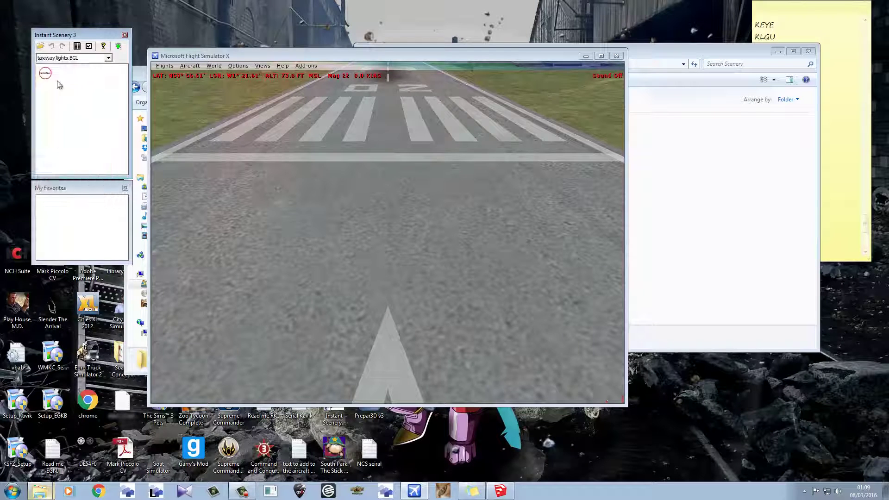
# Pick the taxiway light from the library and carry it along the runway to the white edge line beyond the yellow taxi line.
pyautogui.moveTo(51, 79); pyautogui.dragTo(346, 147)
pyautogui.moveTo(436, 155); pyautogui.dragTo(180, 232)
pyautogui.moveTo(465, 176); pyautogui.dragTo(316, 190)
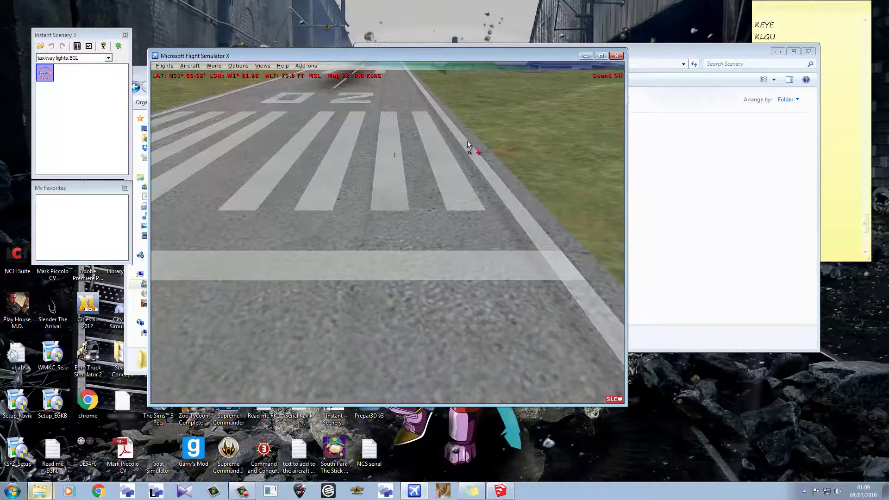
pyautogui.moveTo(471, 171); pyautogui.dragTo(408, 112)
pyautogui.moveTo(501, 208); pyautogui.dragTo(232, 141)
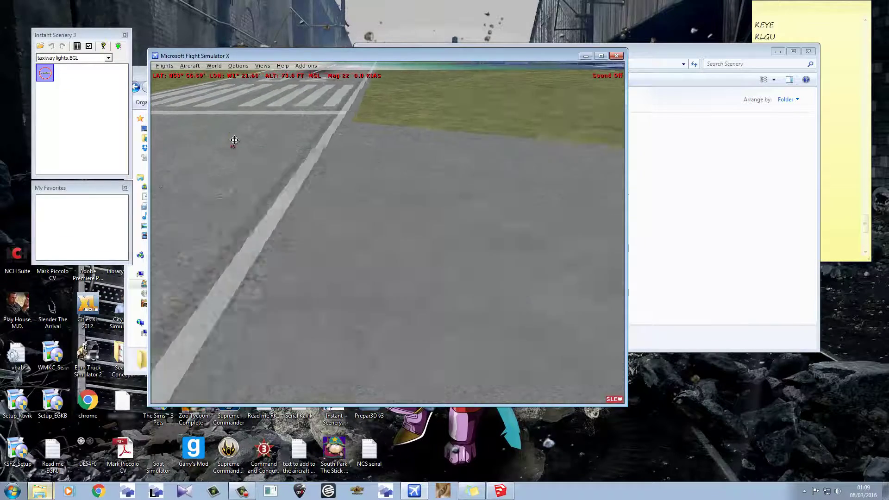
pyautogui.moveTo(501, 207); pyautogui.dragTo(224, 204)
pyautogui.moveTo(404, 179); pyautogui.dragTo(409, 257)
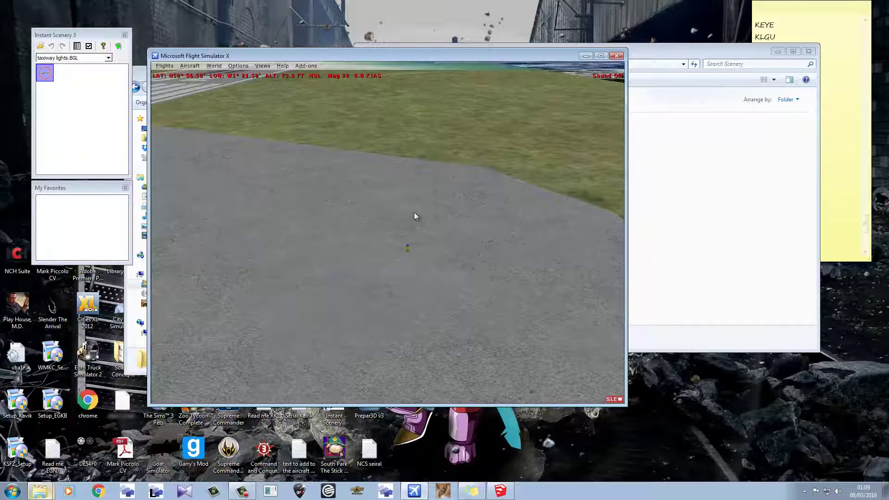
pyautogui.click(484, 273)
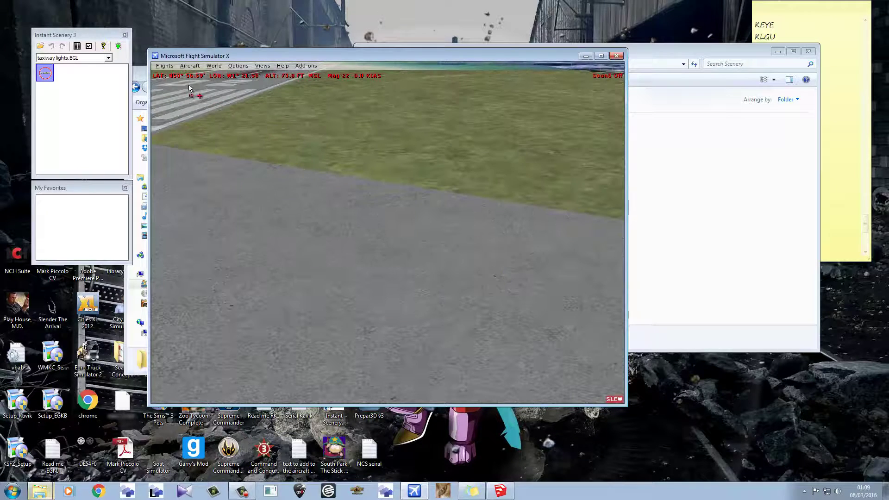
pyautogui.moveTo(188, 84); pyautogui.dragTo(400, 253)
pyautogui.moveTo(269, 109); pyautogui.dragTo(452, 284)
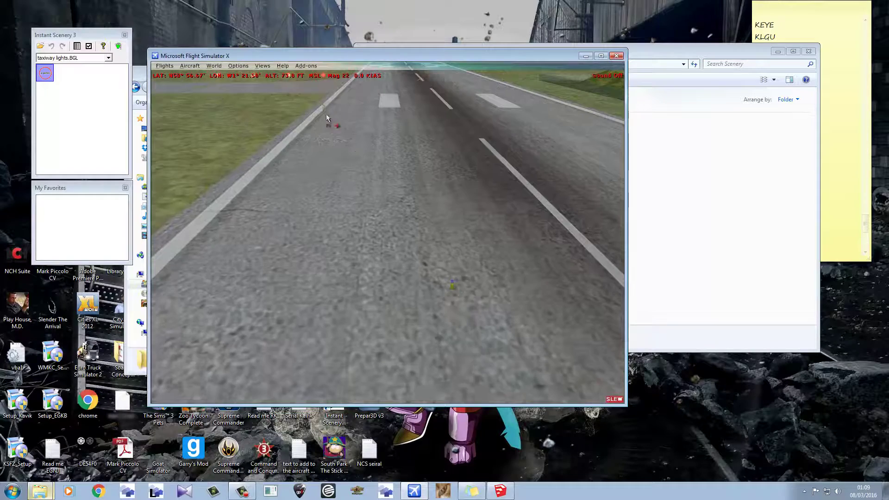
pyautogui.moveTo(326, 115); pyautogui.dragTo(439, 266)
pyautogui.moveTo(394, 186); pyautogui.dragTo(435, 260)
pyautogui.moveTo(442, 173); pyautogui.dragTo(298, 230)
pyautogui.moveTo(231, 150); pyautogui.dragTo(234, 170)
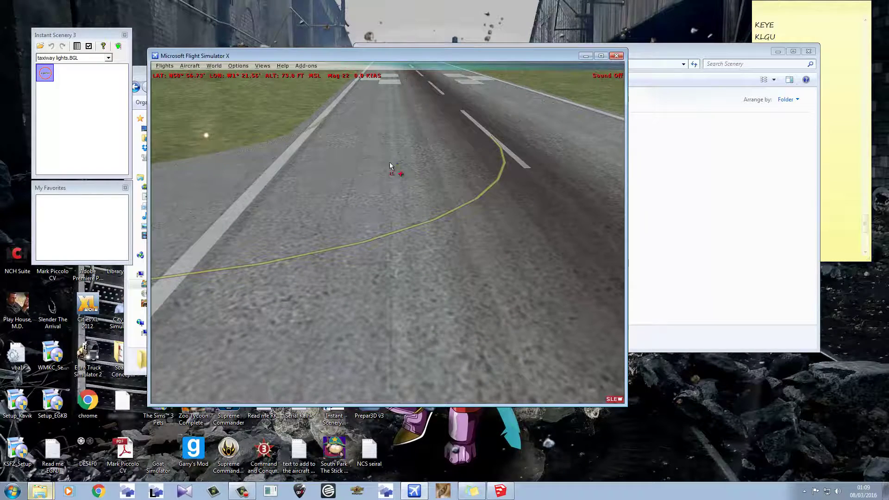
pyautogui.moveTo(400, 180); pyautogui.dragTo(413, 232)
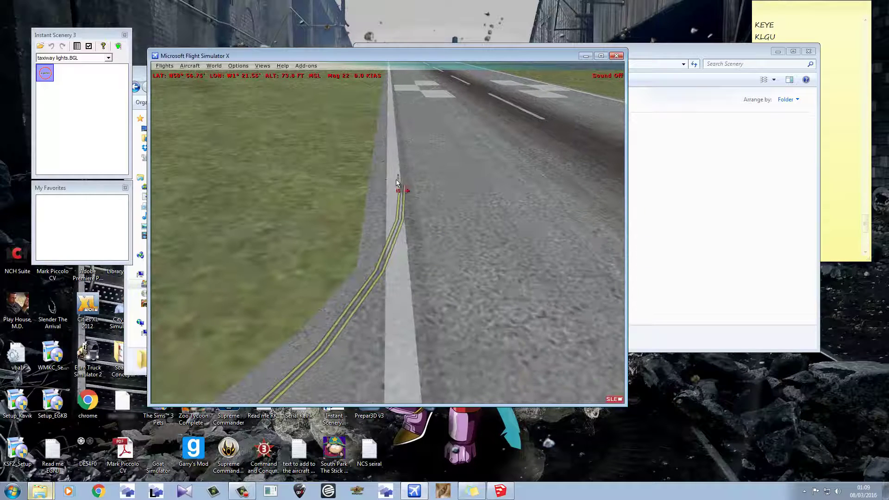
# Lay a line of taxiway lights along the runway's white edge line at 25 m spacing and add it to the scenery file example 2.
pyautogui.rightClick(394, 179)
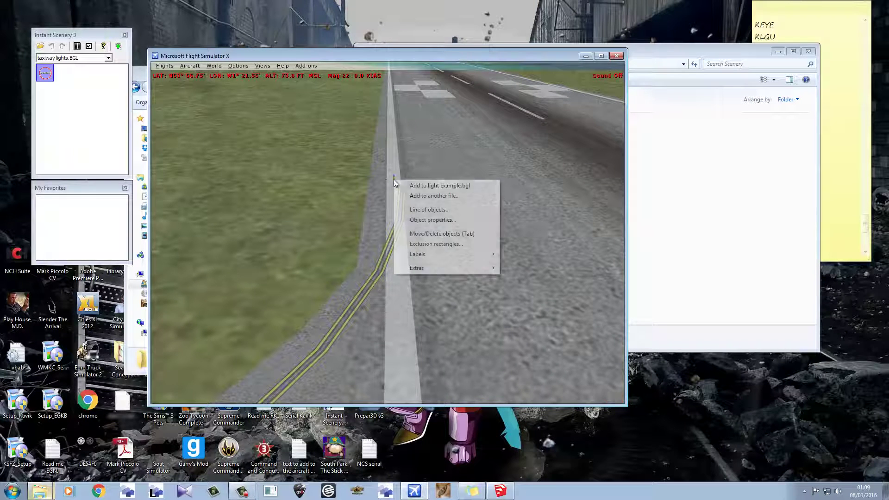
pyautogui.click(415, 209)
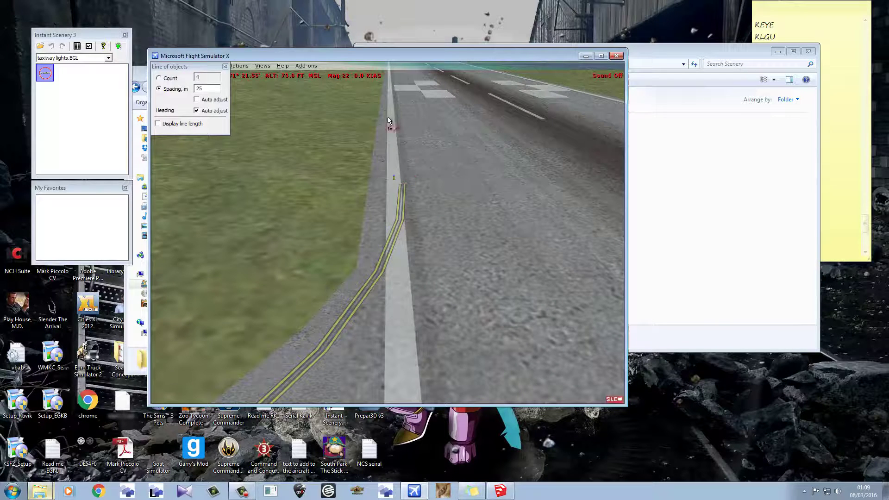
pyautogui.press('KP_8')
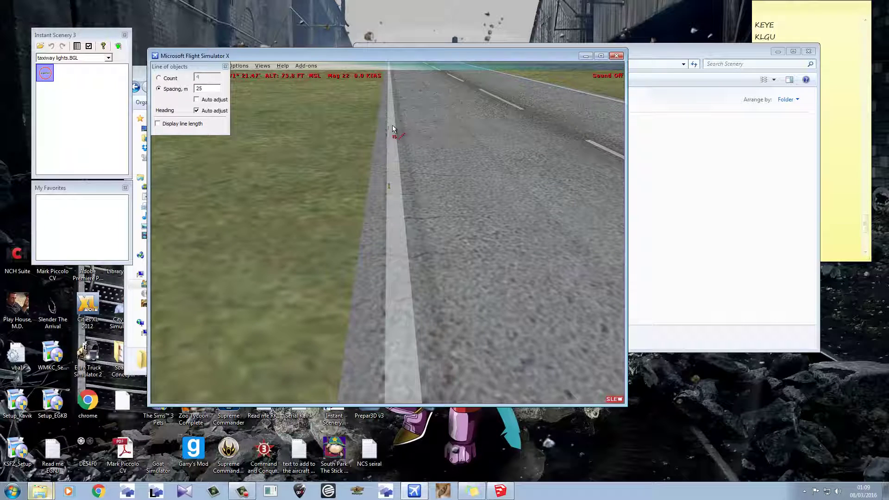
pyautogui.rightClick(391, 125)
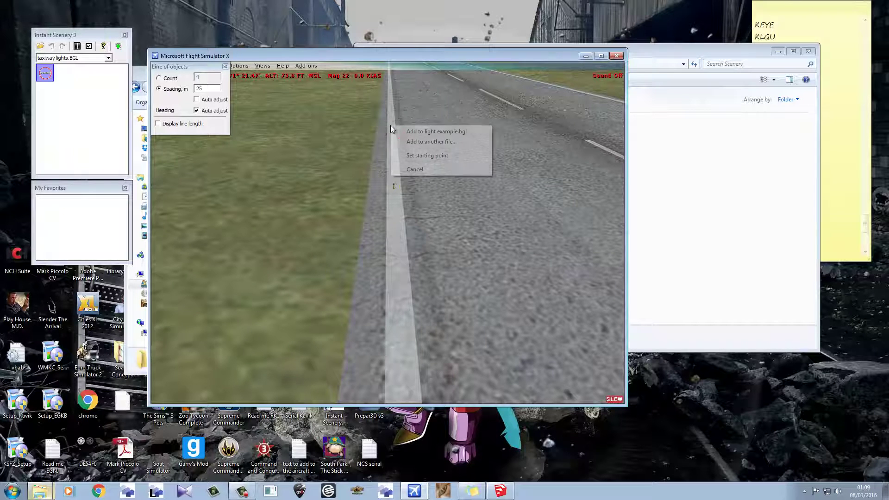
pyautogui.click(437, 143)
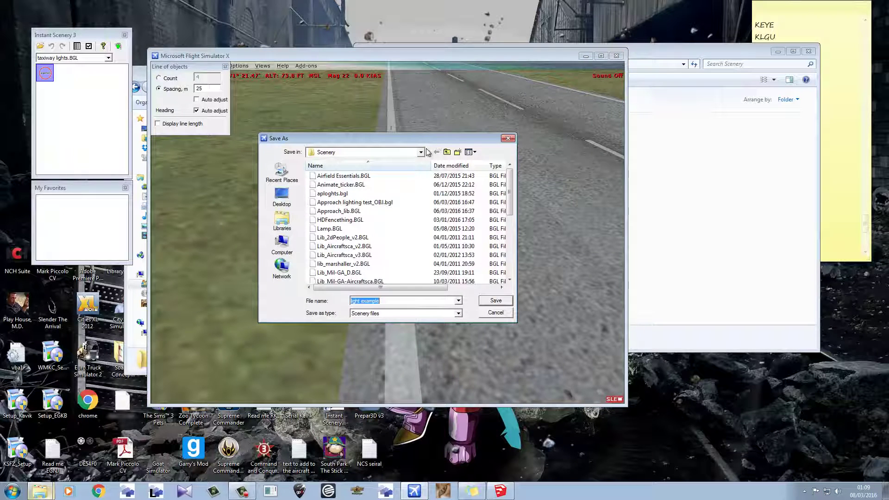
pyautogui.write('e')
pyautogui.press('Return')
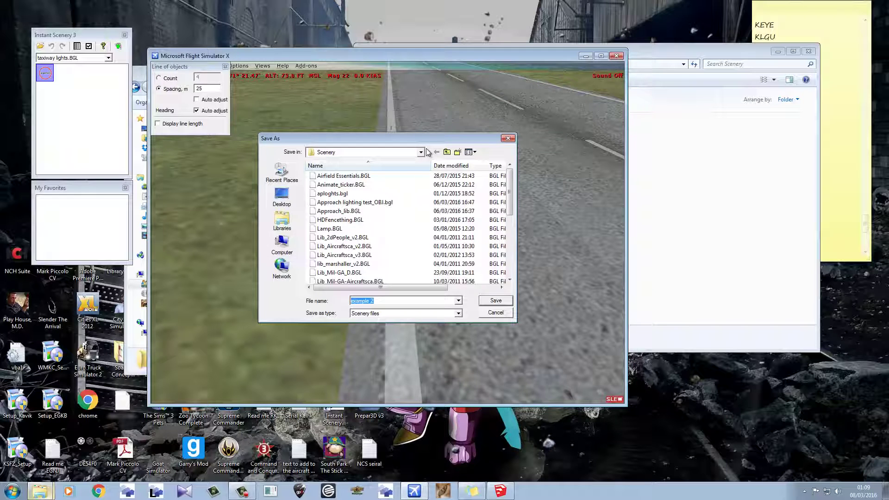
pyautogui.press('Return')
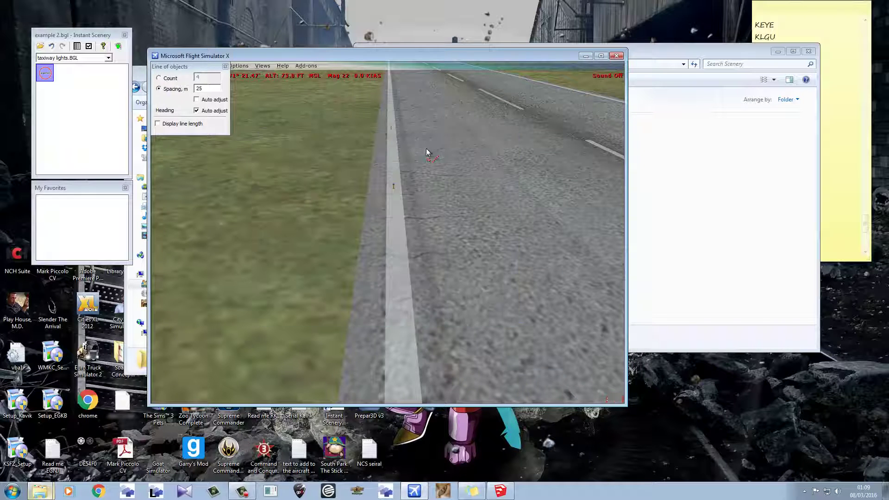
# End the line-of-objects placement and close Instant Scenery.
pyautogui.rightClick(426, 148)
pyautogui.click(449, 167)
pyautogui.click(125, 36)
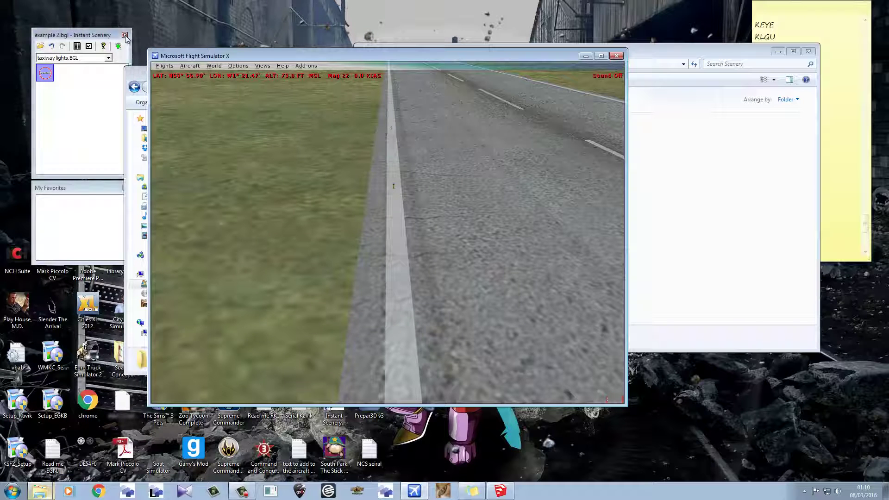
pyautogui.click(237, 65)
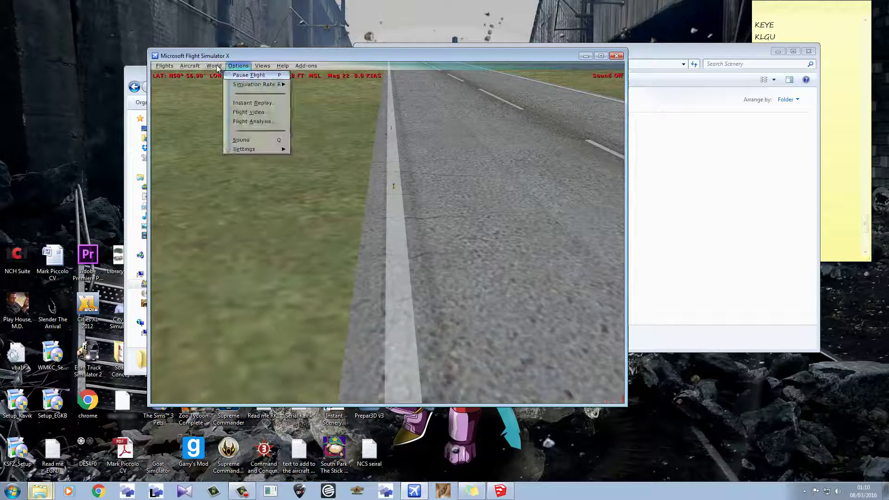
pyautogui.click(216, 76)
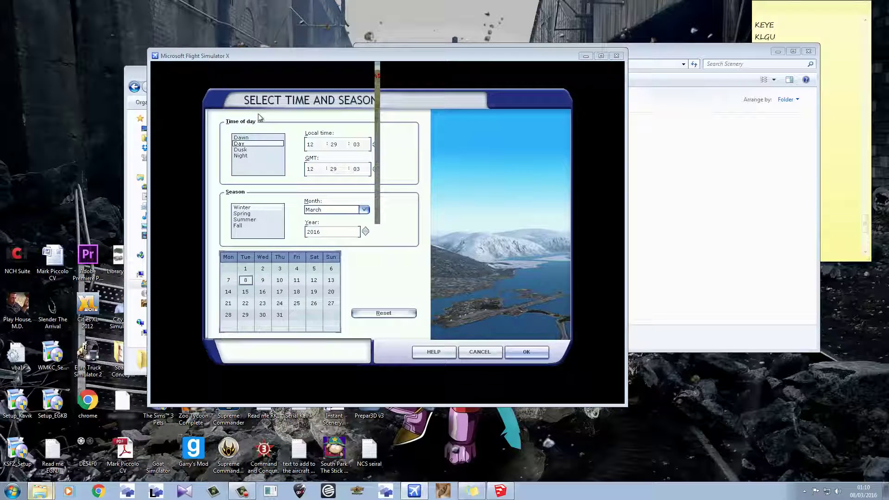
pyautogui.click(480, 352)
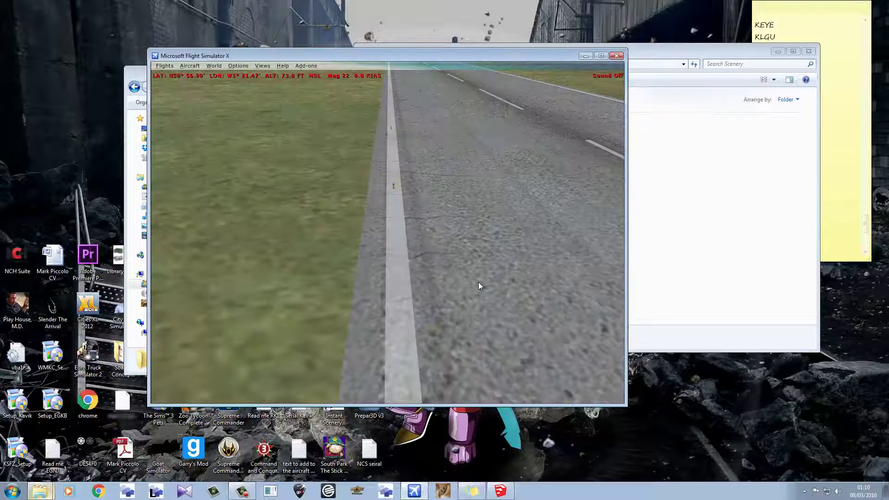
# Lower the aircraft to the ground and slew up to a placed taxiway light to inspect its model up close.
pyautogui.press('y')
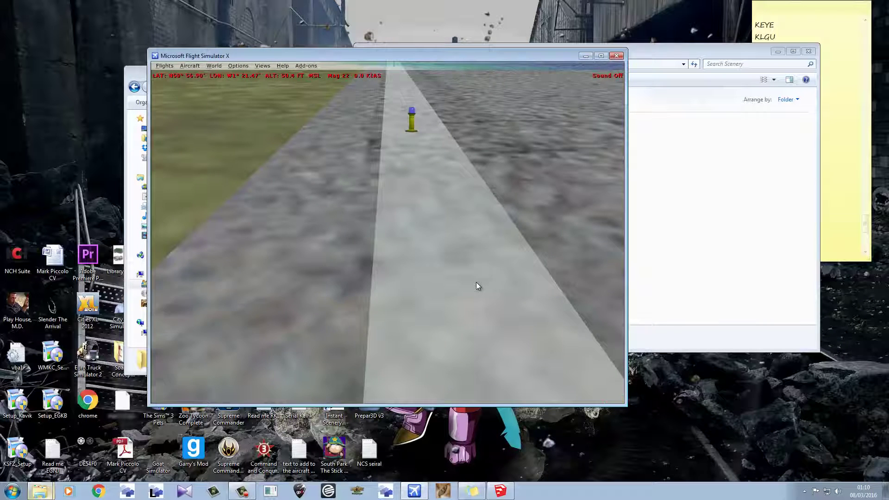
pyautogui.press('KP_8')
pyautogui.press('KP_5')
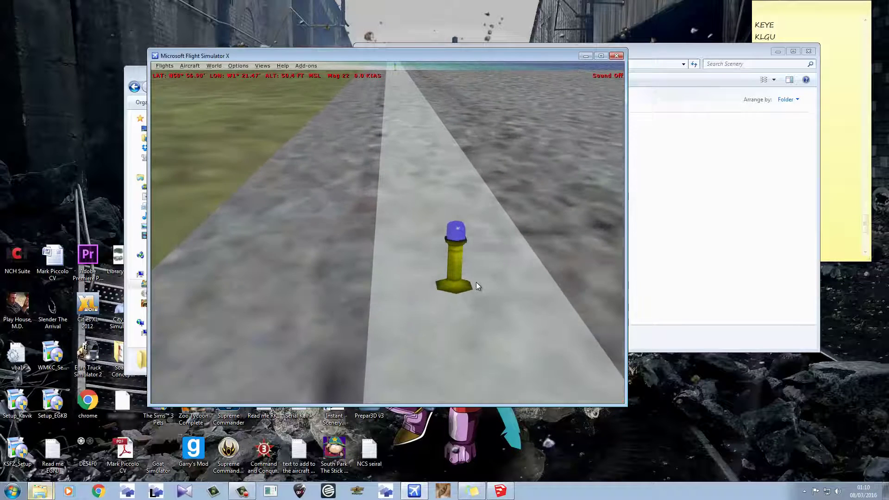
pyautogui.press('KP_6')
pyautogui.press('KP_5')
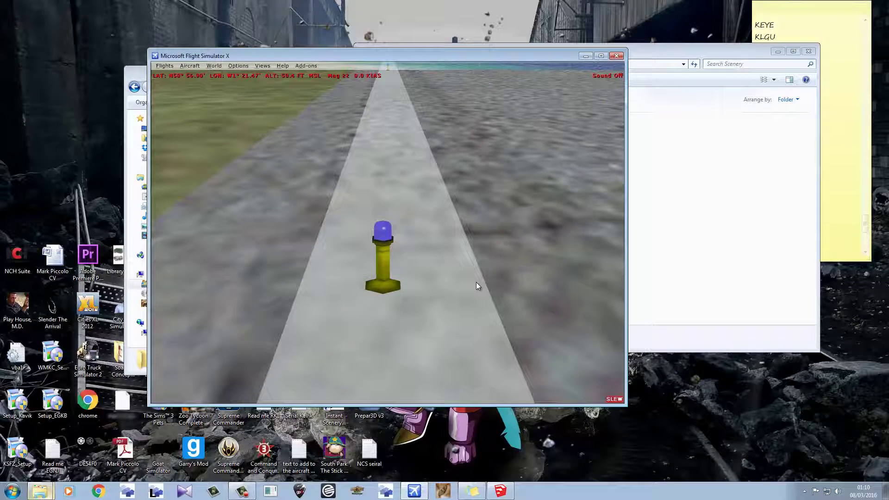
# Switch to the outside spot view and bring the trike alongside the taxiway light to compare their sizes.
pyautogui.press('y')
pyautogui.press('s')
pyautogui.press('KP_8')
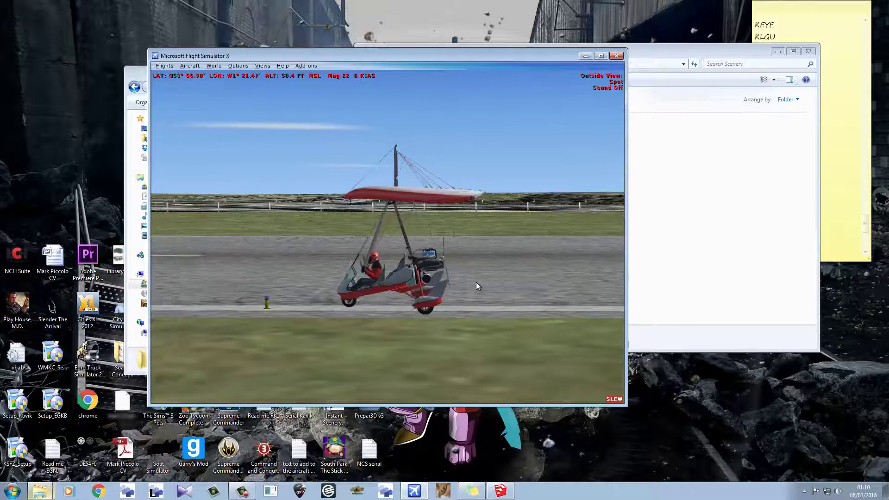
pyautogui.press('KP_5')
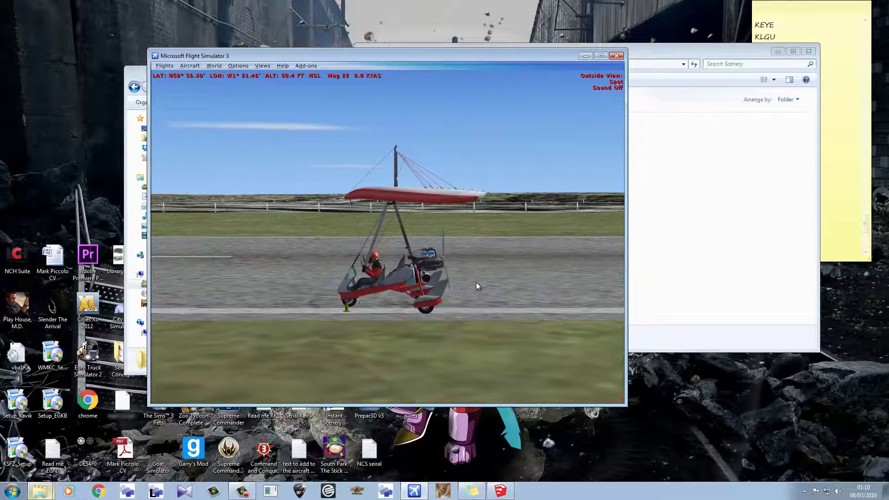
# Compare the trike with the taxiway light at 2.00 zoom and switch back to the virtual cockpit view.
pyautogui.press('=')
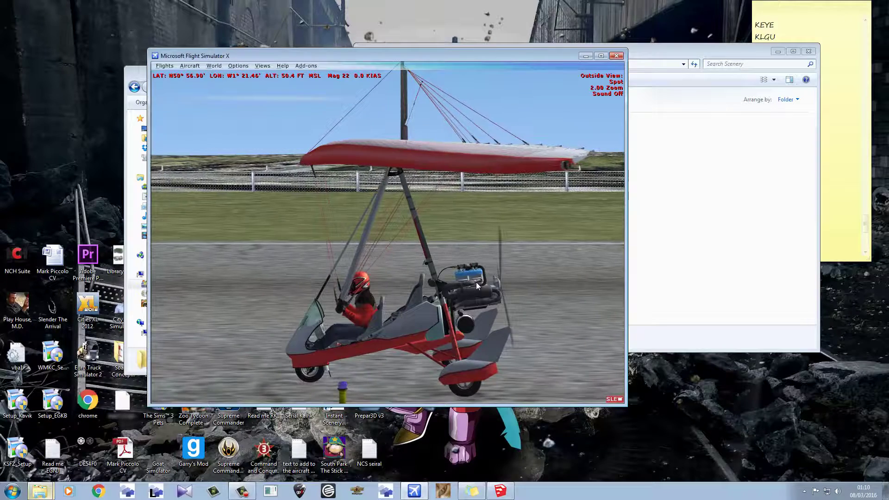
pyautogui.press('BackSpace')
pyautogui.press('s')
pyautogui.press('s')
pyautogui.press('s')
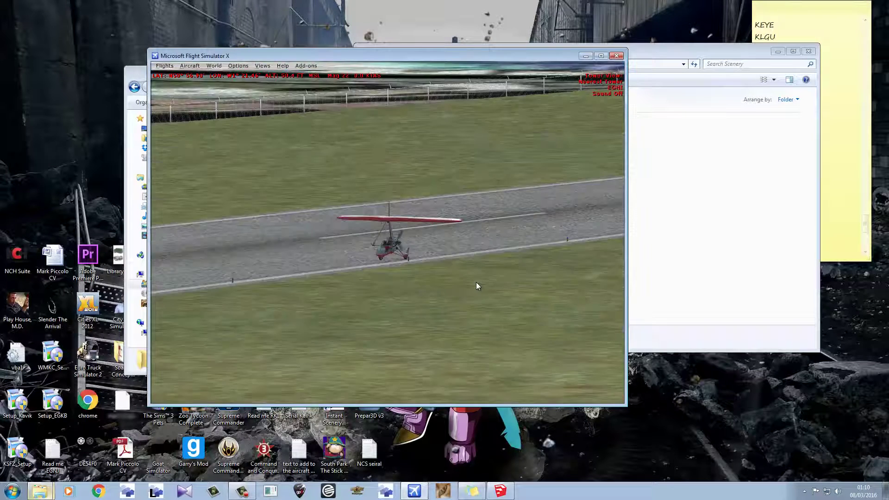
# Slew the aircraft onto the white edge line facing a taxiway light and set the virtual cockpit zoom to 0.50.
pyautogui.press('y')
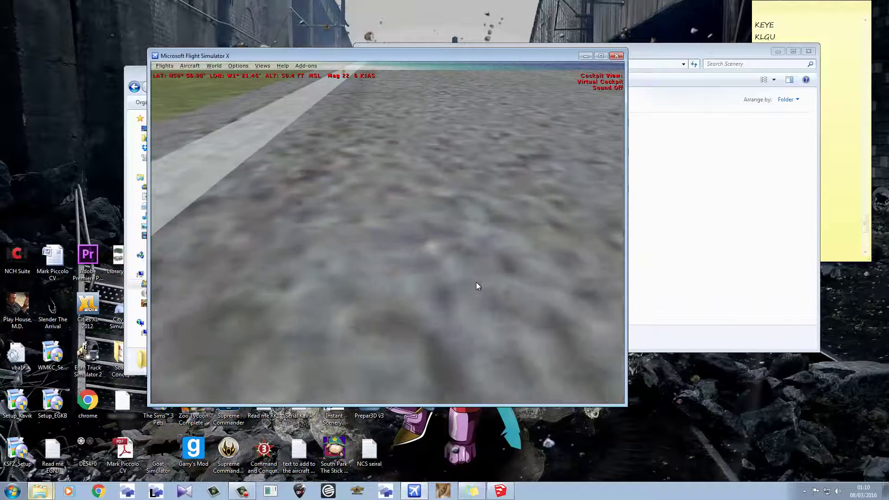
pyautogui.press('KP_4')
pyautogui.press('KP_8')
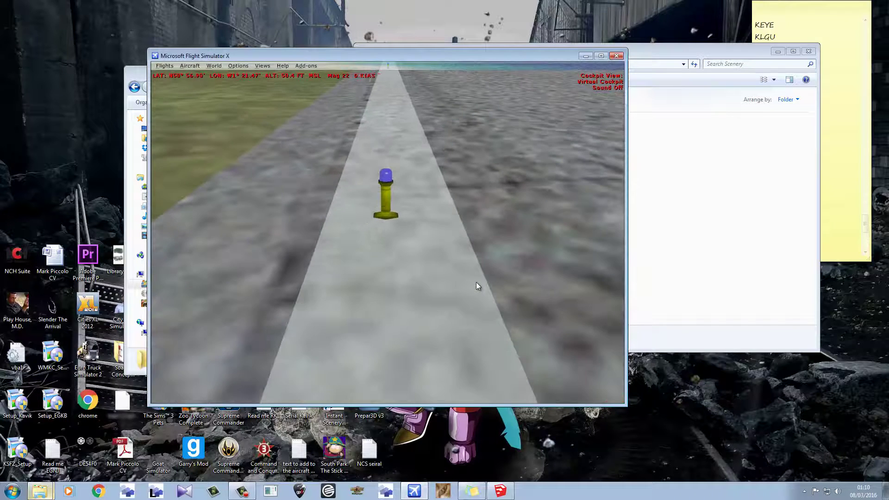
pyautogui.press('-')
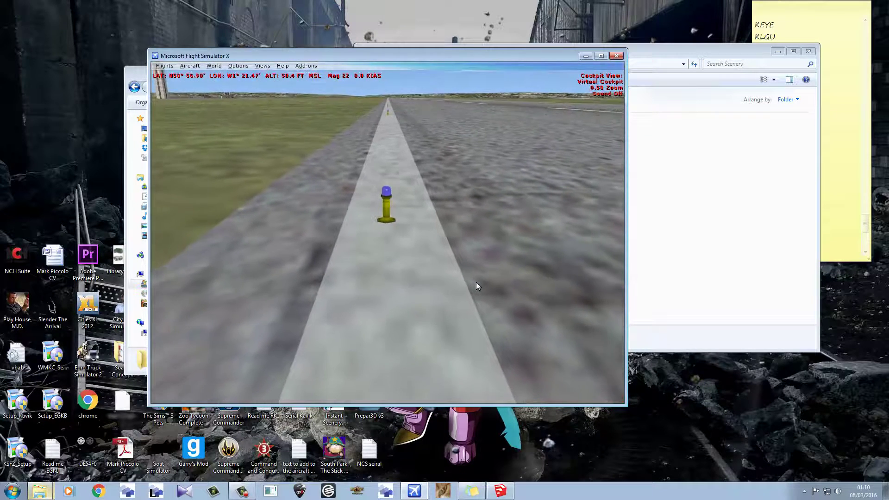
pyautogui.press('y')
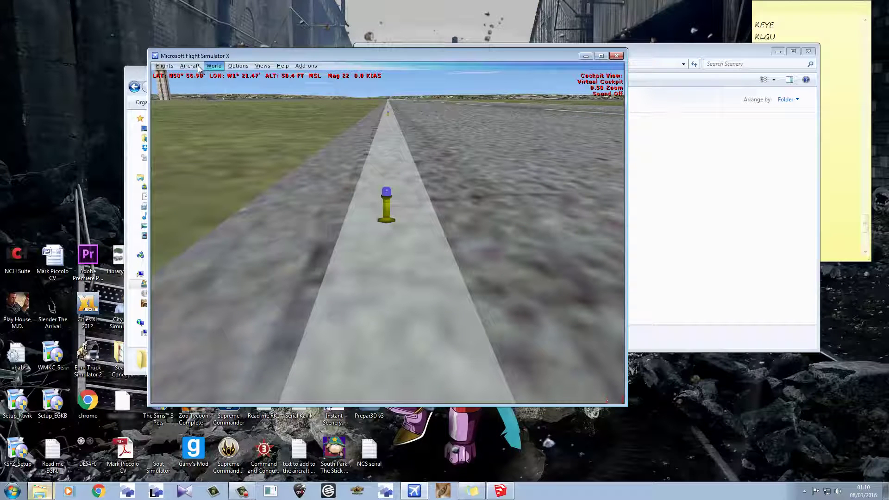
# Change the simulator's time of day to night.
pyautogui.click(195, 65)
pyautogui.click(215, 74)
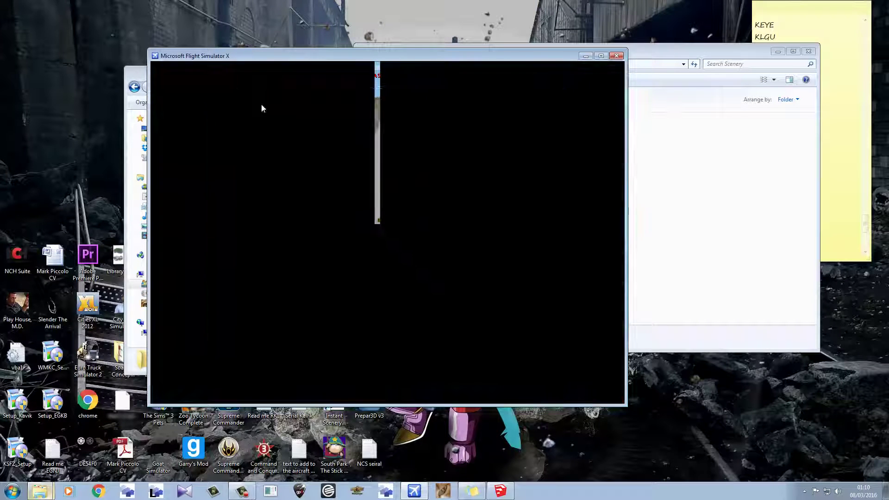
pyautogui.click(527, 351)
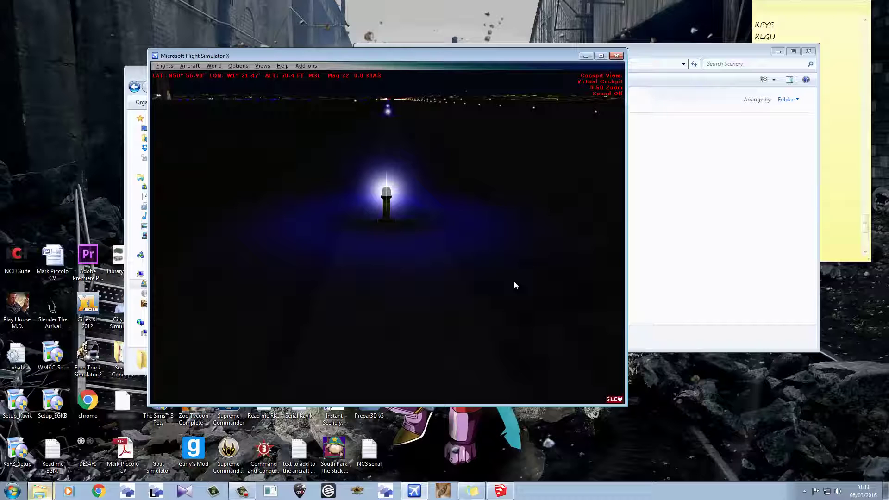
# Raise the aircraft to about 99 ft and slew backwards along the line of lights to inspect their night glow from above.
pyautogui.press('F4')
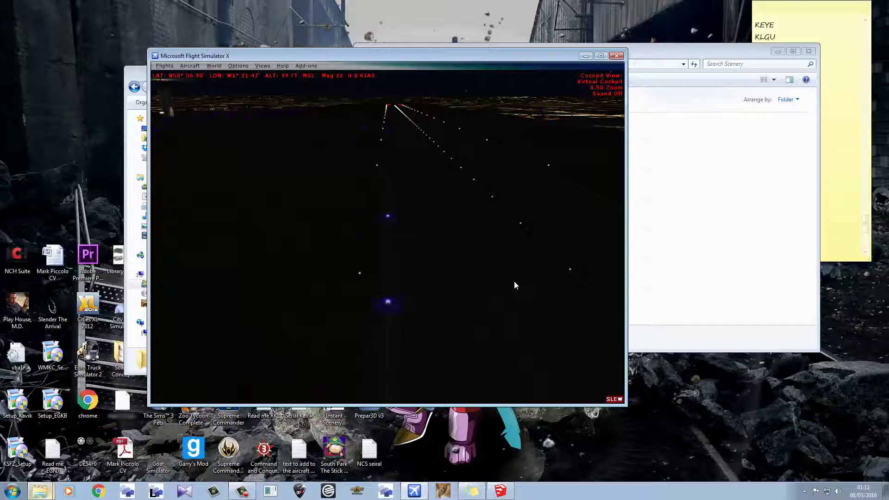
pyautogui.press('0')
pyautogui.press('KP_2')
pyautogui.press('KP_5')
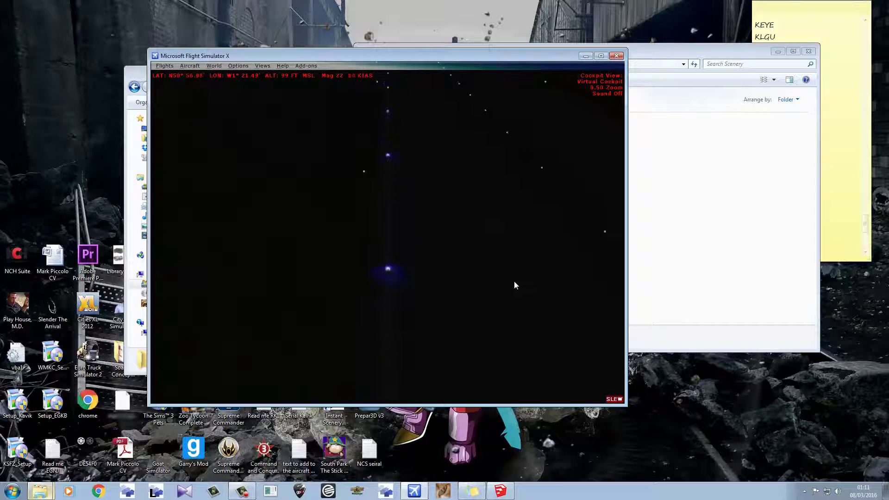
pyautogui.press('KP_2')
pyautogui.press('KP_2')
pyautogui.press('KP_2')
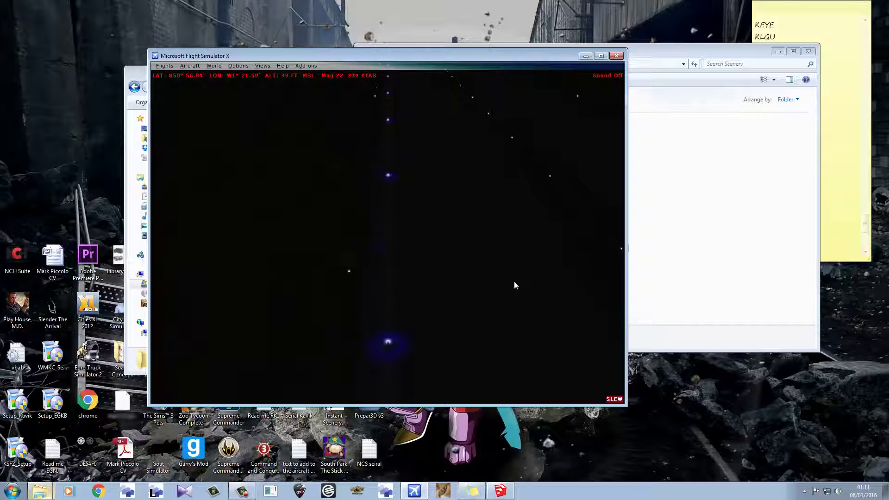
# Lower the aircraft to the ground and slew along the edge line up to a lit taxiway light.
pyautogui.press('9')
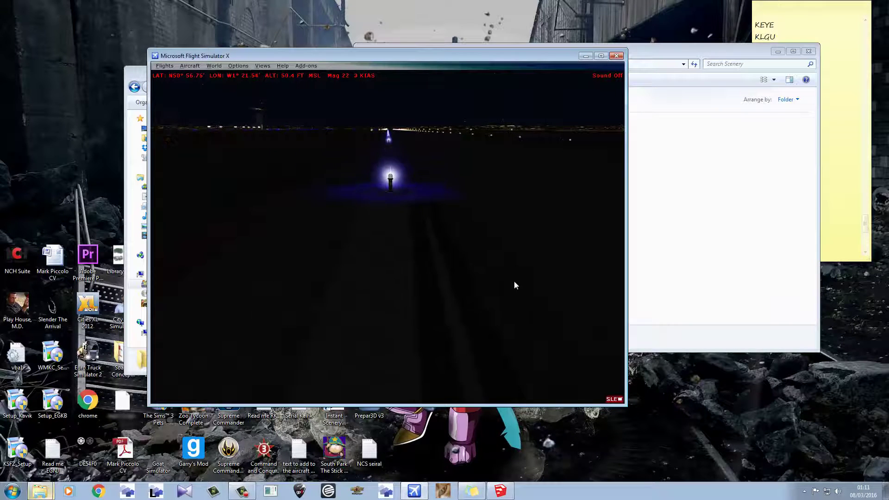
pyautogui.press('F4')
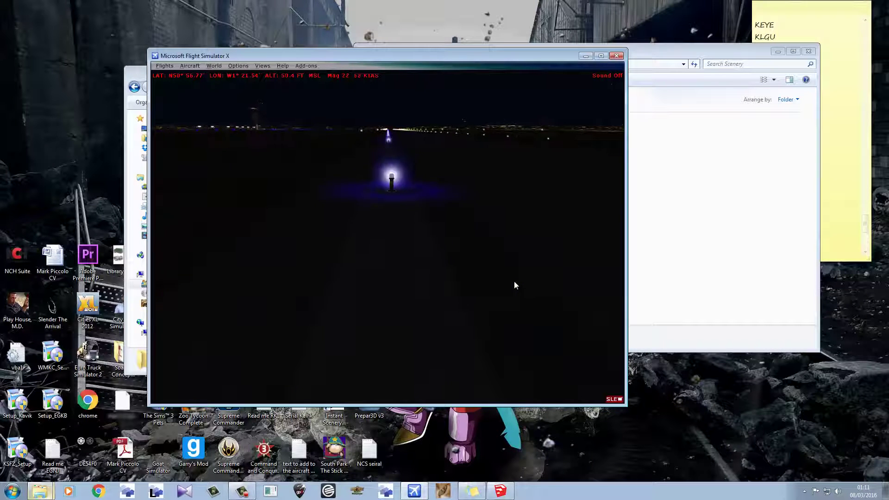
pyautogui.press('F4')
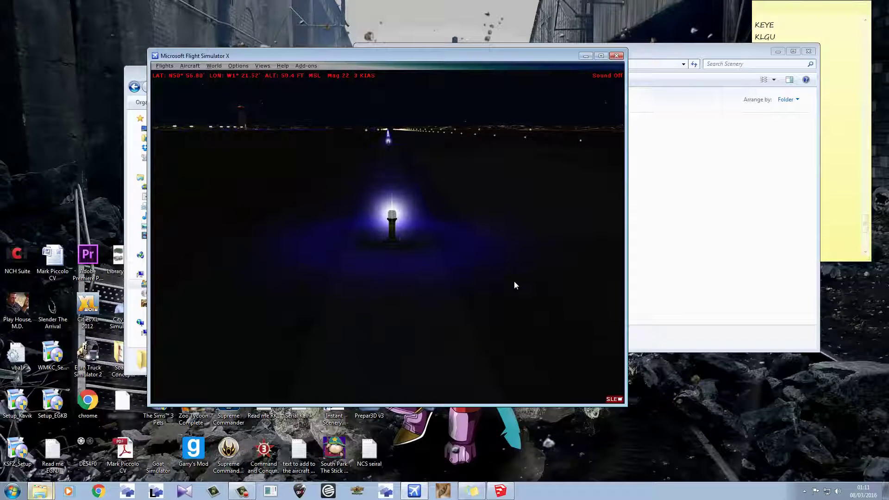
pyautogui.press('y')
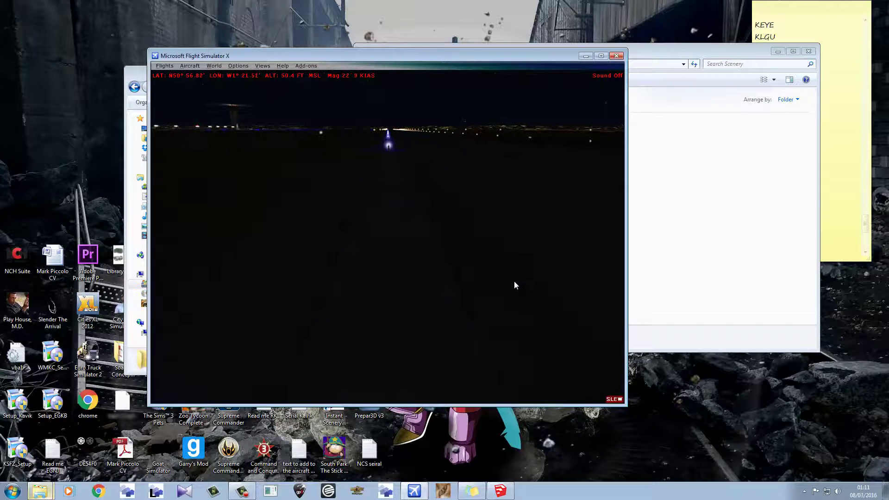
pyautogui.press('KP_2')
pyautogui.press('y')
pyautogui.press('y')
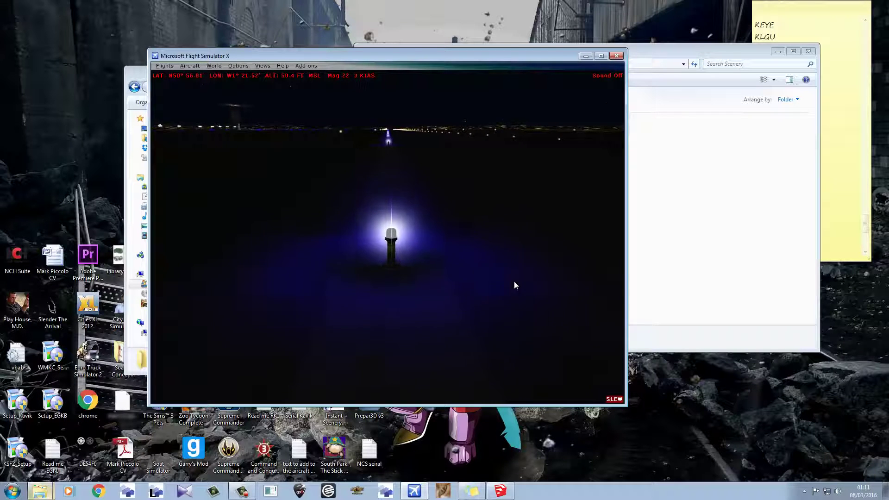
pyautogui.press('y')
pyautogui.press('y')
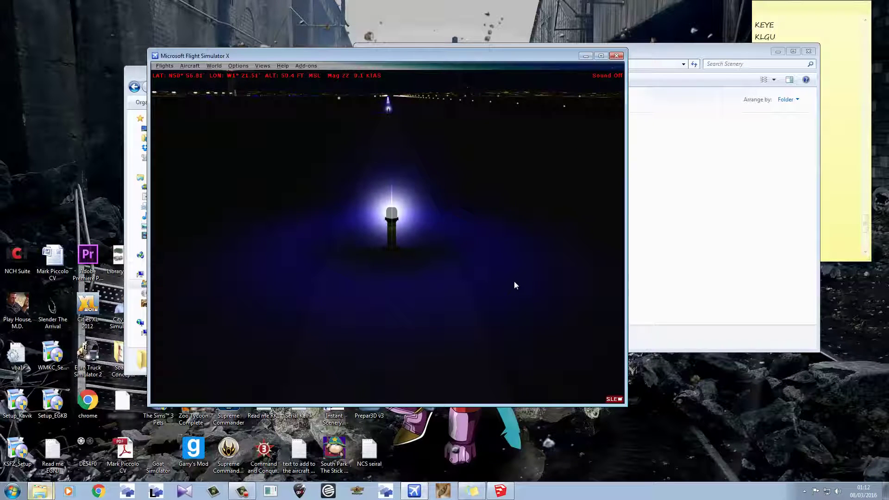
# Zoom in on the lit taxiway light in the virtual cockpit to inspect its lamp, post and glow.
pyautogui.press('=')
pyautogui.press('=')
pyautogui.press('=')
pyautogui.press('y')
pyautogui.press('=')
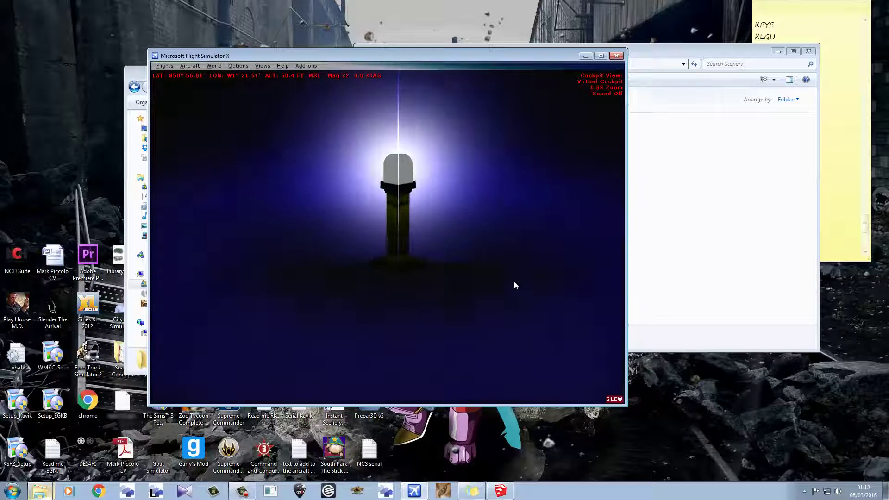
pyautogui.press('y')
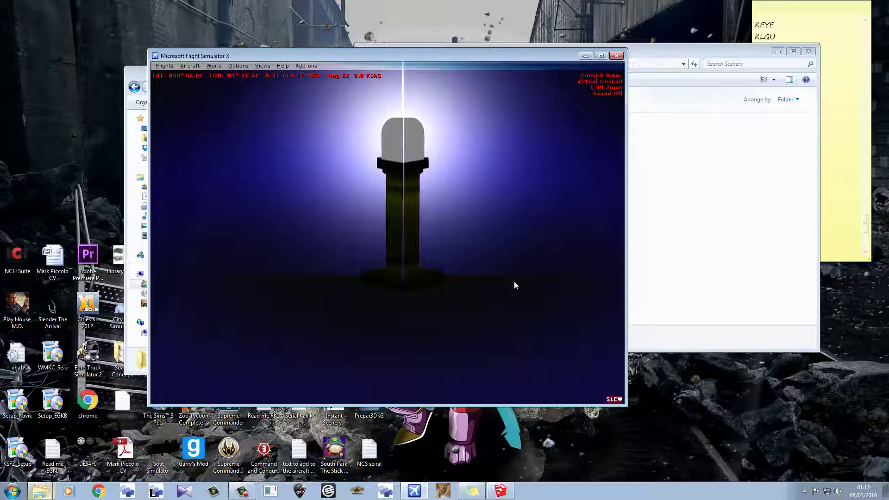
pyautogui.hotkey('shift', 'Return')
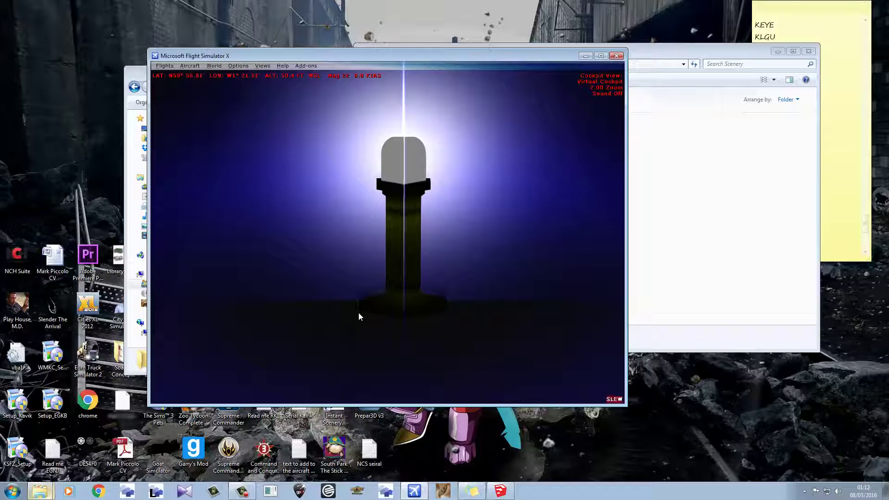
# Reset the zoom, then turn the aircraft and back it away to view the lit light from another angle.
pyautogui.press('BackSpace')
pyautogui.press('KP_6')
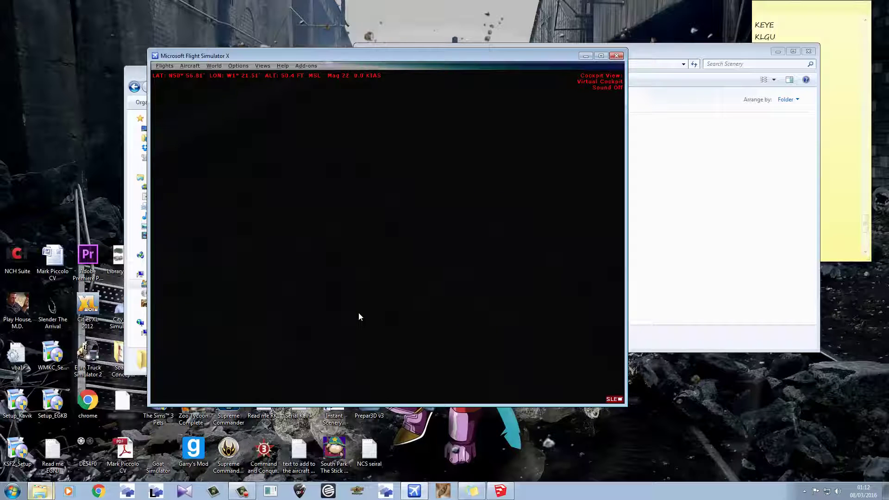
pyautogui.press('KP_1')
pyautogui.press('KP_2')
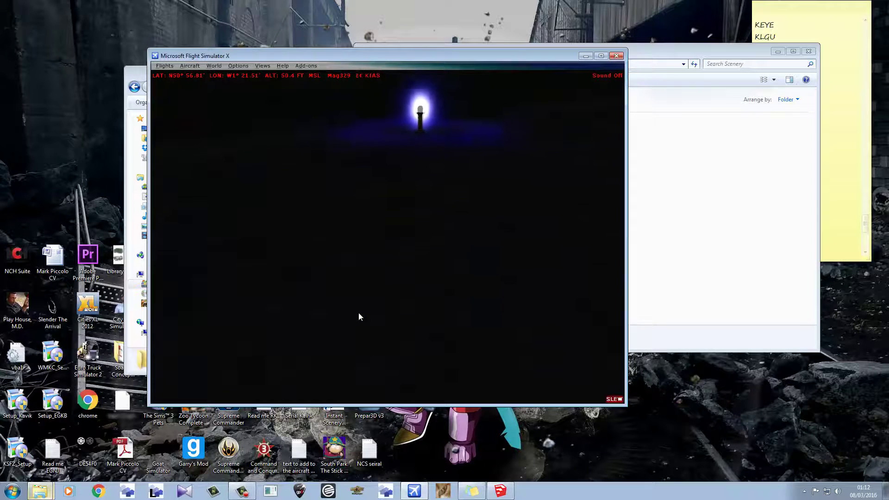
pyautogui.press('y')
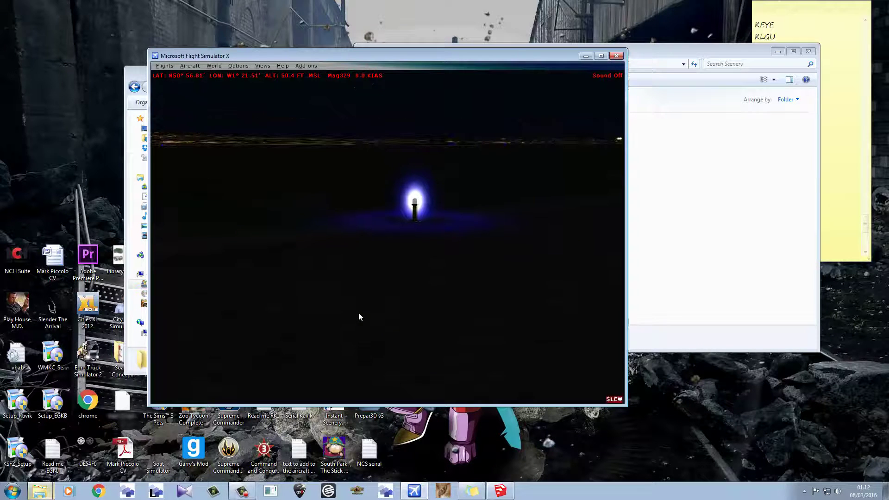
# View the lit taxiway light beside the trike from outside and switch to the tail view.
pyautogui.press('s')
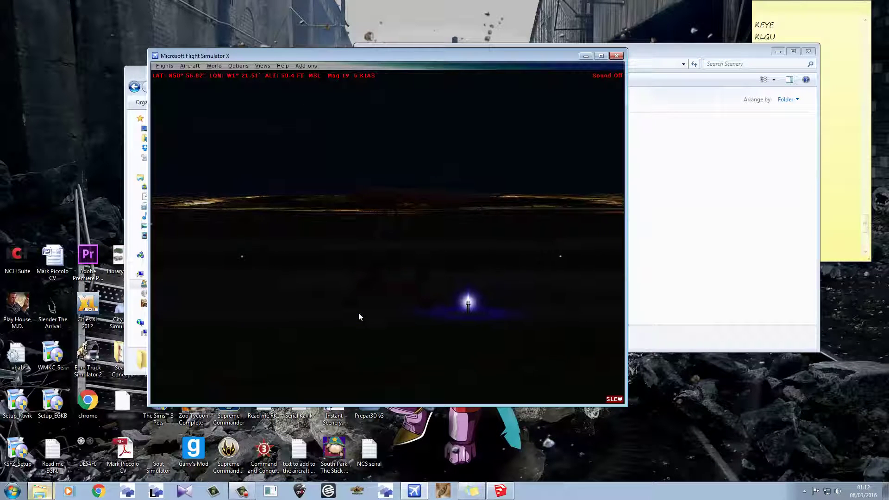
pyautogui.press('y')
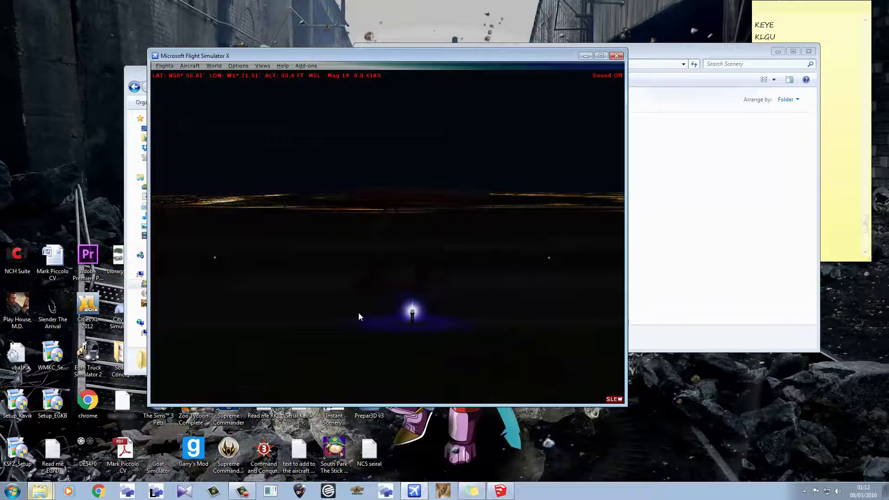
pyautogui.press('s')
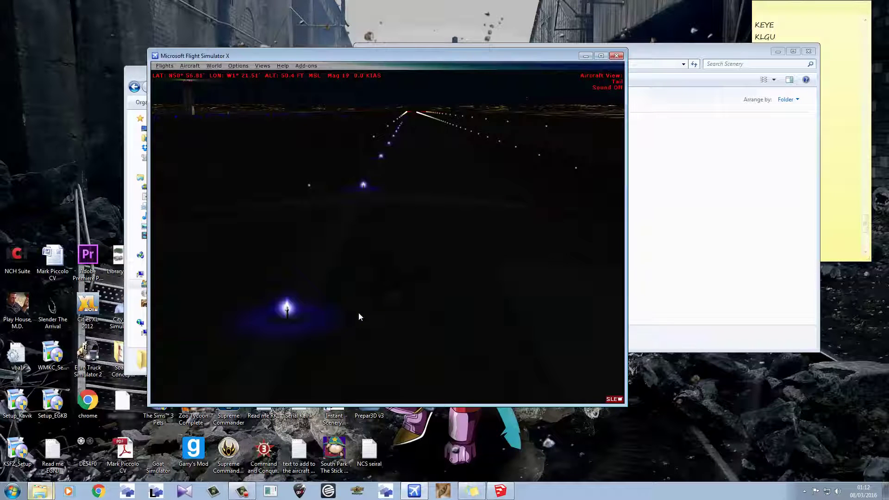
# Slew beyond the far end of the line of lights in tail view and turn the aircraft around to face the row.
pyautogui.press('KP_8')
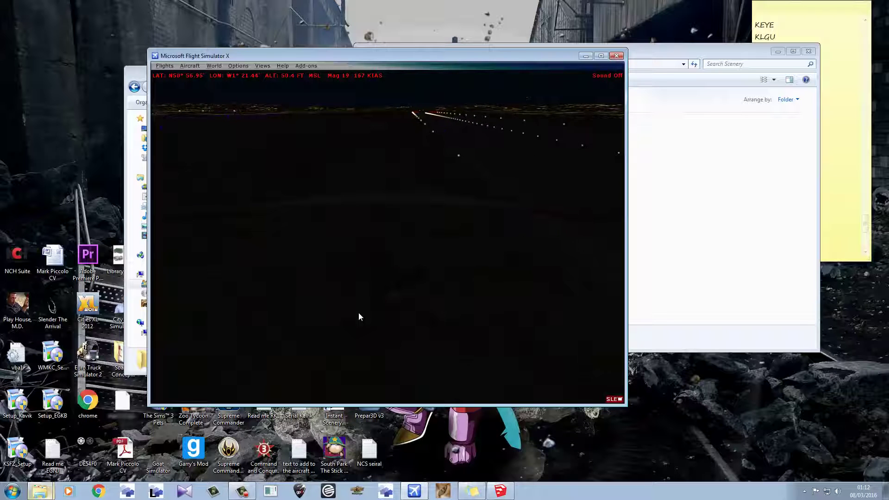
pyautogui.press('KP_5')
pyautogui.press('KP_3')
pyautogui.press('KP_5')
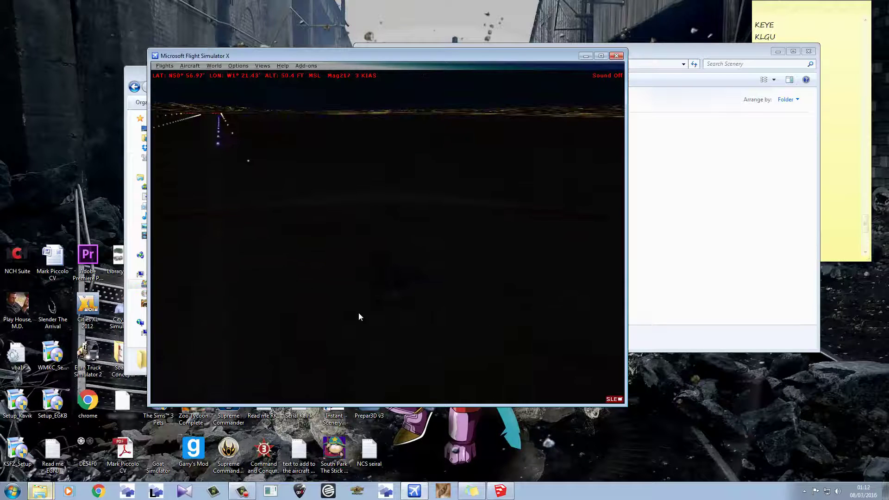
pyautogui.press('KP_8')
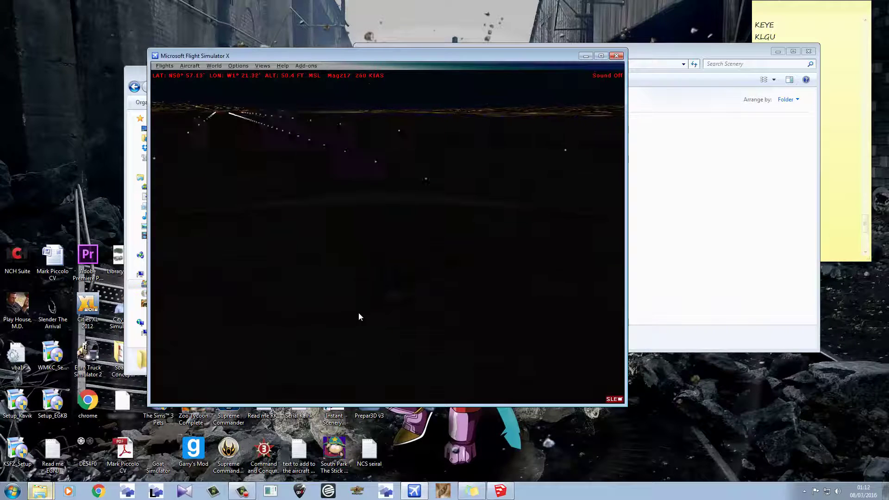
pyautogui.press('KP_5')
pyautogui.press('KP_2')
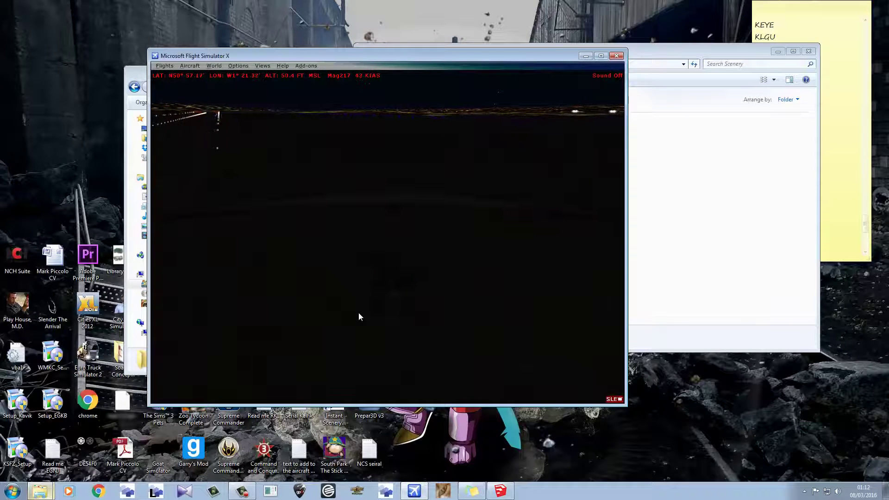
pyautogui.press('KP_5')
pyautogui.press('KP_1')
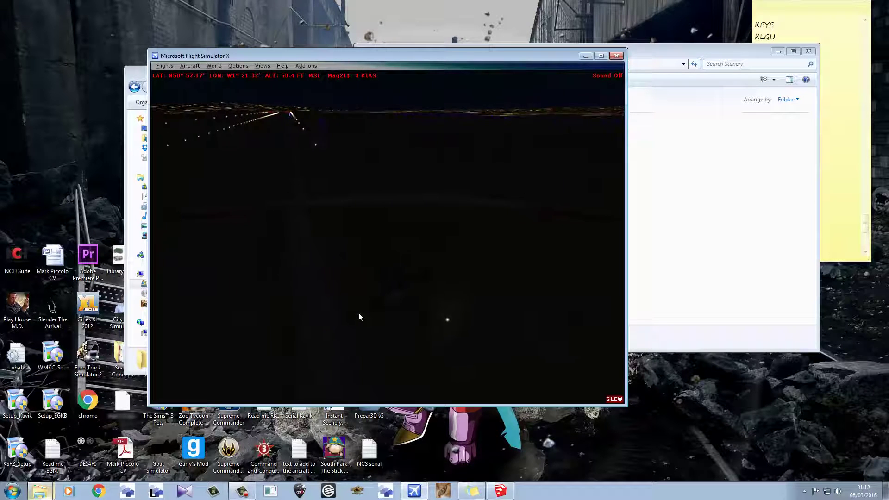
pyautogui.press('KP_5')
pyautogui.press('y')
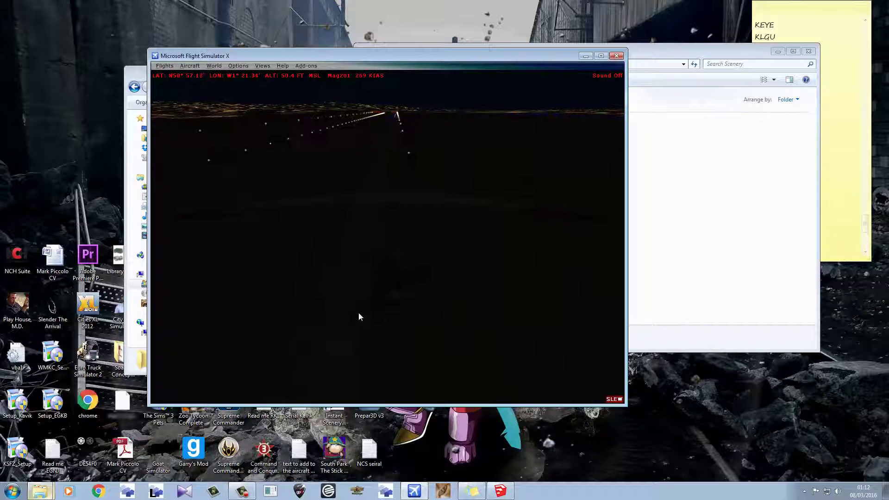
# Slew back to the row of taxiway lights to inspect the whole line lit at night.
pyautogui.press('Down')
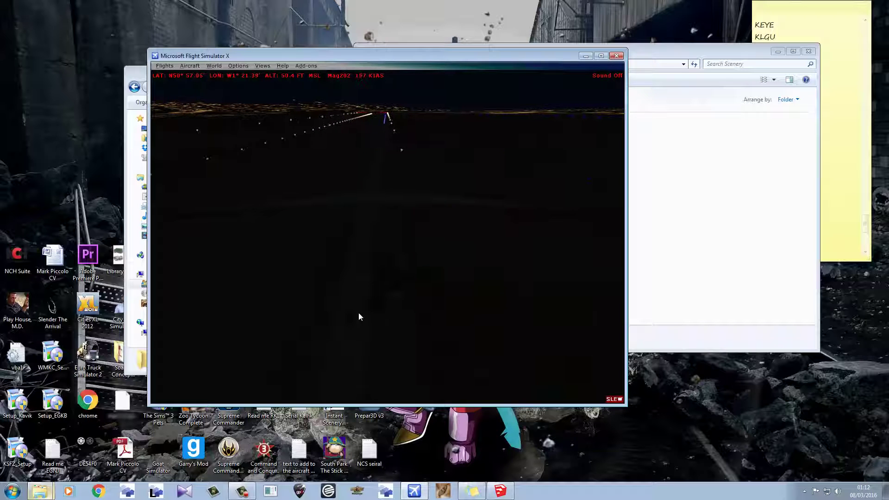
pyautogui.press('Down')
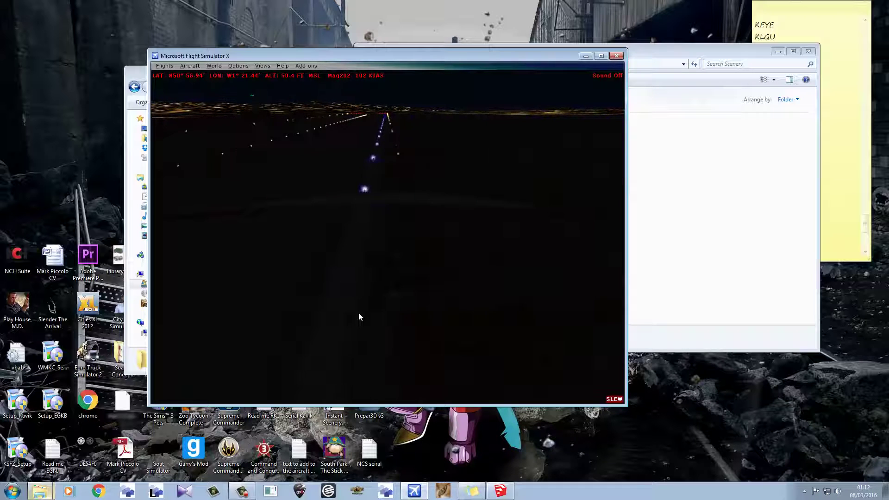
pyautogui.press('Down')
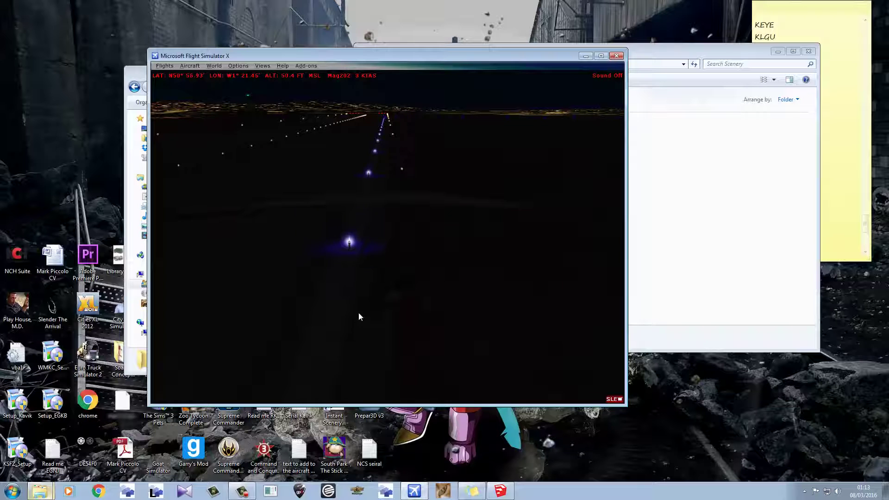
# Slew forward along the row of lit taxiway lights past its end and turn the aircraft around to face back.
pyautogui.press('Up')
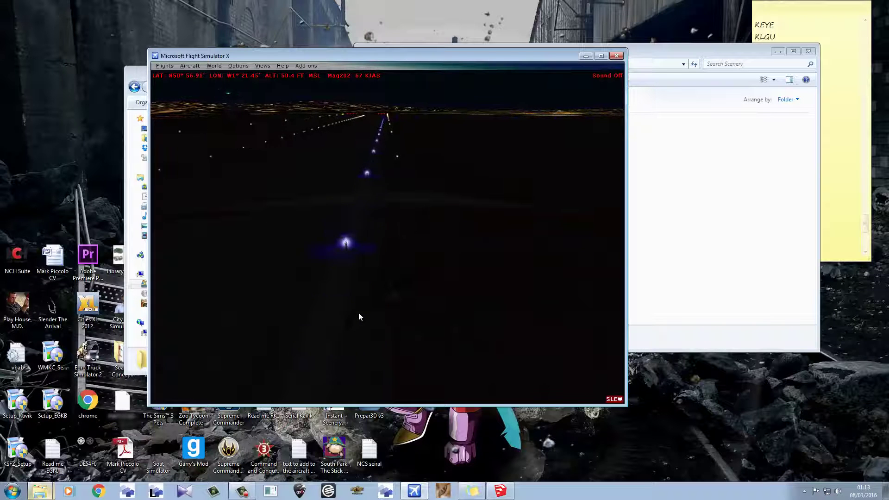
pyautogui.press('Down')
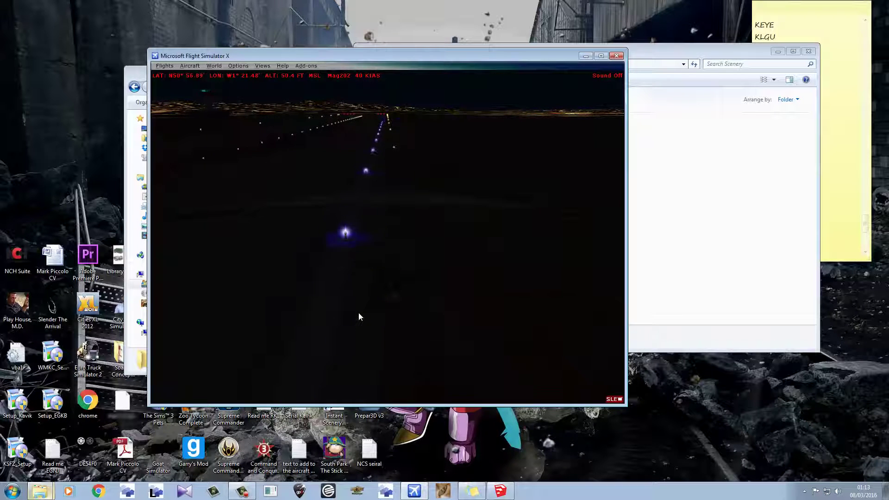
pyautogui.press('Up')
pyautogui.press('Up')
pyautogui.press('Up')
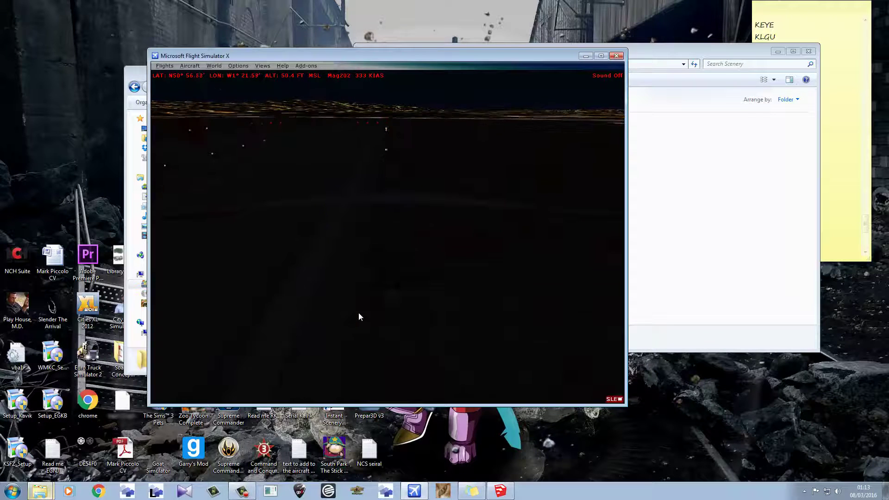
pyautogui.press('KP_5')
pyautogui.press('KP_3')
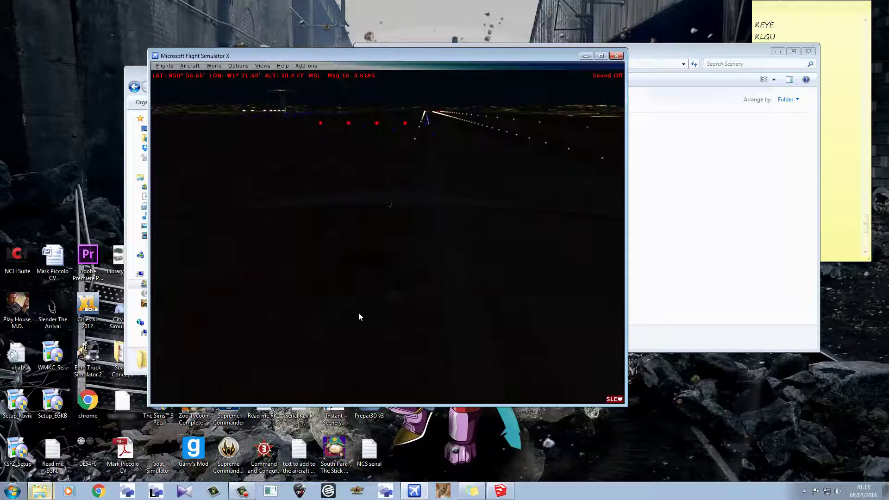
# Slew back along the blue taxiway lights to the opposite end, then face the row again from beside a lit light.
pyautogui.press('Right')
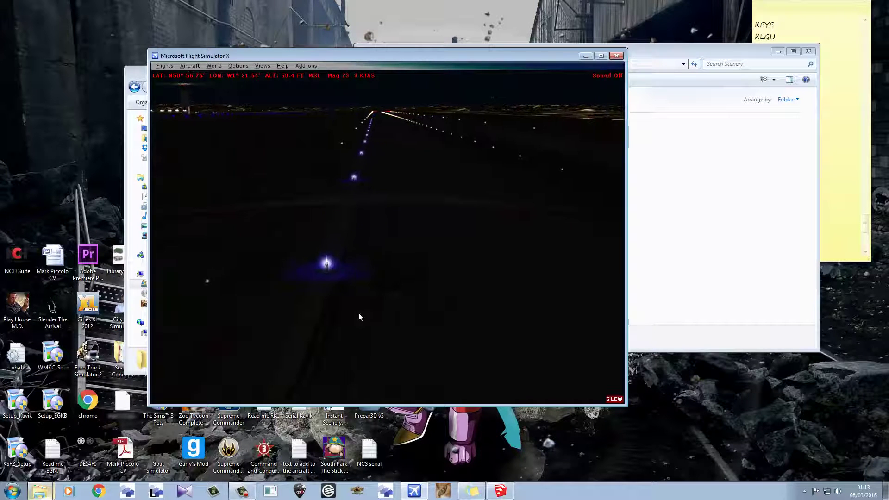
pyautogui.press('KP_1')
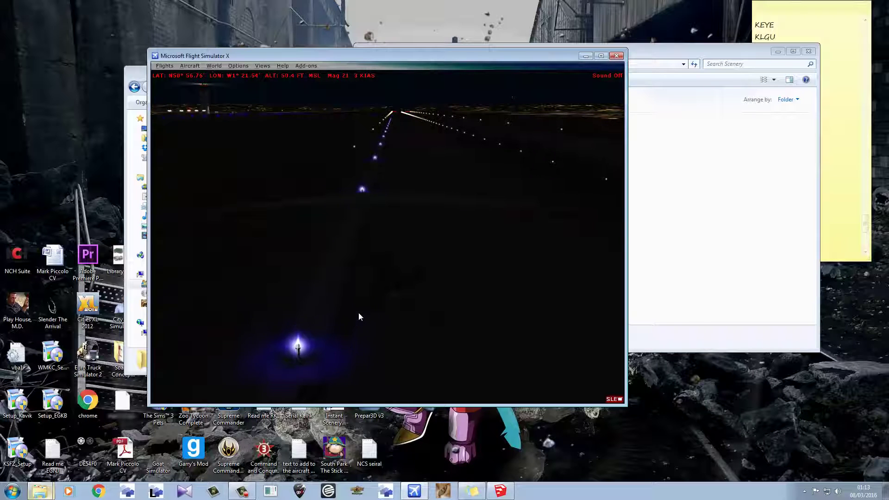
pyautogui.press('y')
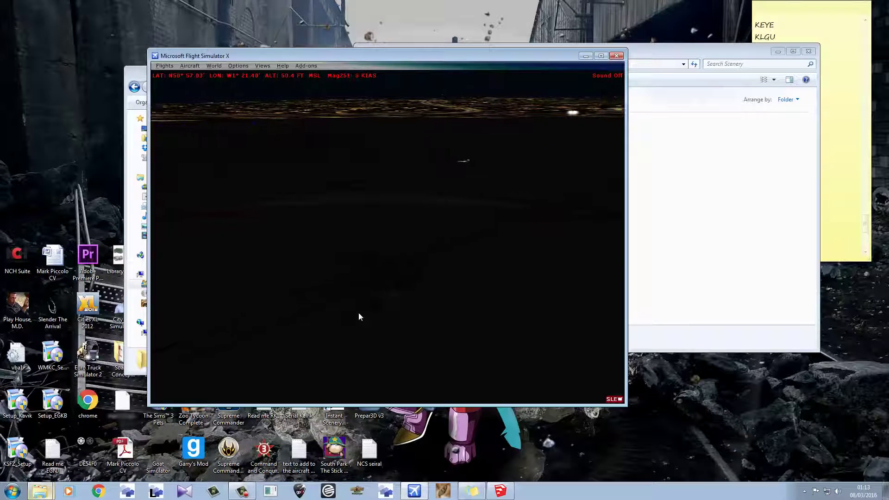
pyautogui.press('y')
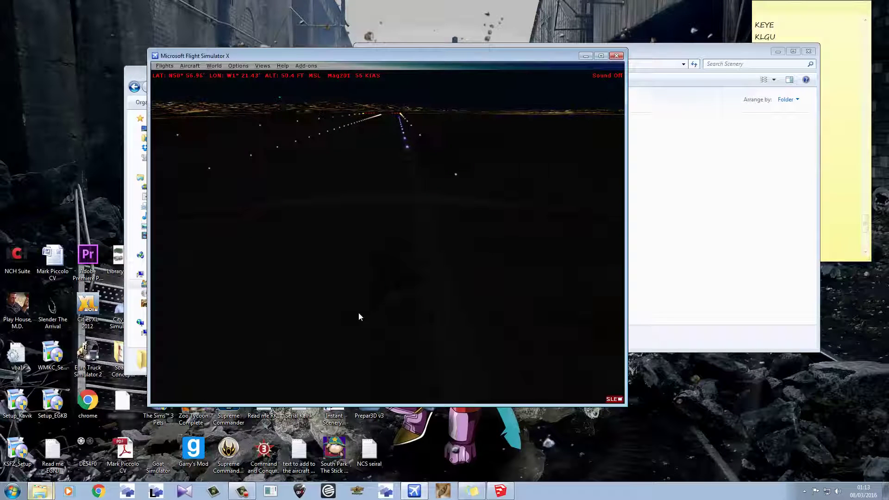
pyautogui.press('y')
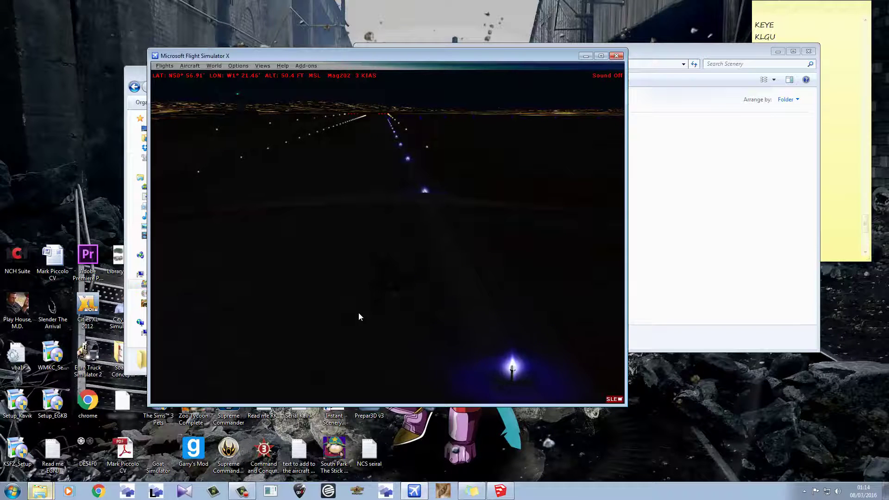
pyautogui.press('y')
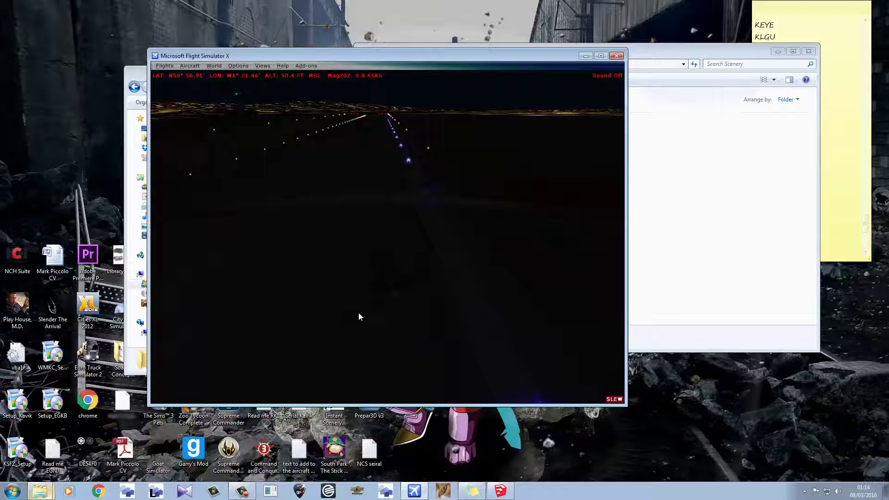
pyautogui.press('y')
pyautogui.press('y')
pyautogui.press('y')
pyautogui.press('y')
pyautogui.press('y')
pyautogui.press('y')
pyautogui.press('y')
pyautogui.press('y')
pyautogui.press('y')
pyautogui.press('y')
pyautogui.press('y')
pyautogui.press('y')
pyautogui.press('y')
pyautogui.press('y')
pyautogui.press('y')
pyautogui.press('y')
pyautogui.press('y')
pyautogui.press('y')
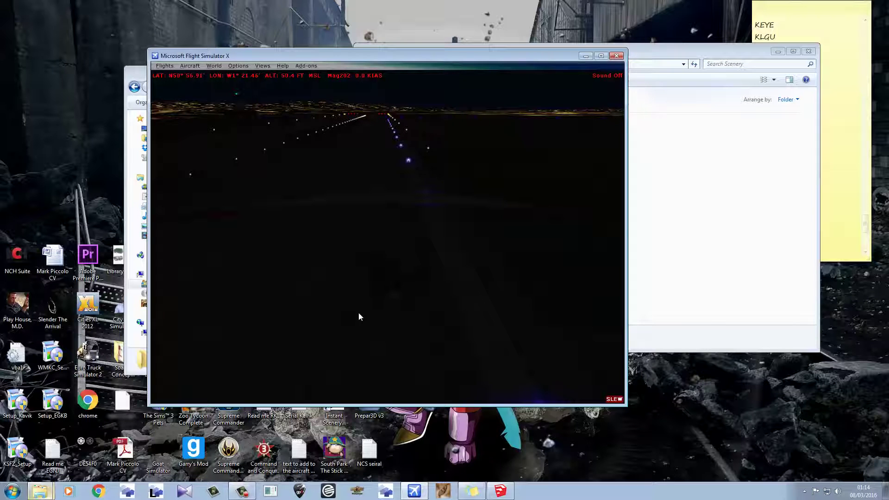